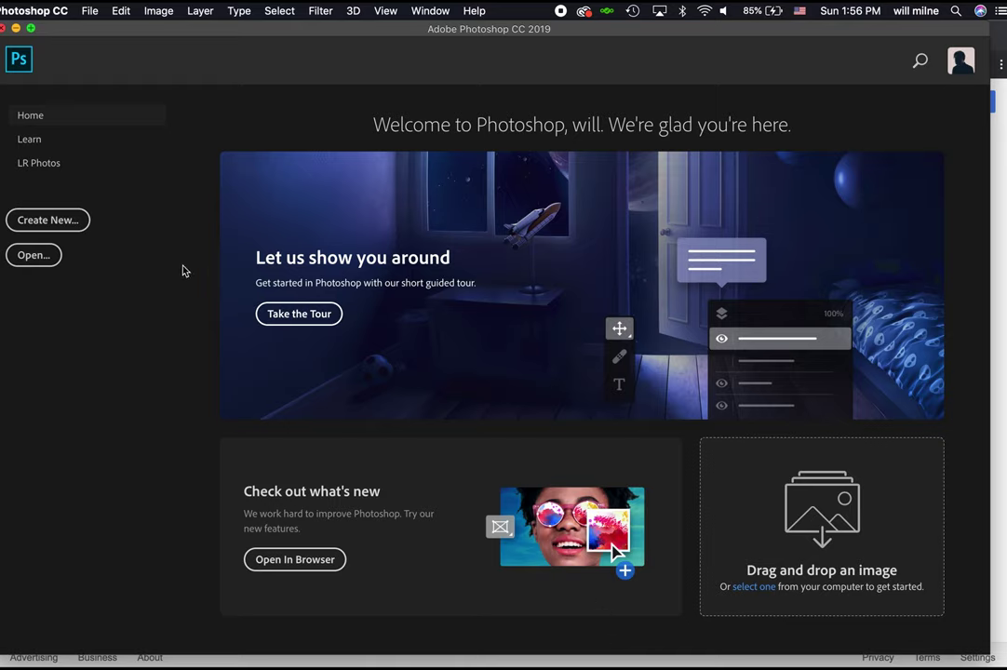
Step: Create a blank Web Medium (1440 x 900) document with an artboard
left_click(82, 227)
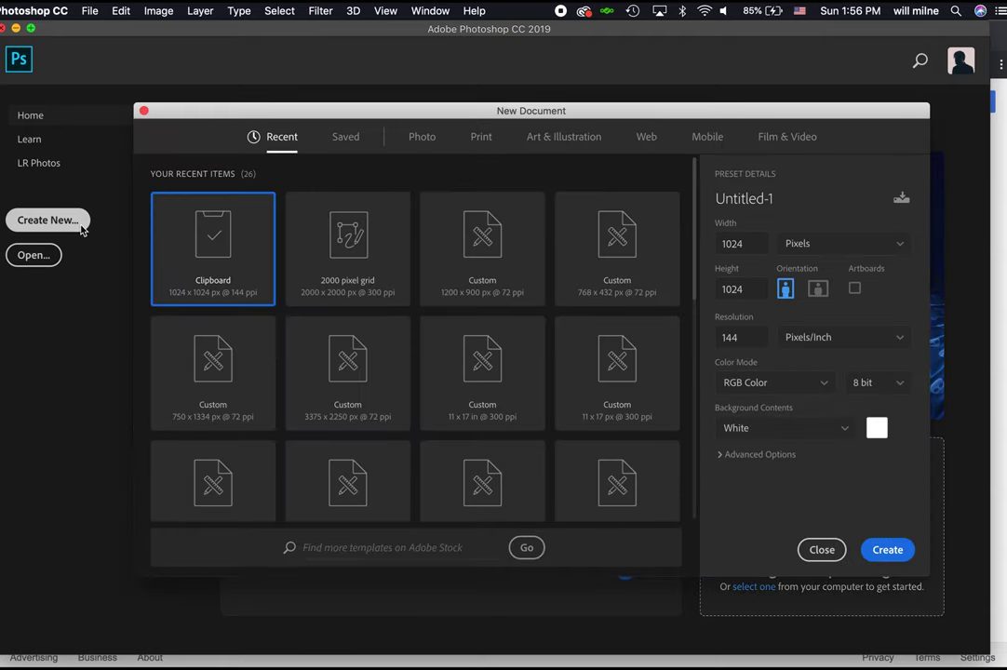
left_click(647, 138)
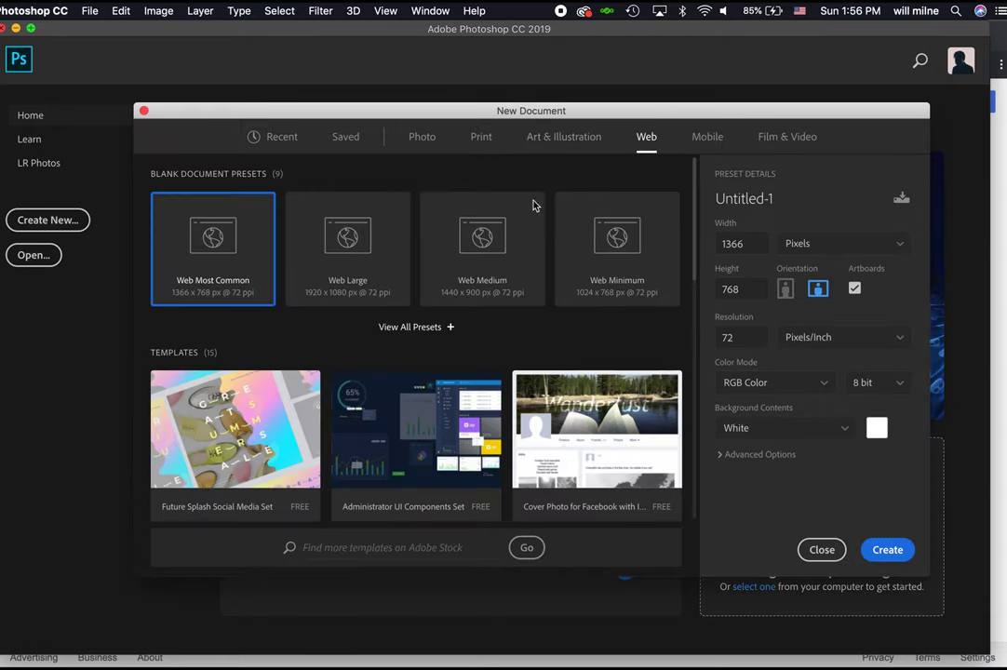
left_click(498, 249)
left_click(887, 550)
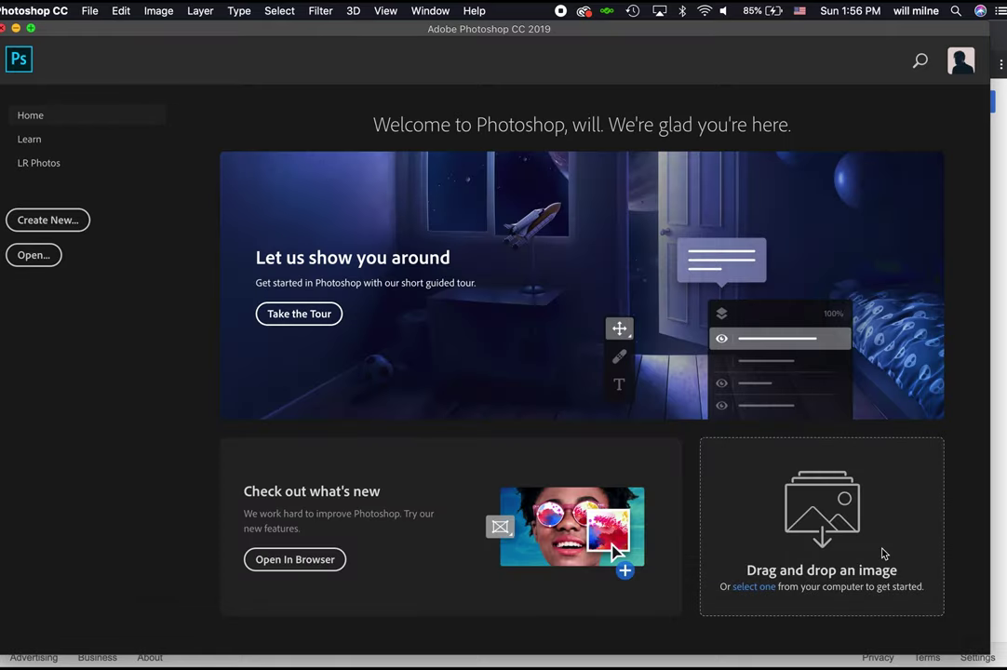
left_click(430, 10)
Step: Hide the Timeline panel, then show it again from the Window menu
left_click(412, 487)
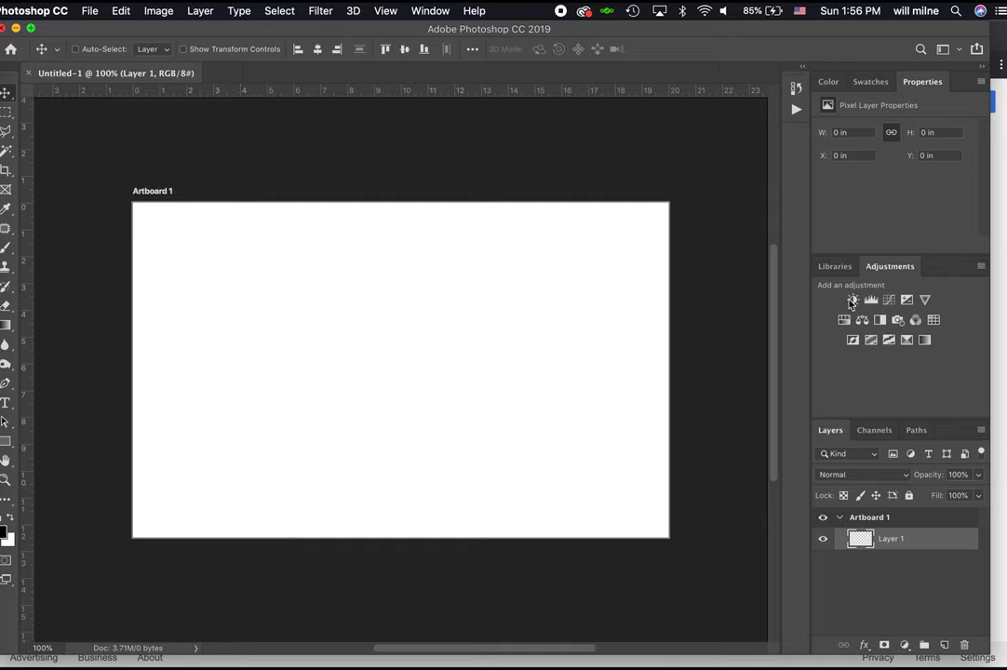
left_click(837, 270)
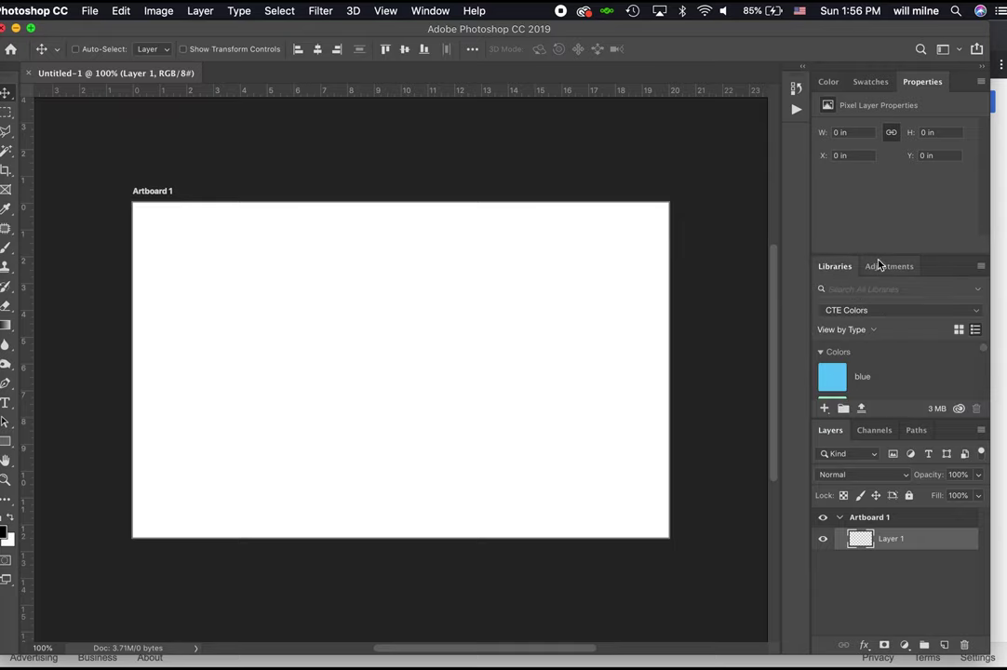
left_click(877, 268)
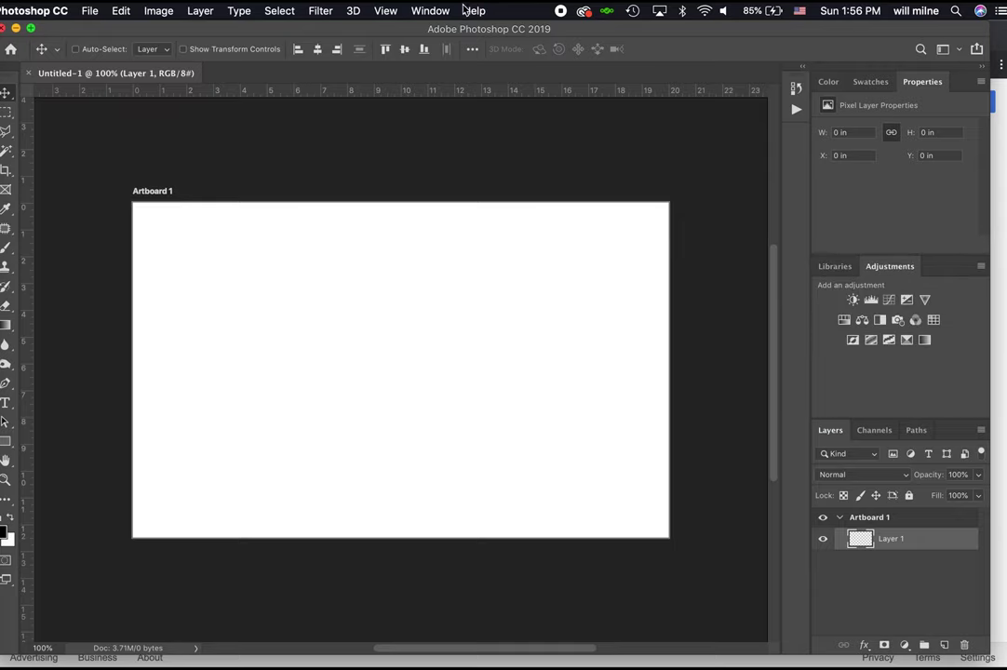
left_click(429, 10)
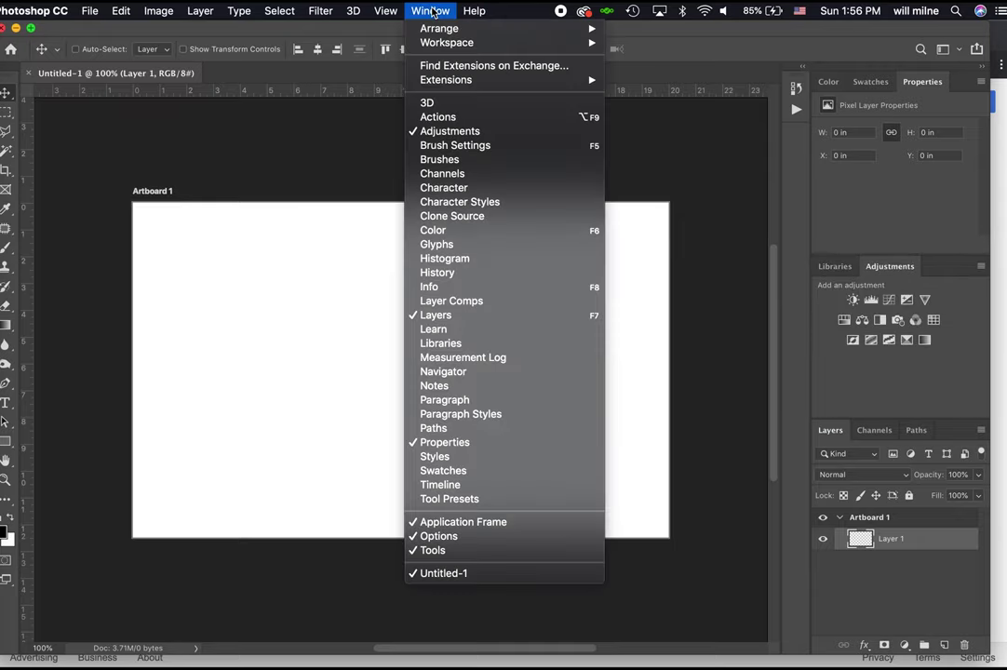
left_click(455, 485)
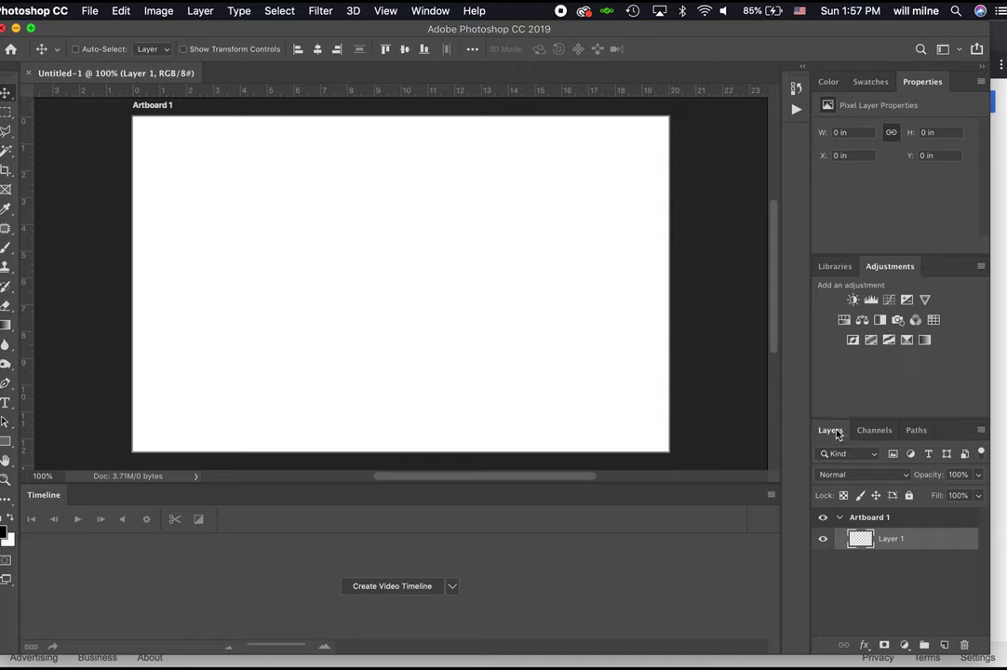
Step: Pull the Paths, Libraries and Swatches panels out of their docks and close them
left_click_drag(916, 427, 444, 233)
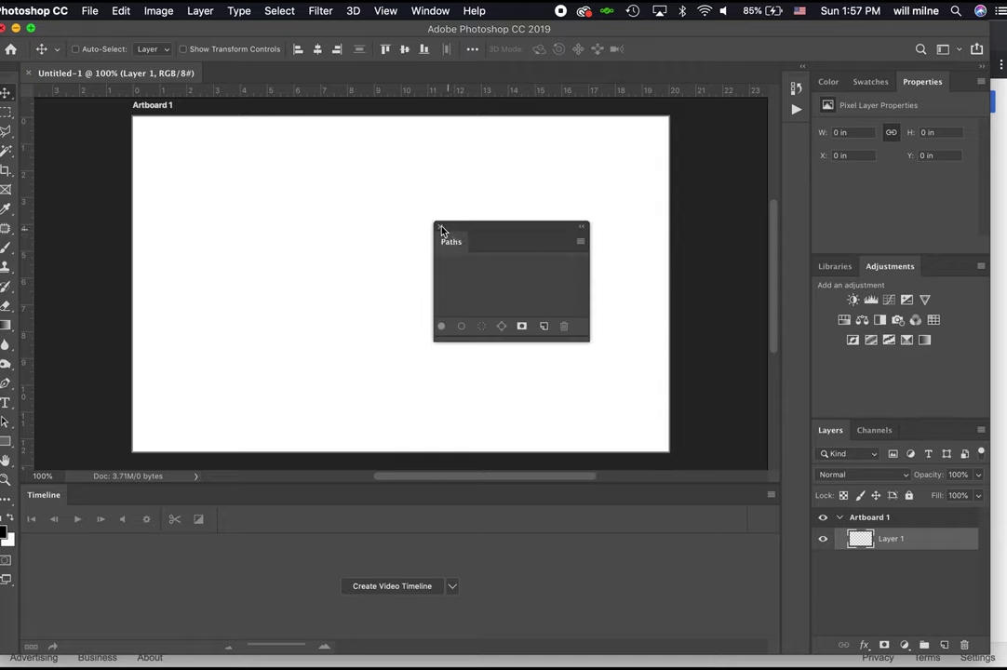
left_click(442, 228)
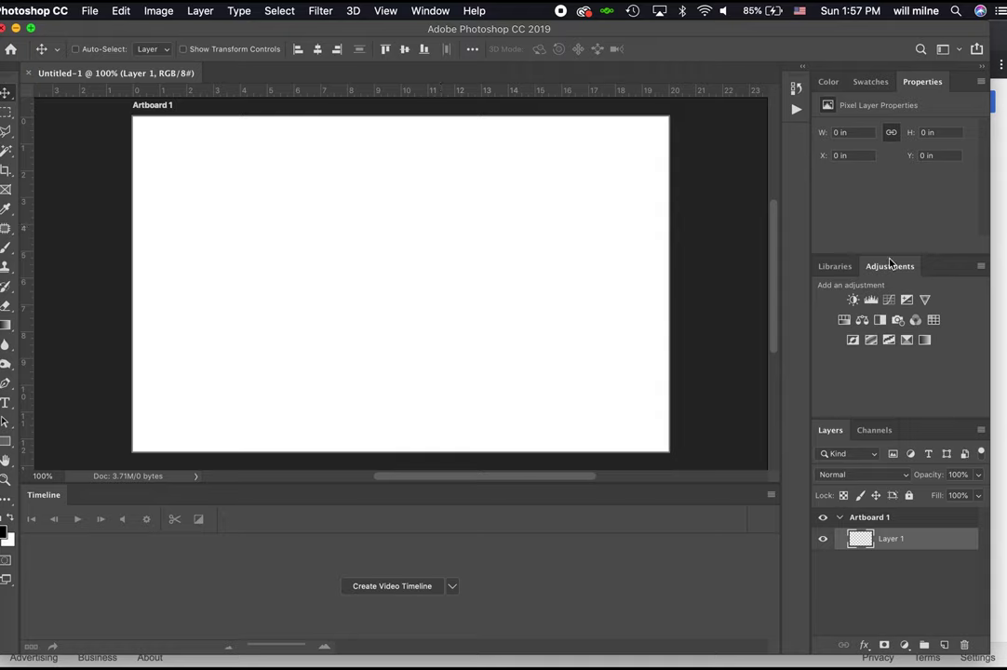
left_click_drag(835, 266, 473, 189)
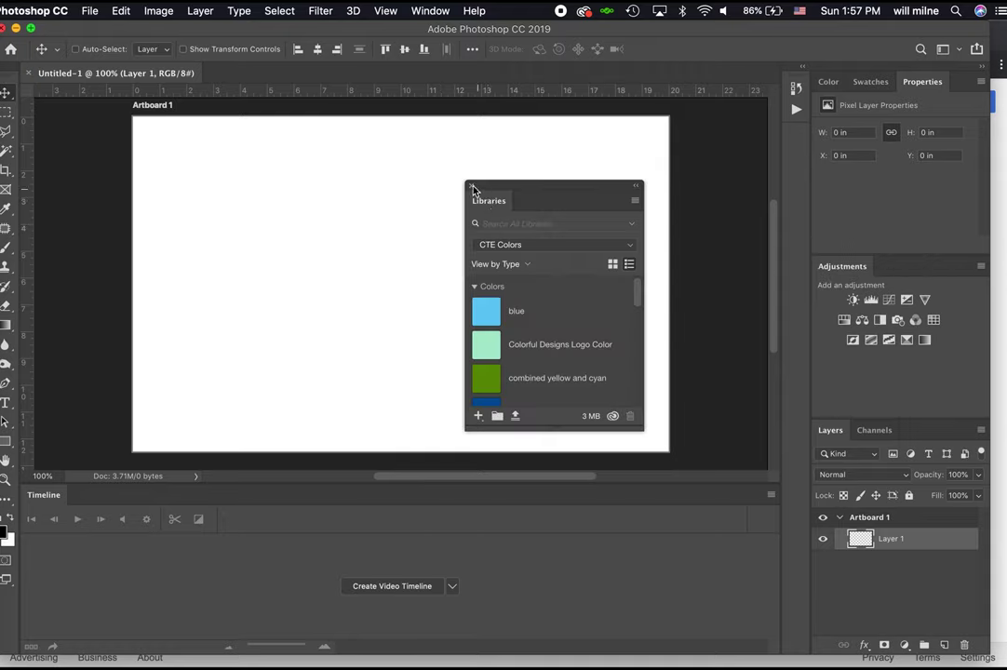
left_click(473, 188)
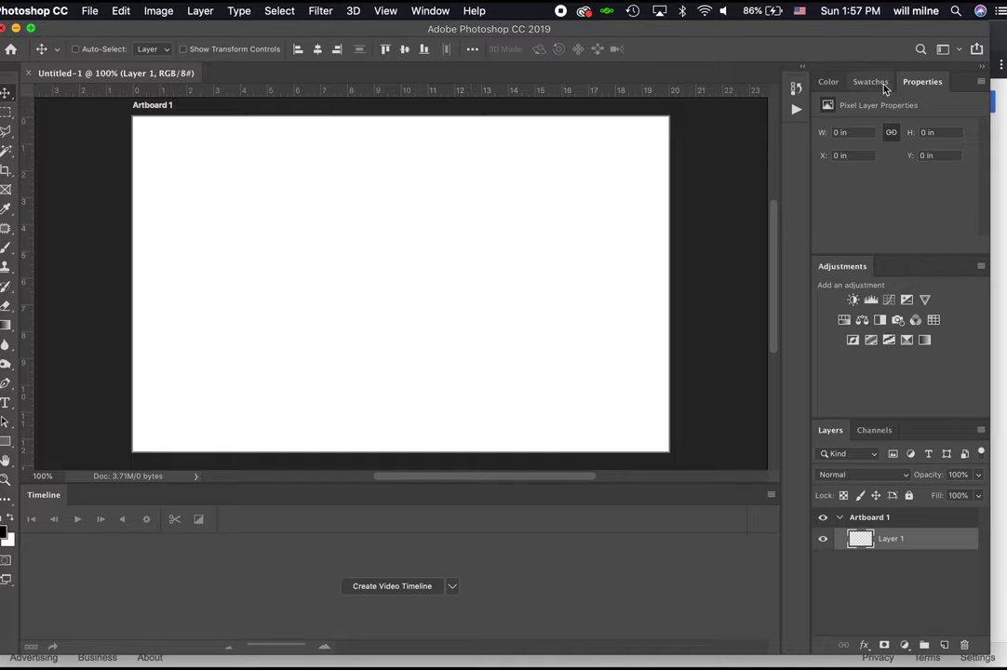
left_click_drag(874, 87, 517, 184)
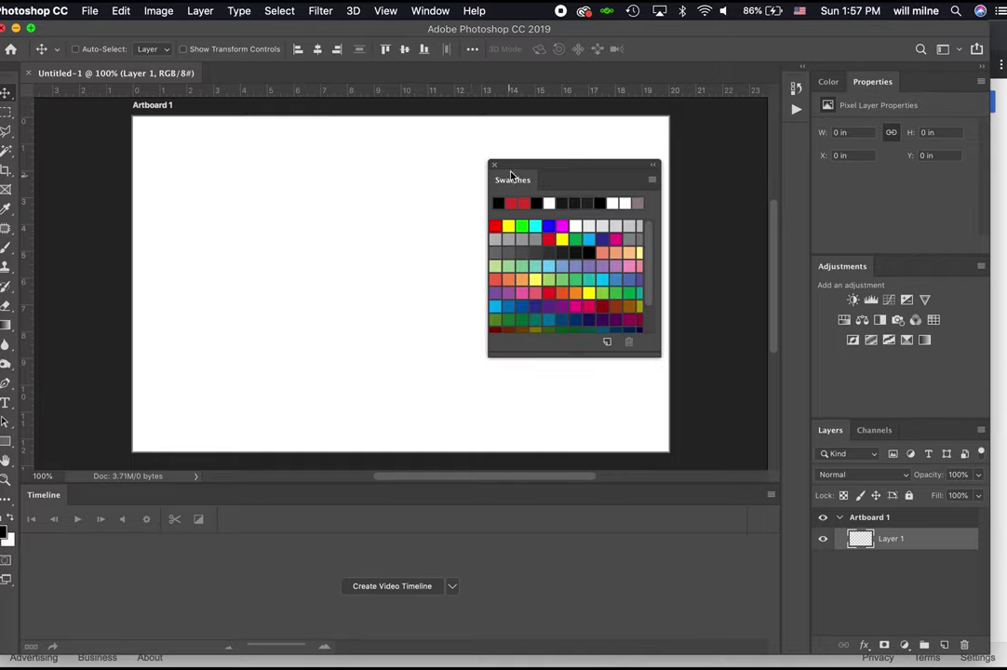
left_click(494, 165)
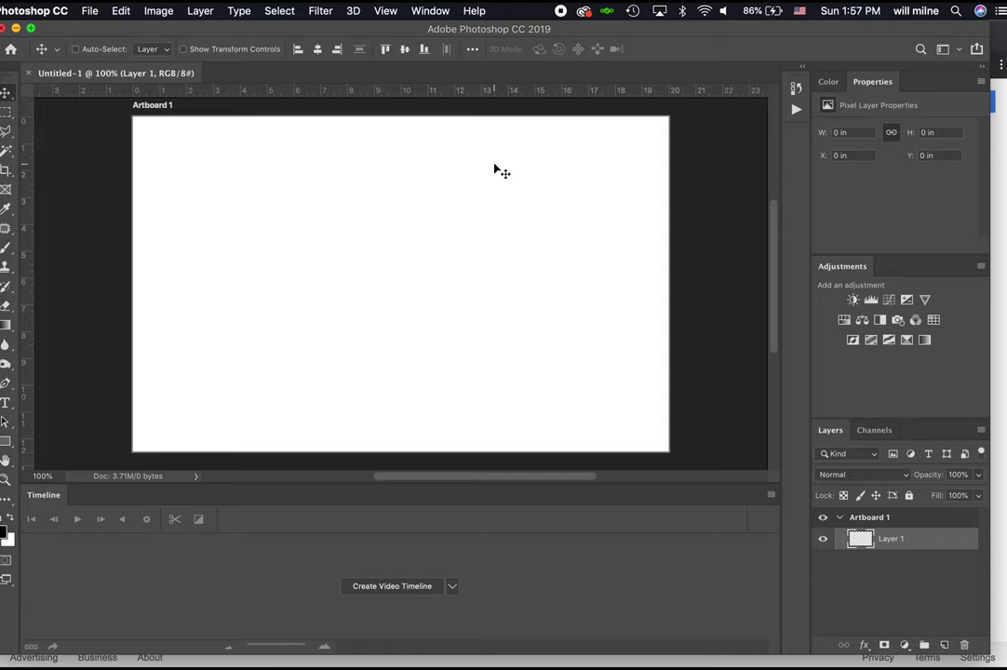
left_click(430, 10)
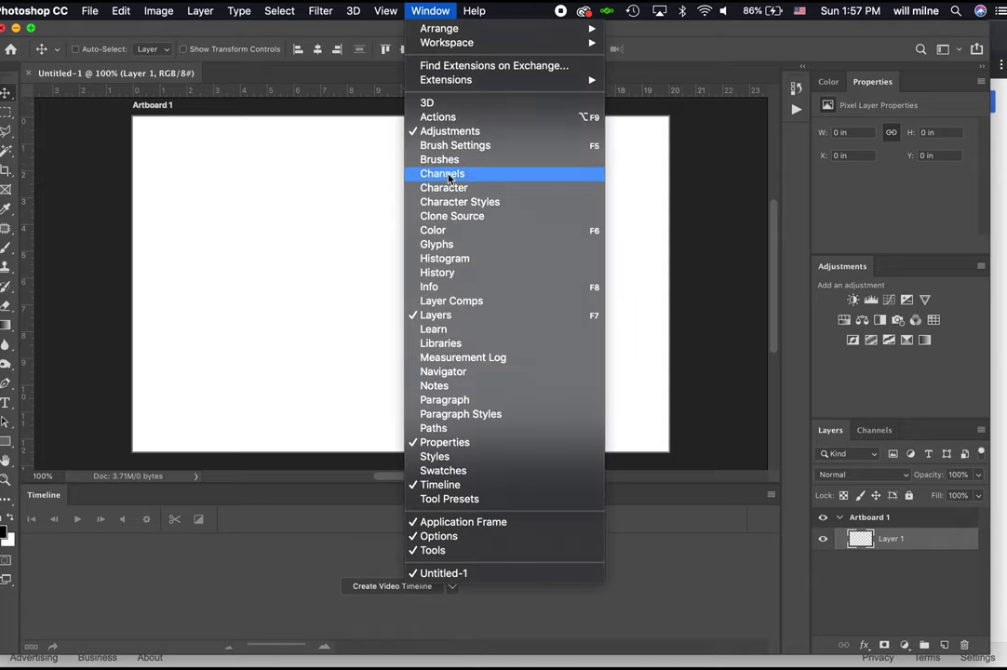
Step: Open the History panel and dock it in the Adjustments group
left_click(453, 273)
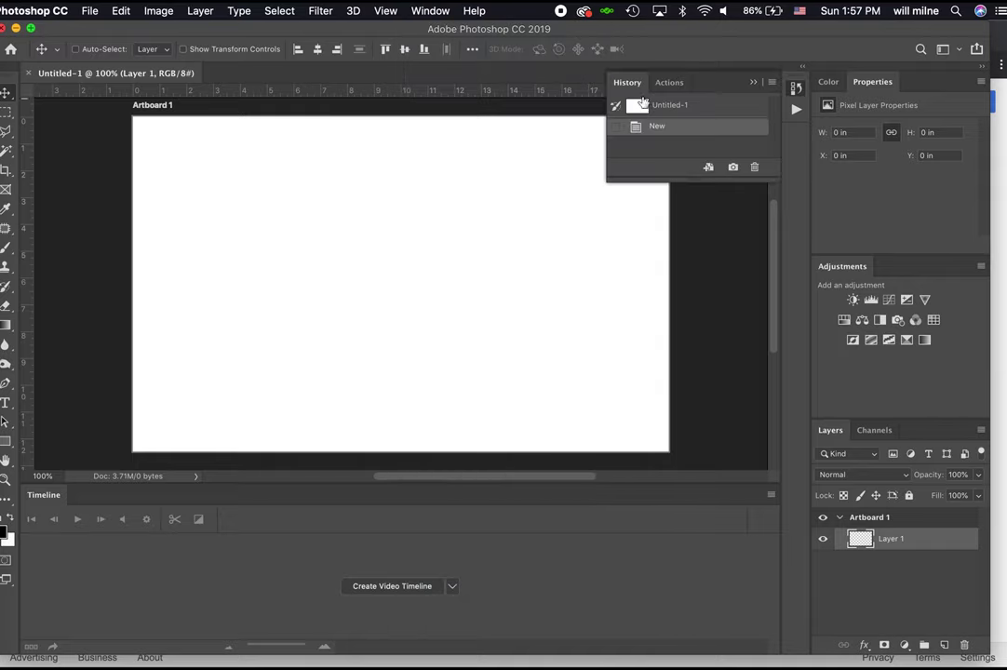
left_click_drag(632, 86, 22, 183)
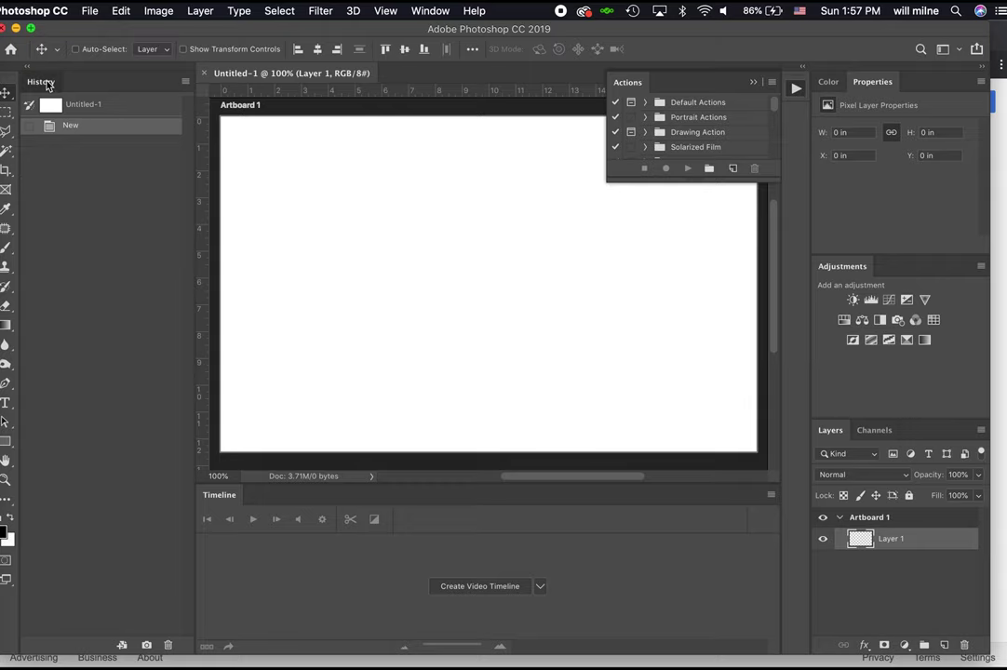
left_click_drag(131, 83, 849, 90)
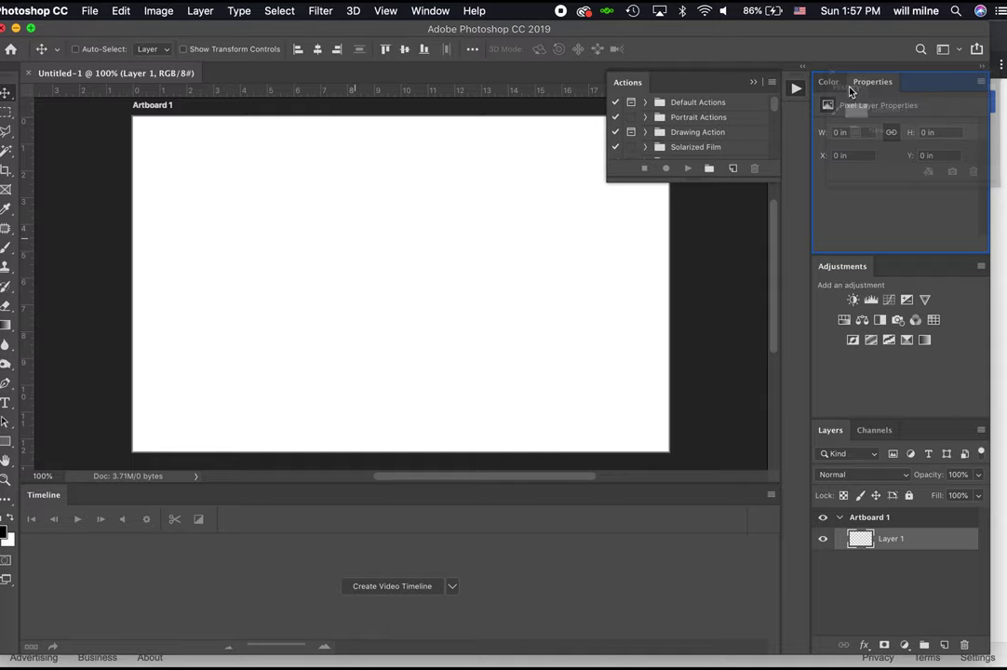
left_click_drag(850, 90, 849, 90)
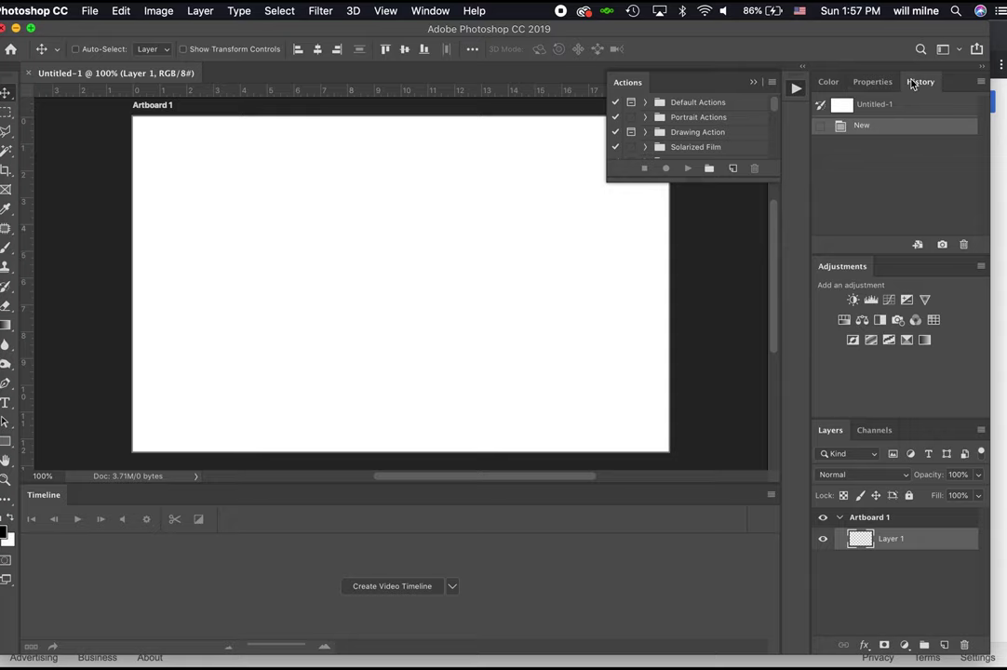
left_click_drag(916, 83, 862, 271)
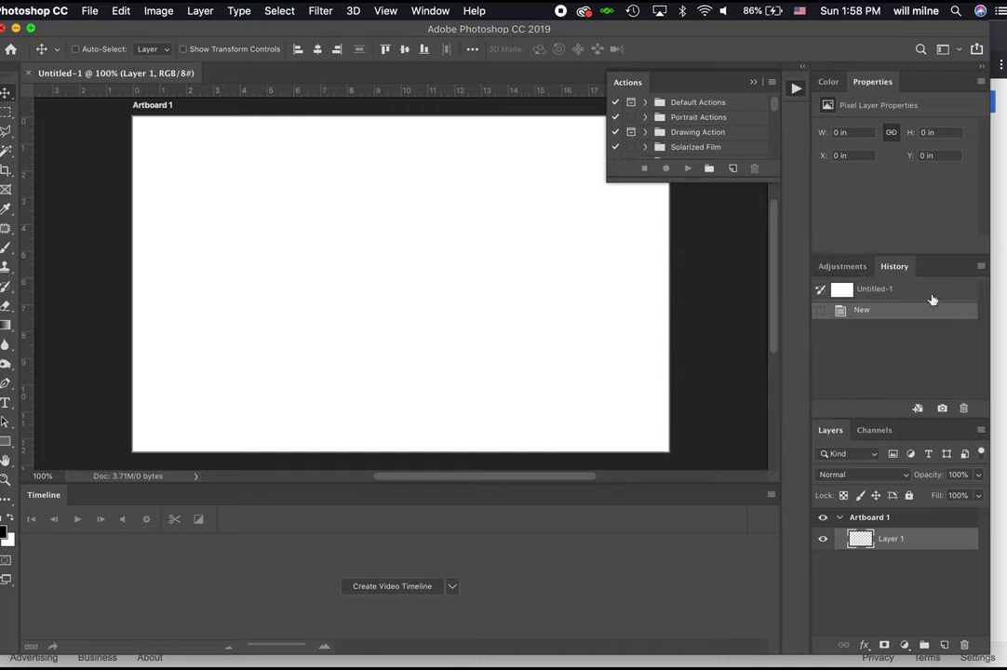
Step: Dock the Actions panel beside Properties and bring the Color panel forward
left_click_drag(636, 83, 916, 83)
left_click(882, 82)
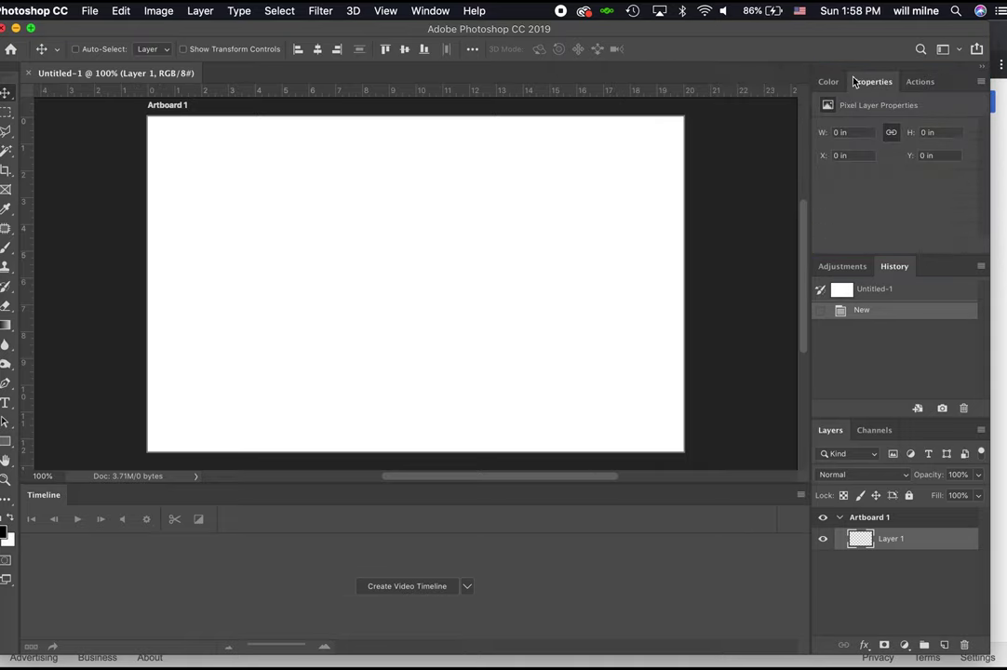
left_click(827, 83)
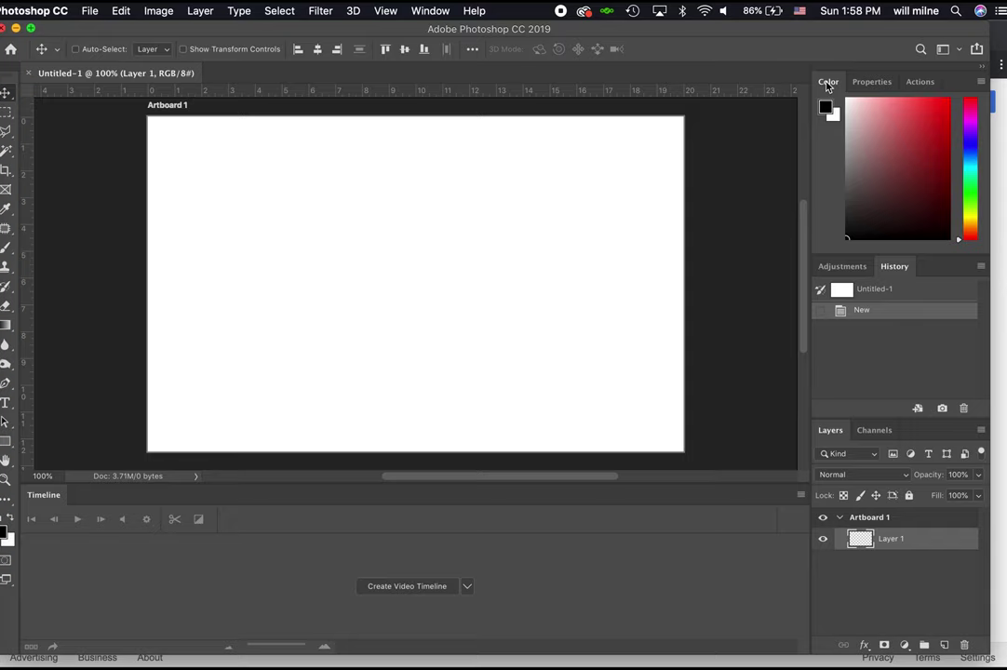
Step: Close the Timeline panel from its options menu
left_click(800, 494)
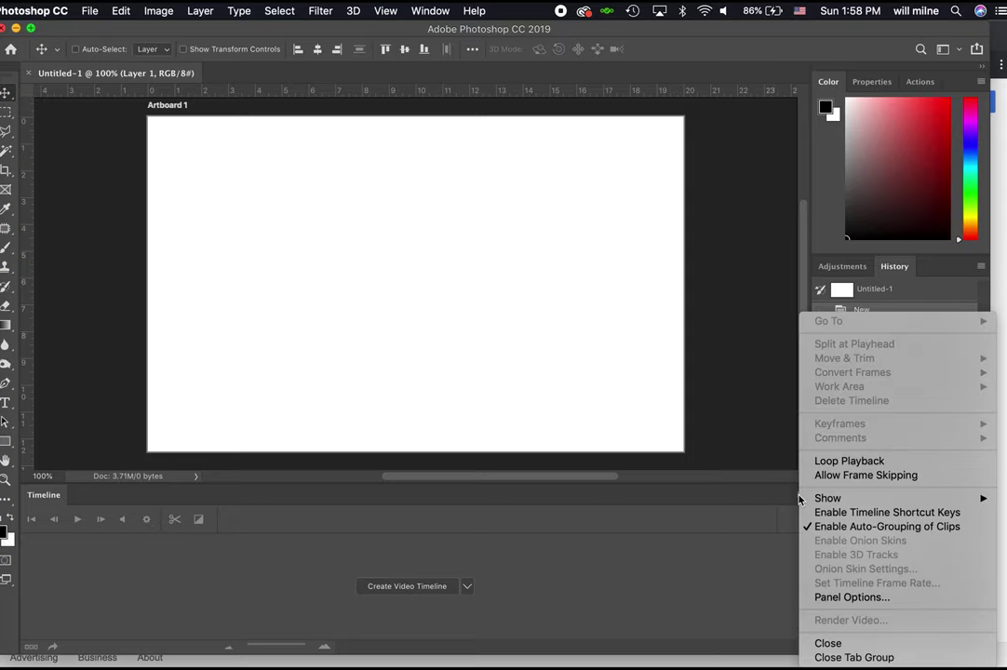
left_click(831, 642)
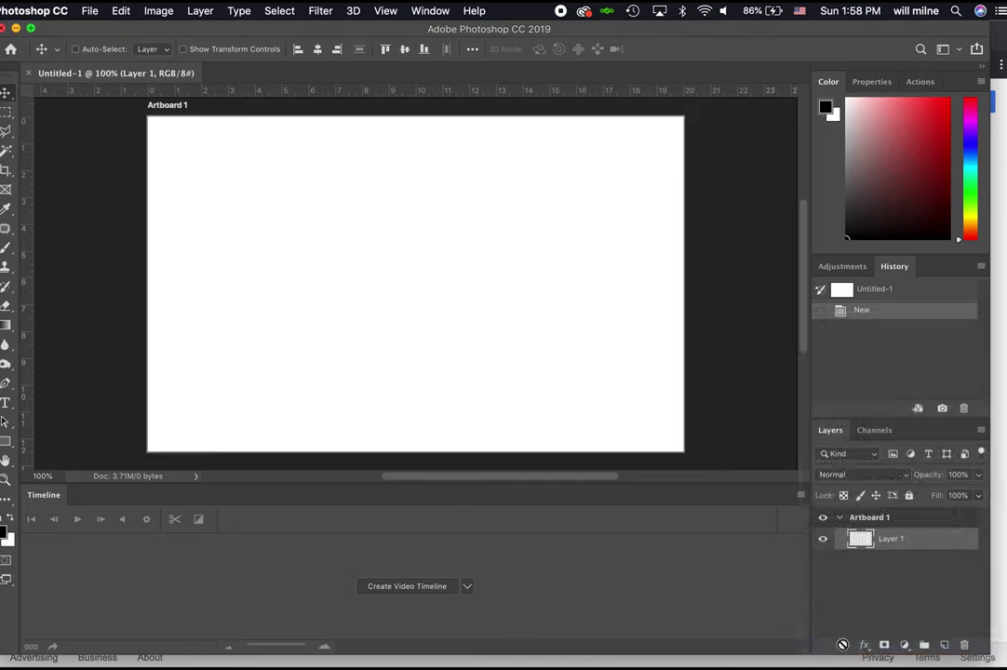
left_click(432, 10)
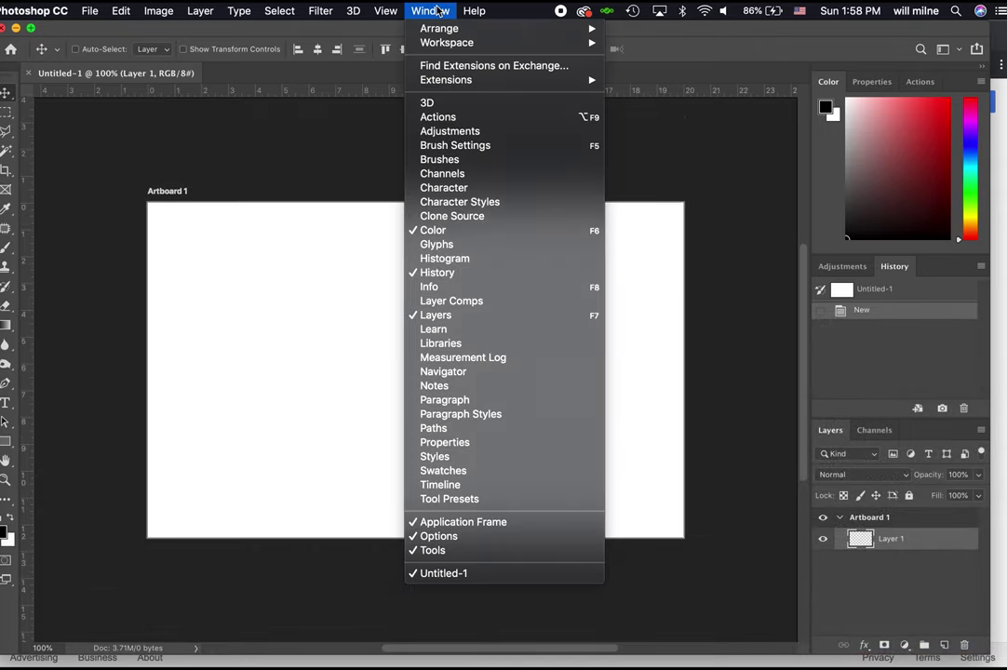
mouse_move(456, 47)
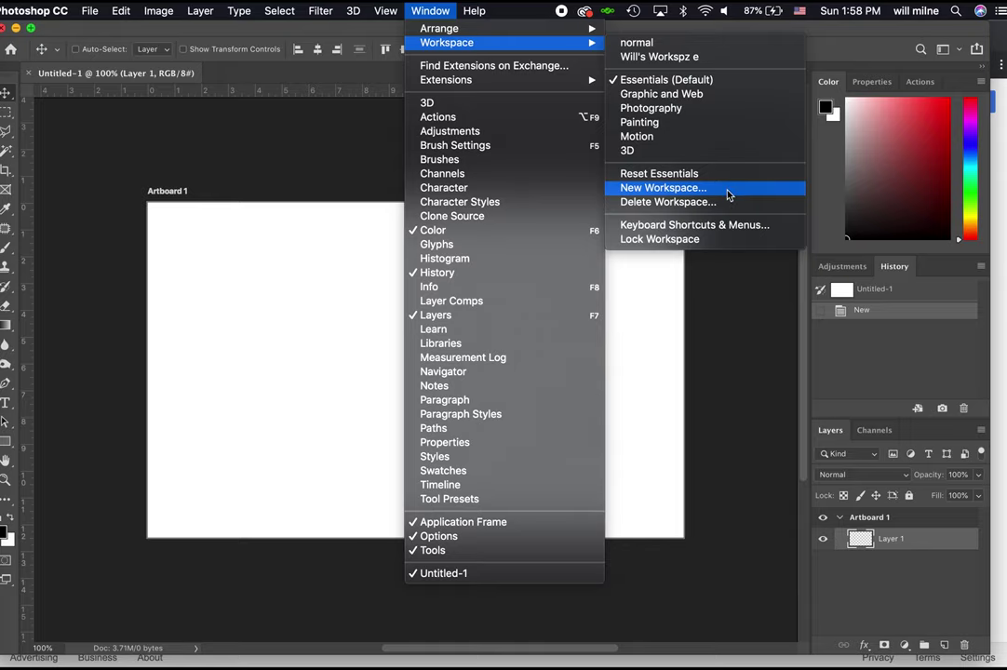
Step: Save the current panel layout as a new workspace called 'Photo Editing Workspace'
left_click(662, 188)
type("Photo")
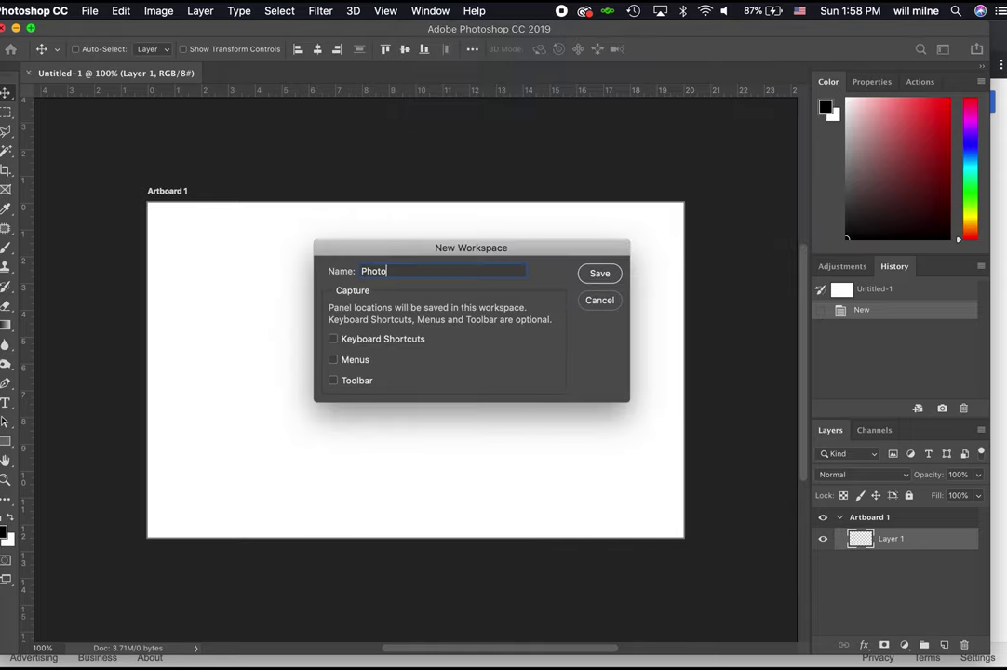
type("gra")
key("BackSpace")
key("BackSpace")
key("BackSpace")
type("Editing Workspace")
left_click(599, 272)
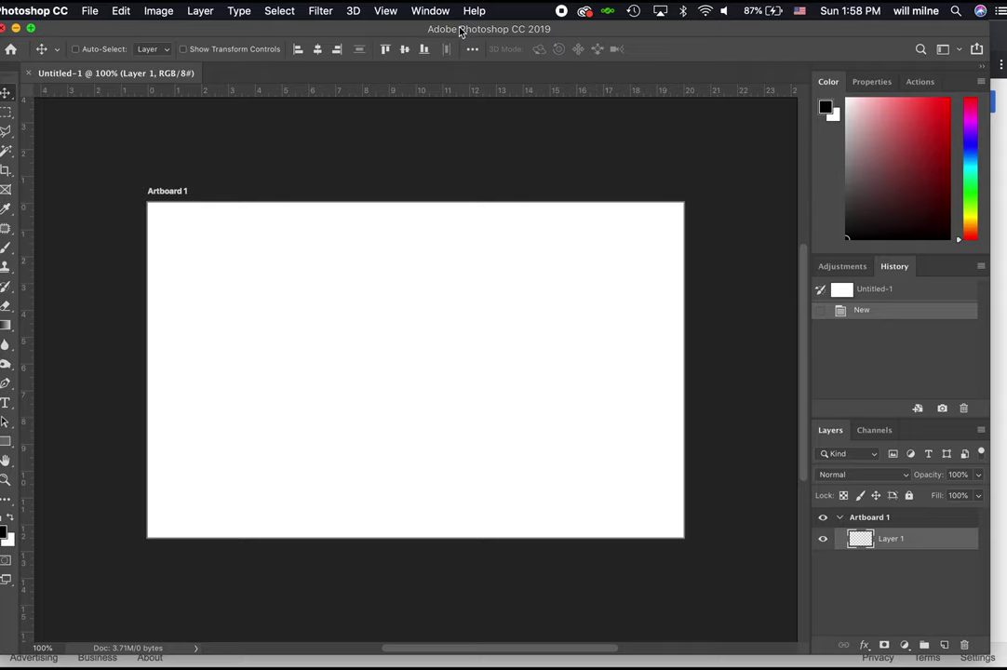
left_click(430, 10)
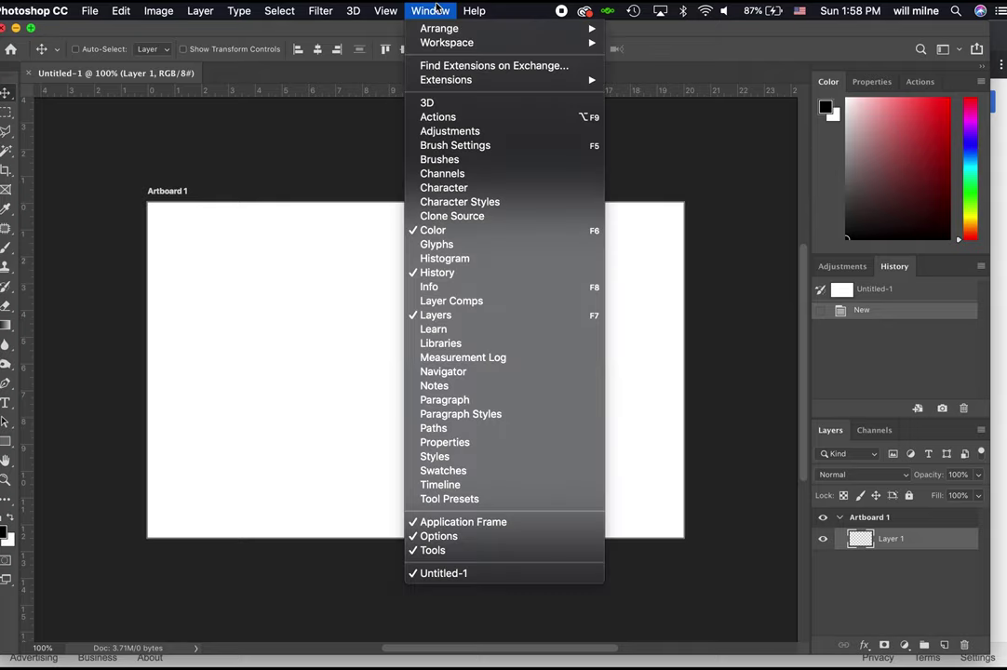
Step: Show the Timeline panel and save the layout as 'Animation Workspace'
left_click(456, 485)
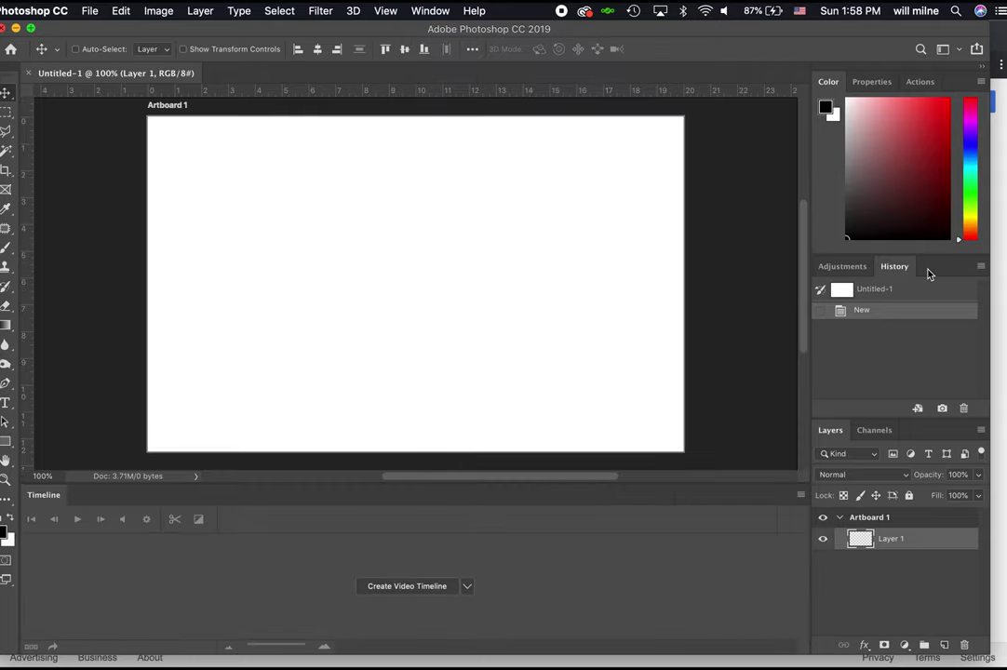
left_click(430, 11)
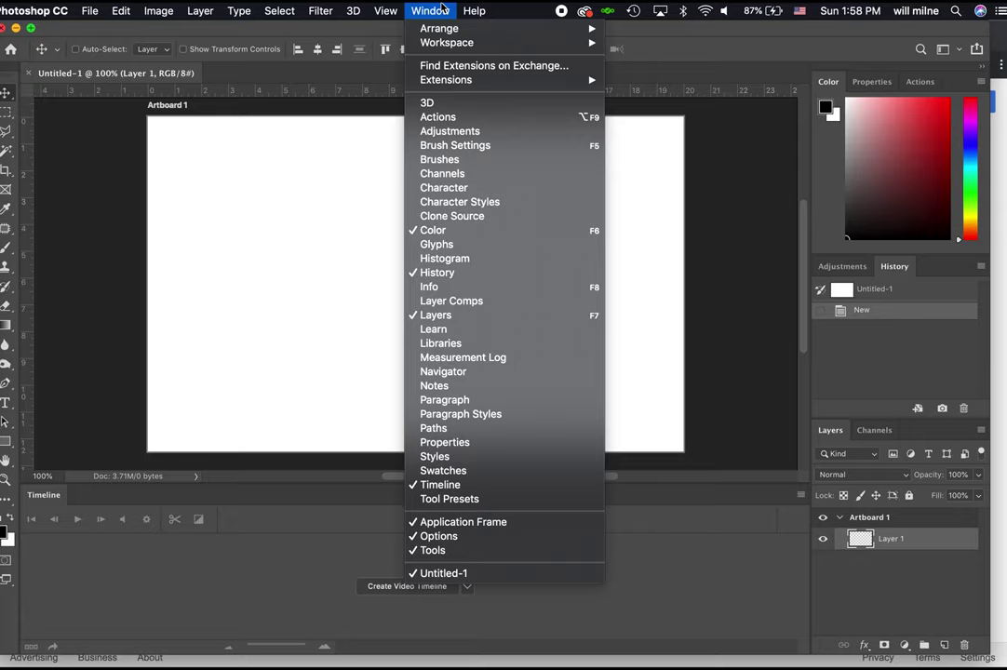
mouse_move(521, 42)
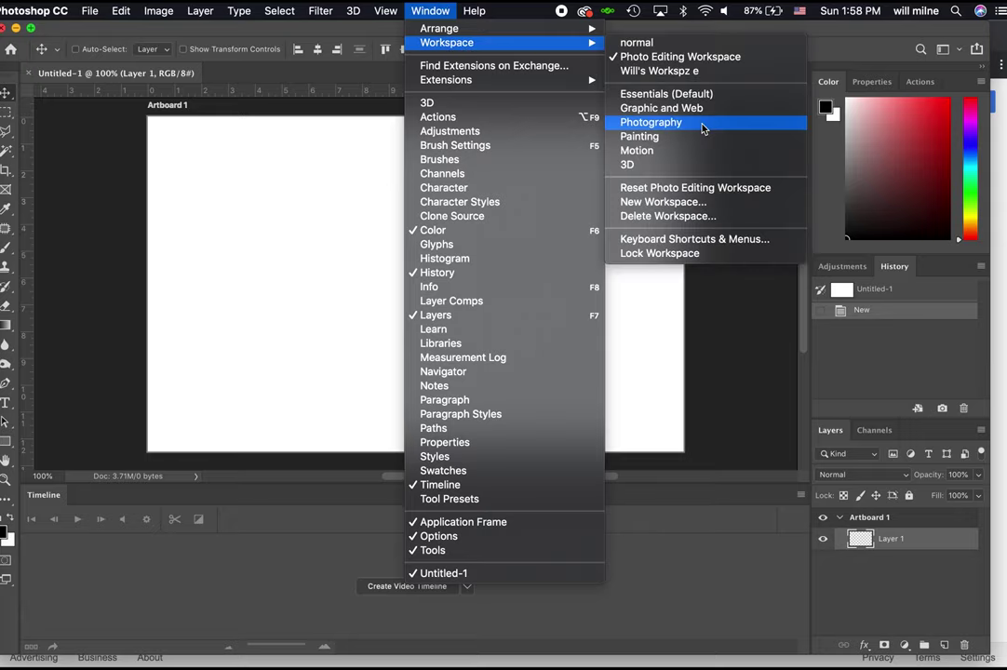
left_click(679, 202)
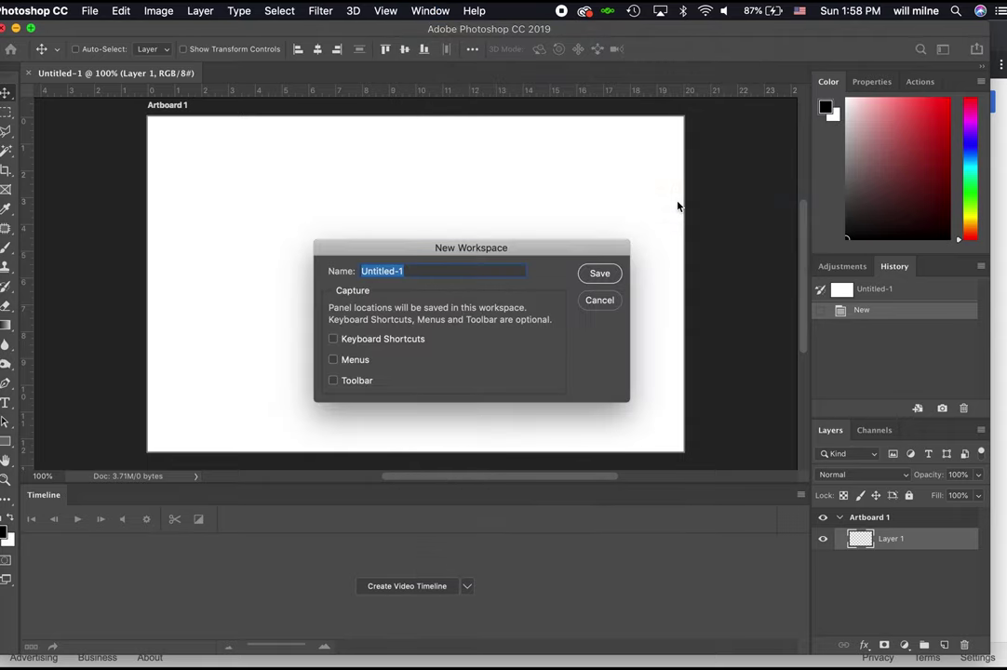
type("Animation Workspace")
left_click(599, 273)
Step: Switch to Photo Editing Workspace and toggle the Timeline panel off and back on
left_click(430, 11)
mouse_move(450, 46)
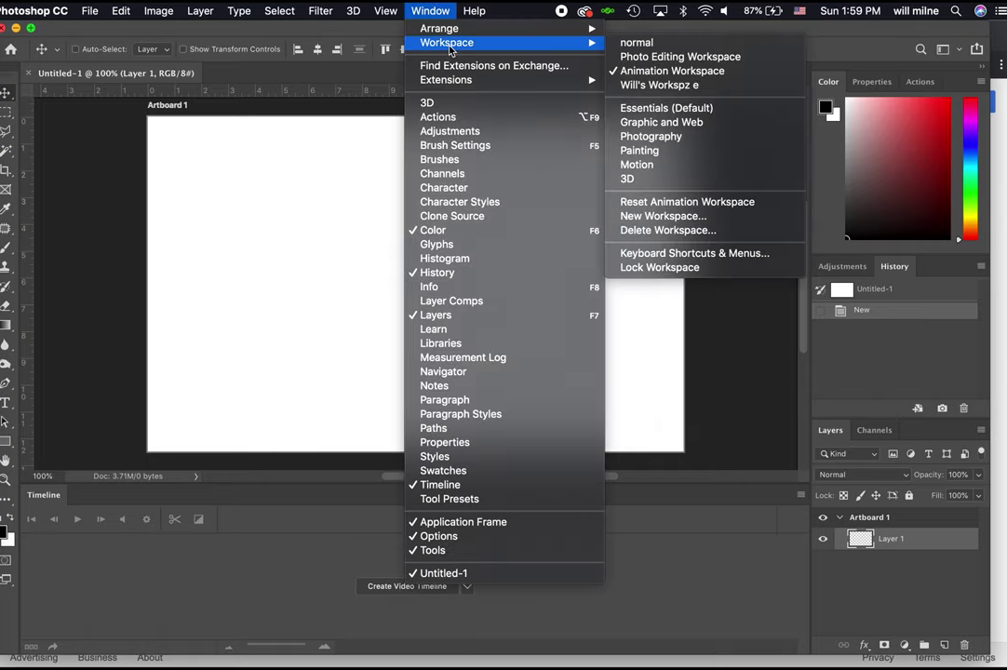
left_click(662, 58)
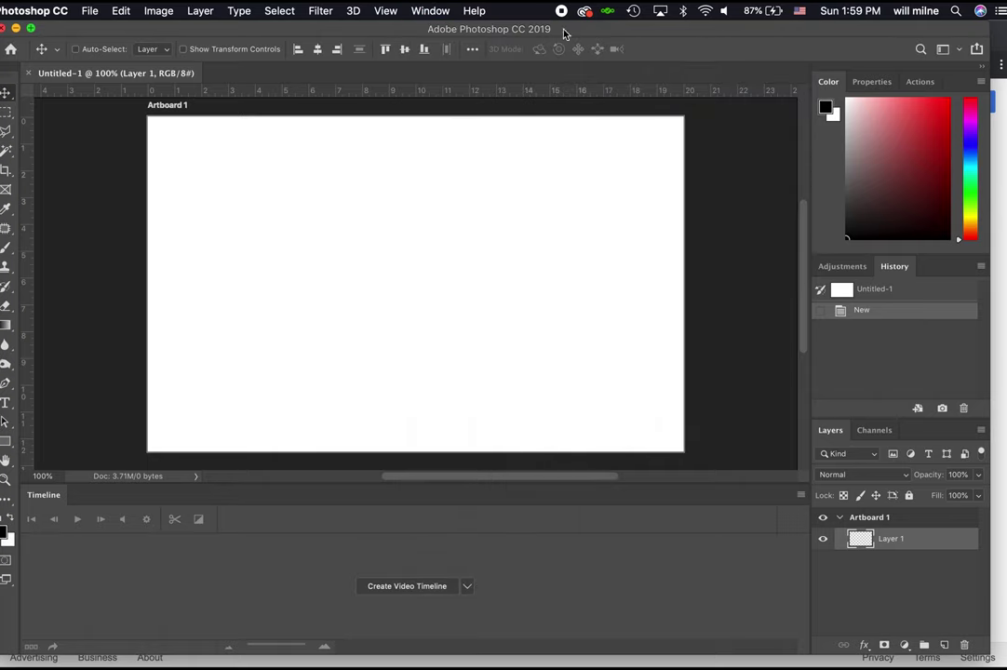
left_click(440, 11)
left_click(433, 12)
left_click(433, 11)
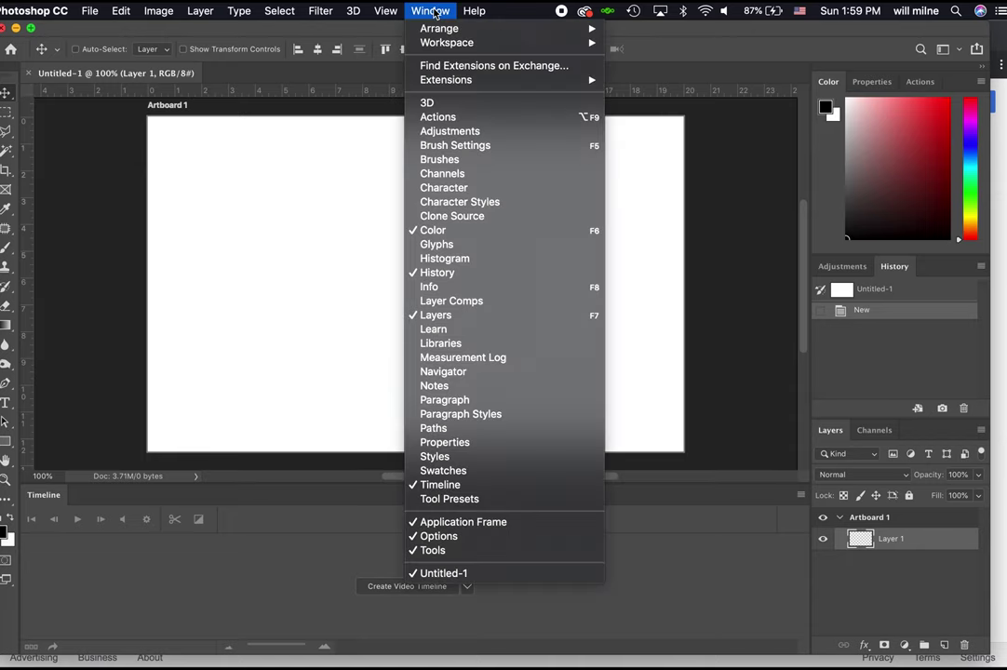
left_click(488, 485)
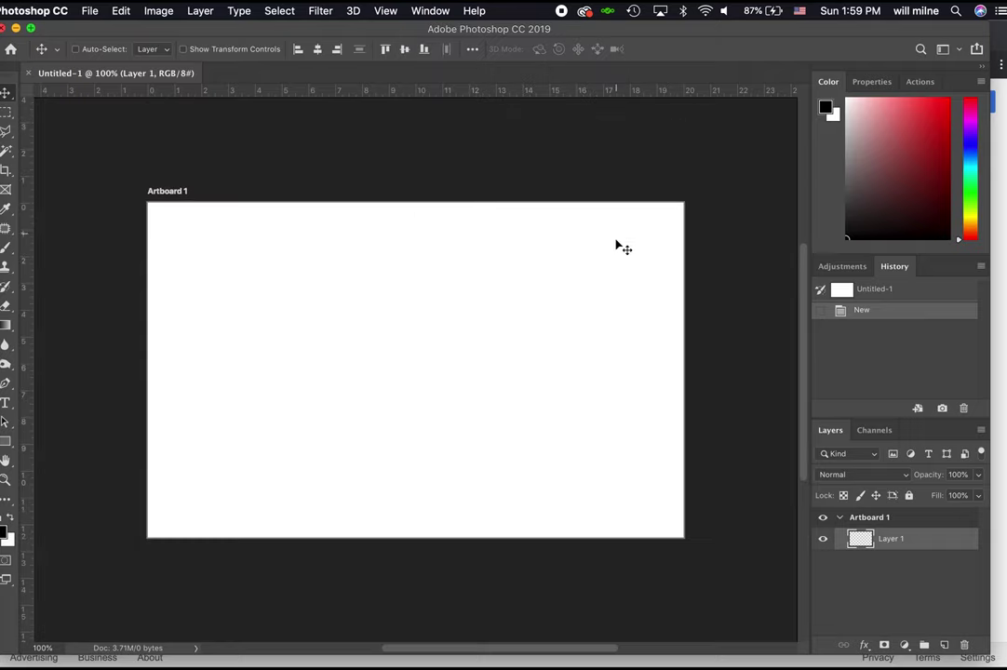
left_click(428, 11)
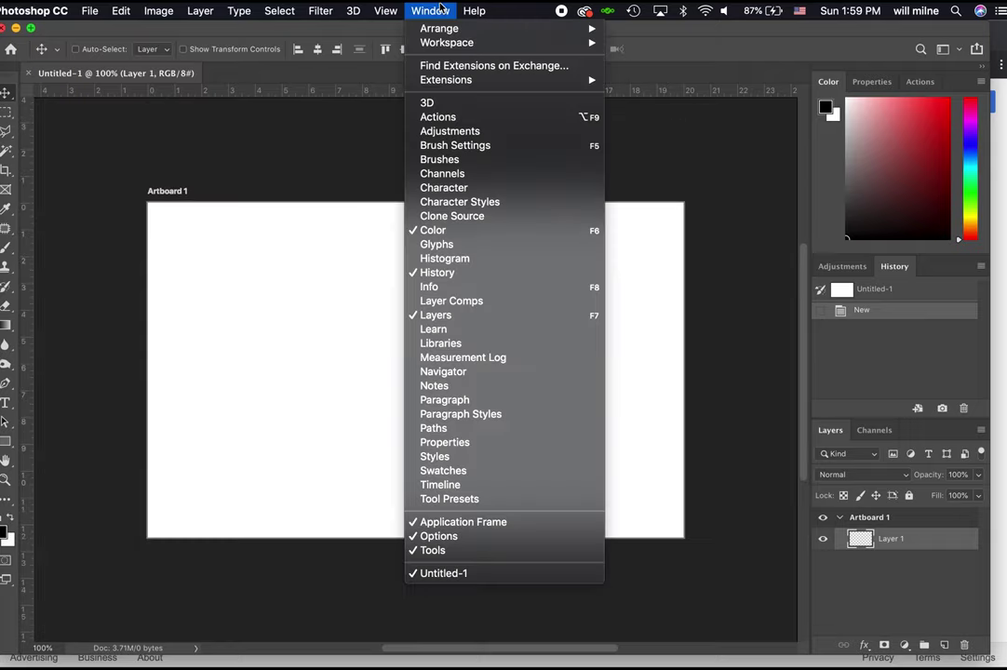
left_click(459, 485)
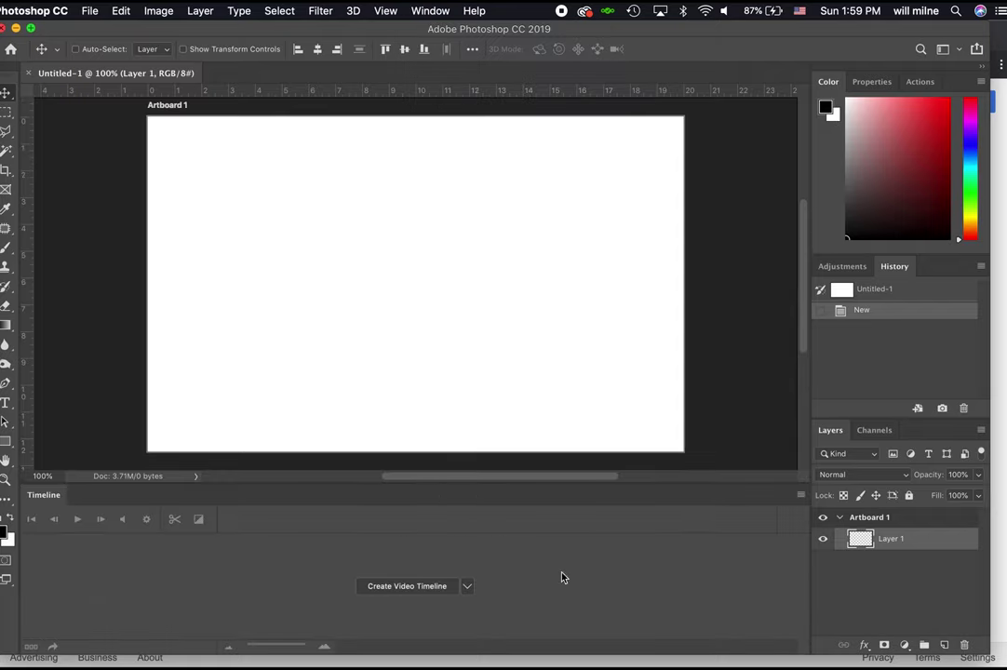
mouse_move(42, 494)
left_mouse_down()
mouse_move(706, 328)
mouse_move(754, 307)
mouse_move(45, 498)
left_mouse_up()
Step: Create a frame animation in the Timeline with its first frame
left_click(468, 589)
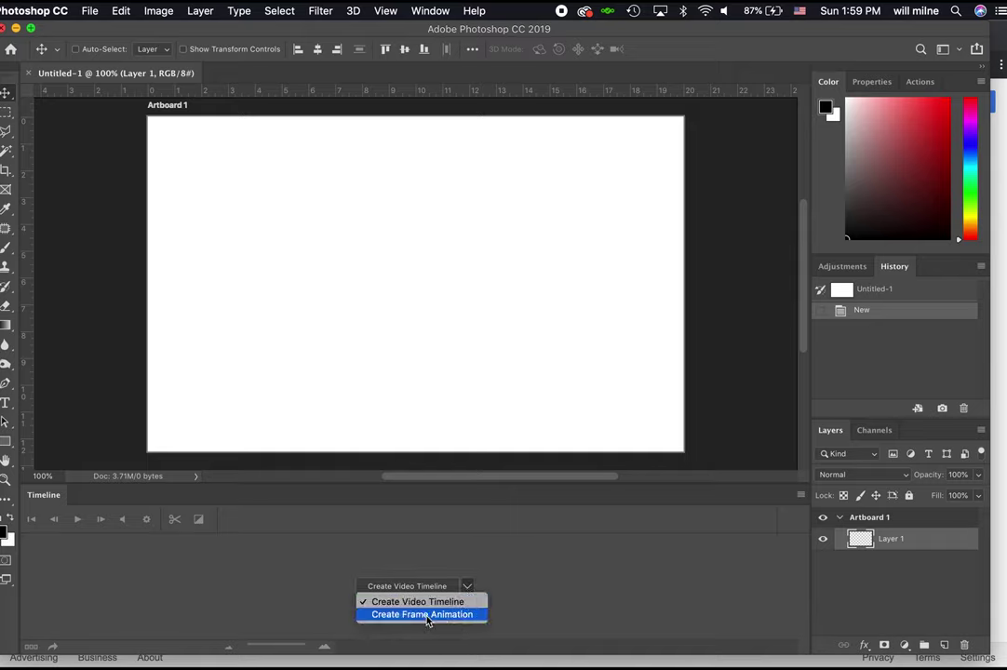
left_click(433, 616)
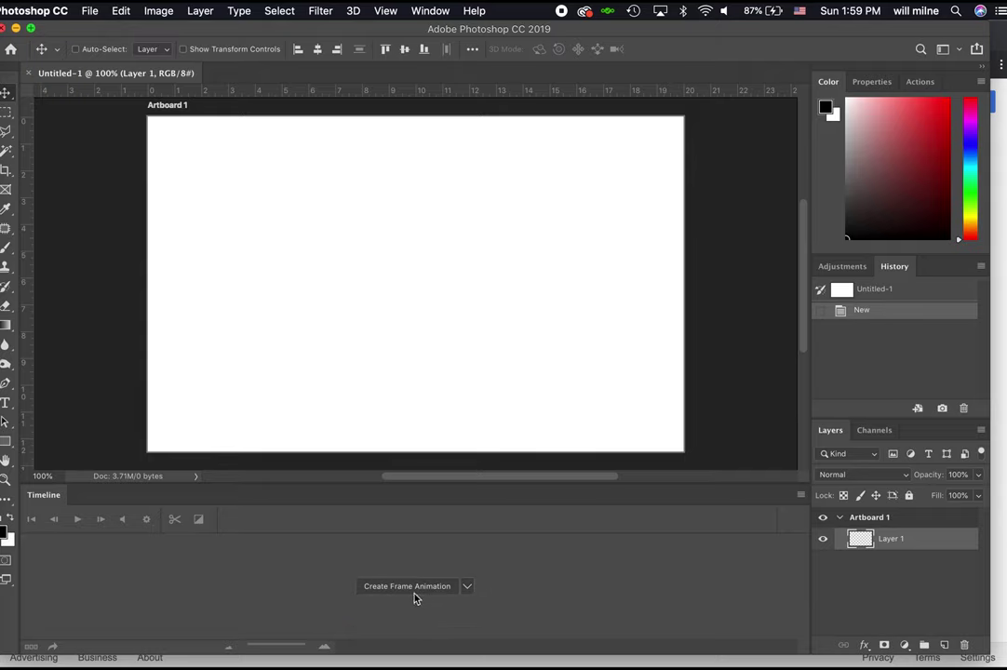
left_click(415, 594)
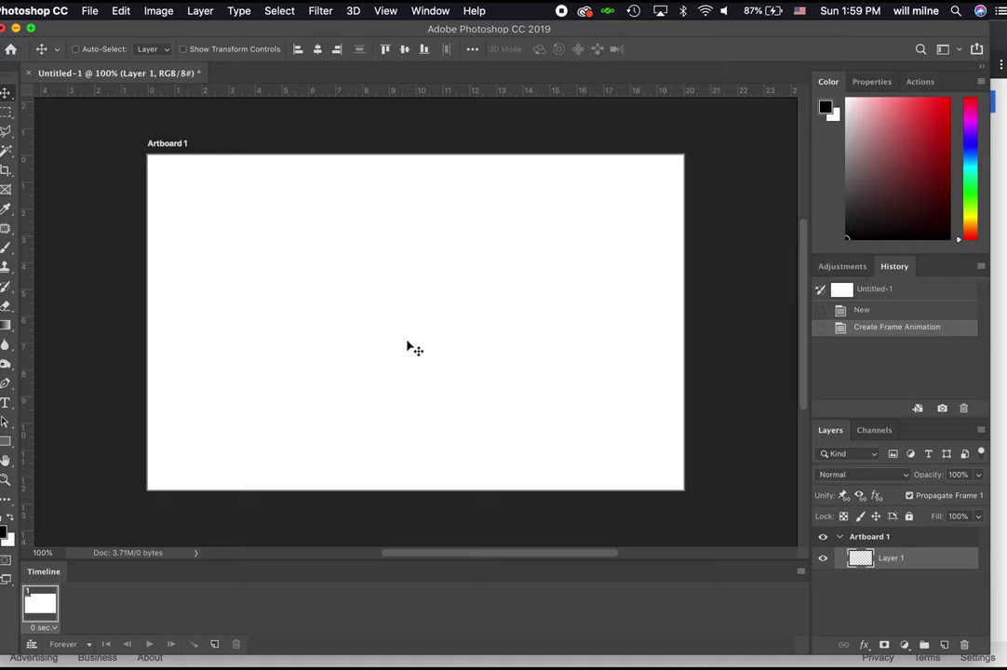
Step: Keep frame 1's delay at 0 sec and the loop set to Forever
left_click(50, 629)
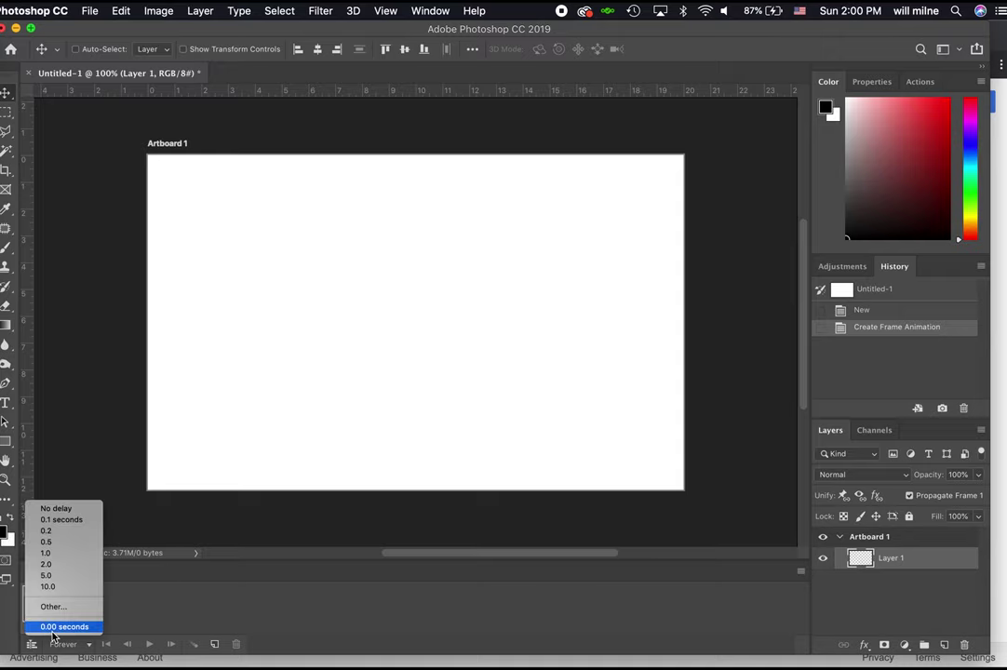
left_click(119, 627)
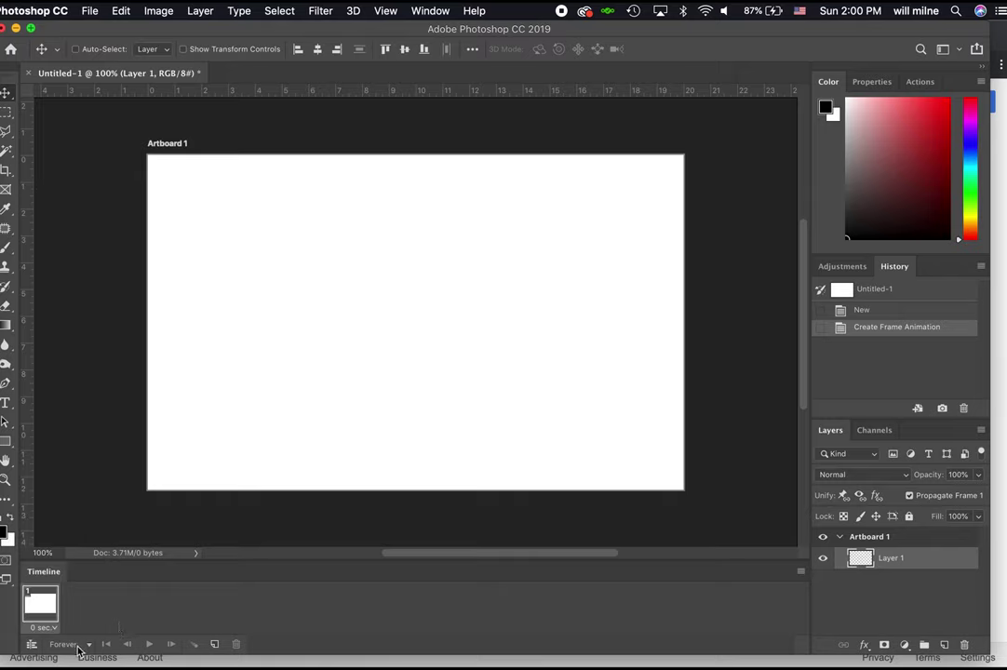
left_click(76, 644)
left_click(158, 617)
Step: Add a pure red and a strong blue Solid Color fill layer
left_click(906, 645)
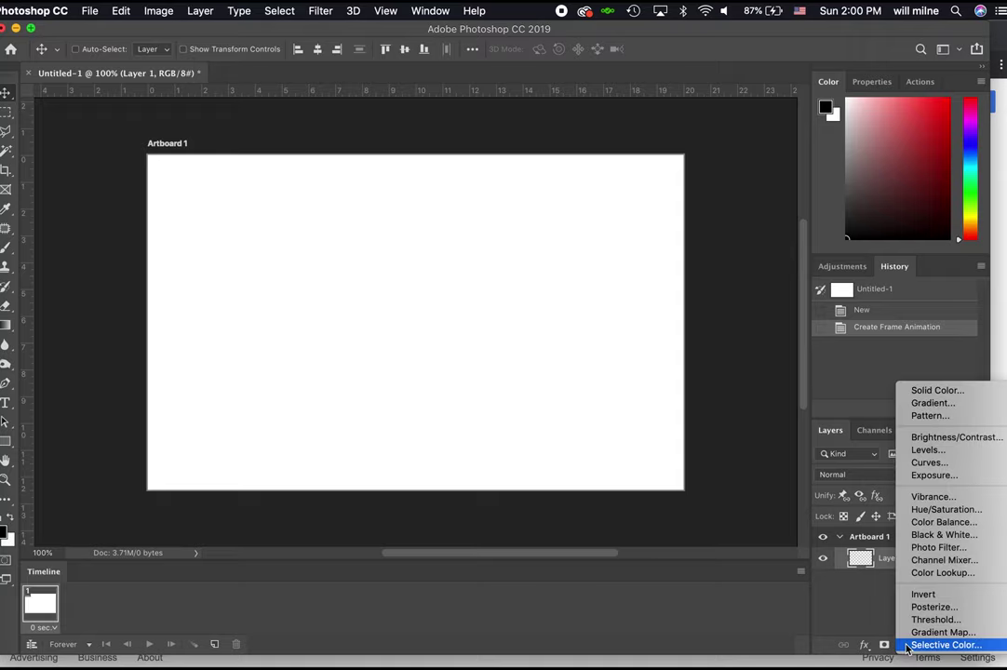
left_click(957, 392)
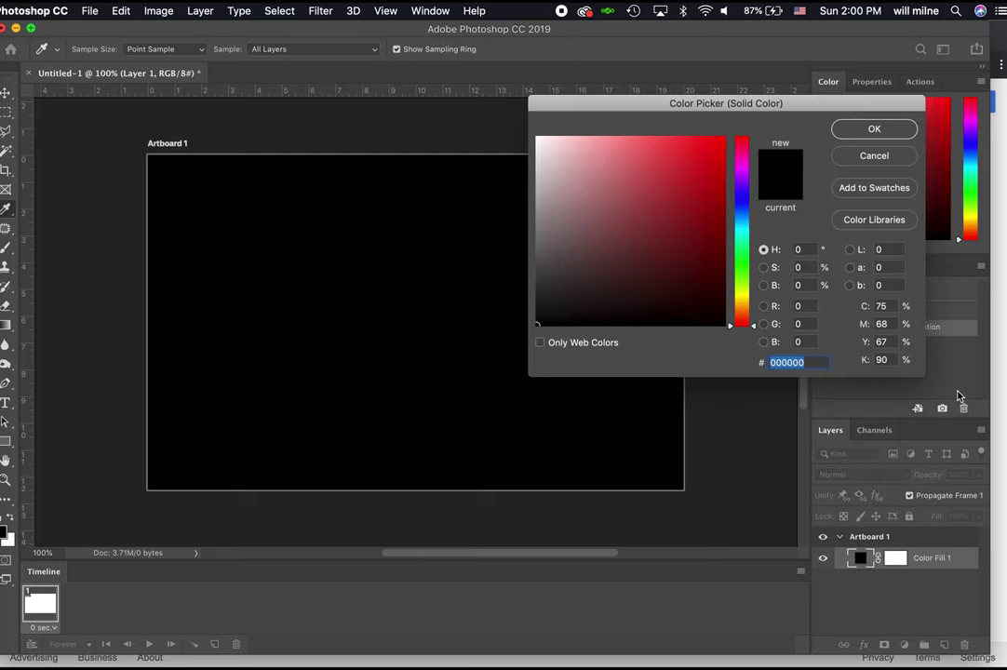
left_click_drag(692, 198, 775, 110)
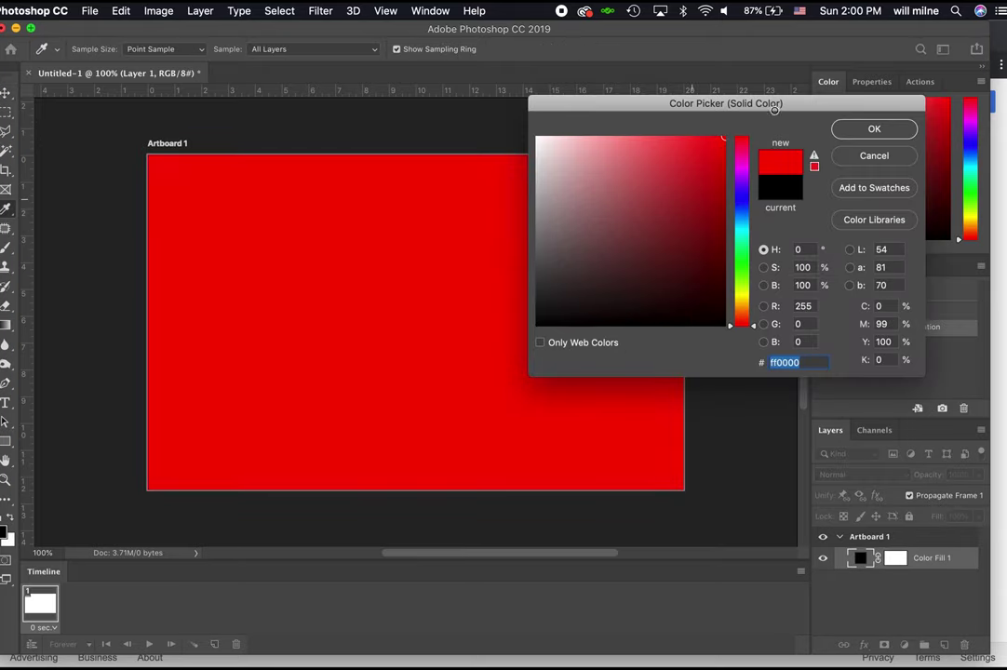
left_click(874, 129)
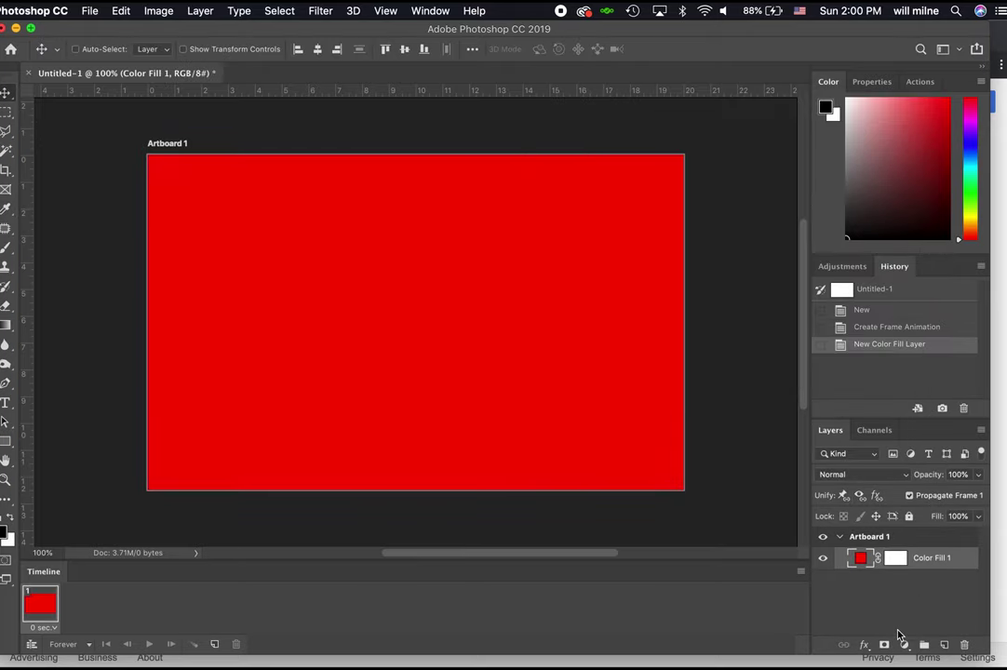
left_click(904, 645)
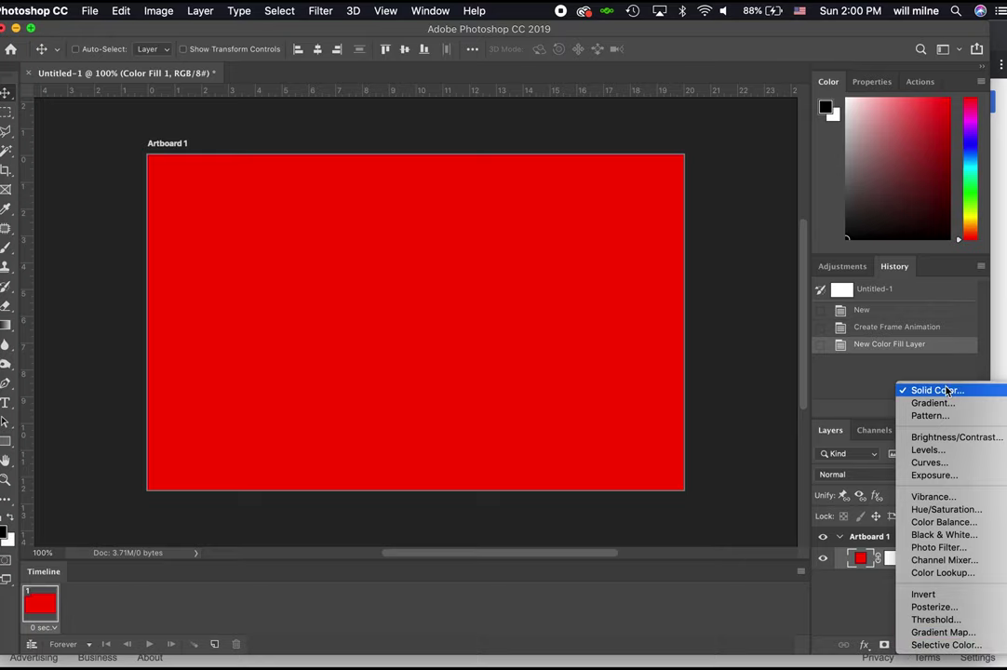
left_click(947, 391)
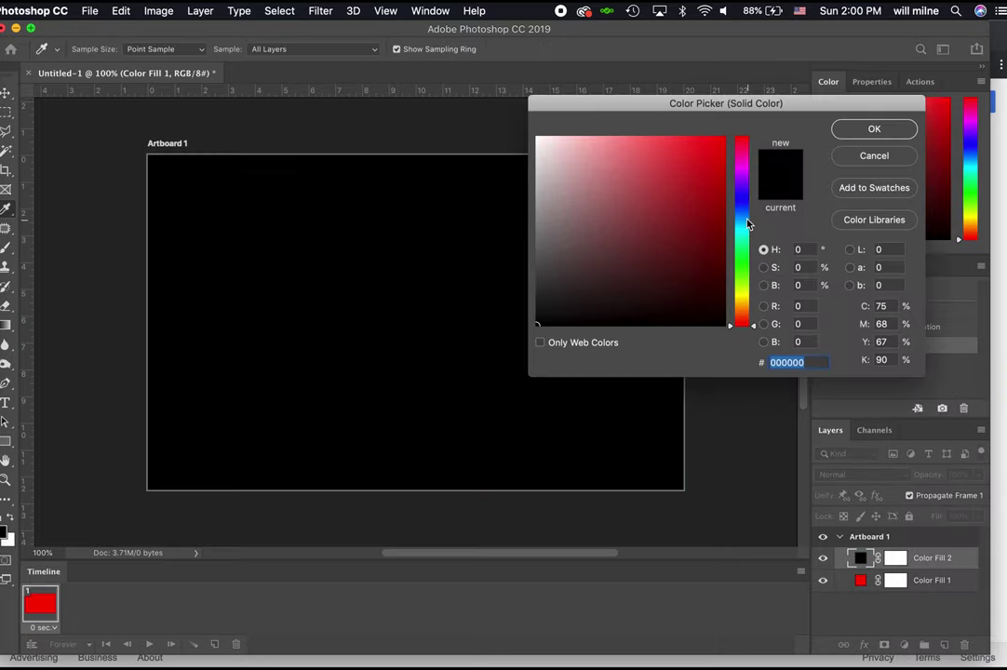
left_click_drag(748, 224, 747, 212)
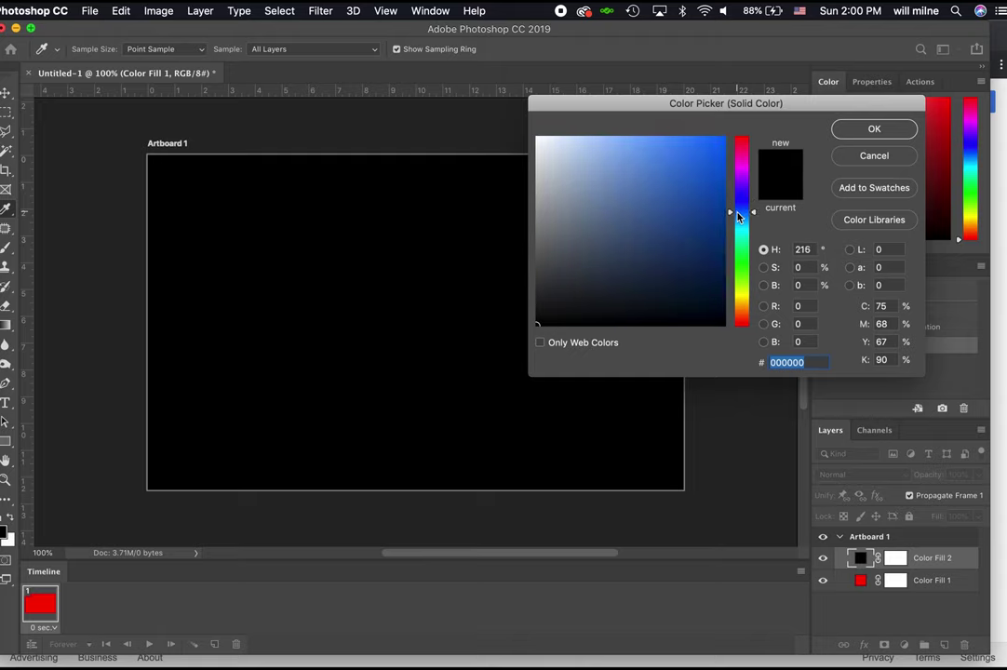
left_click(724, 166)
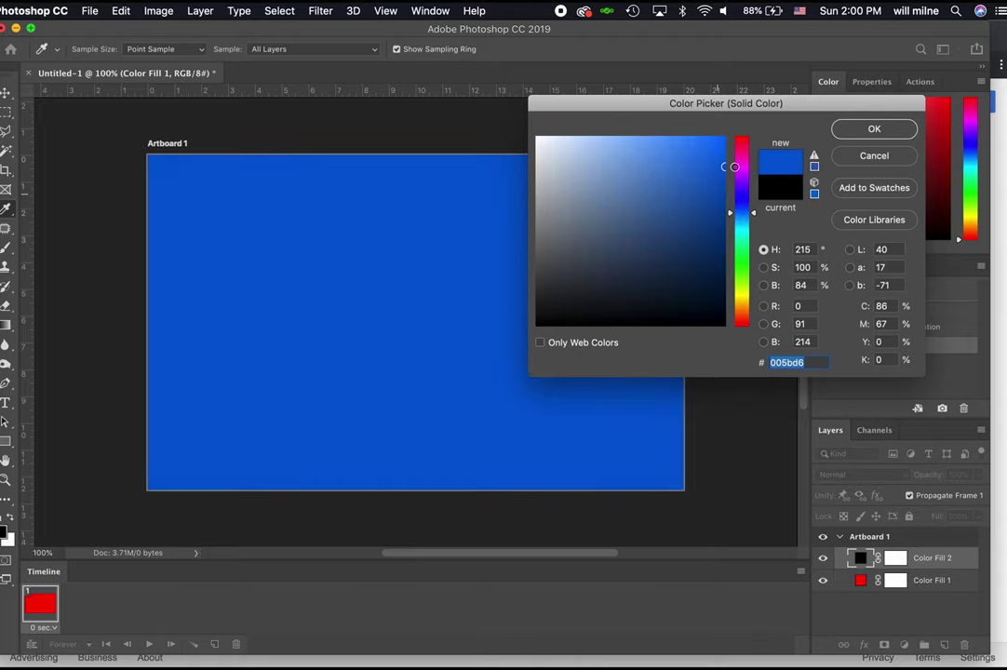
left_click(873, 132)
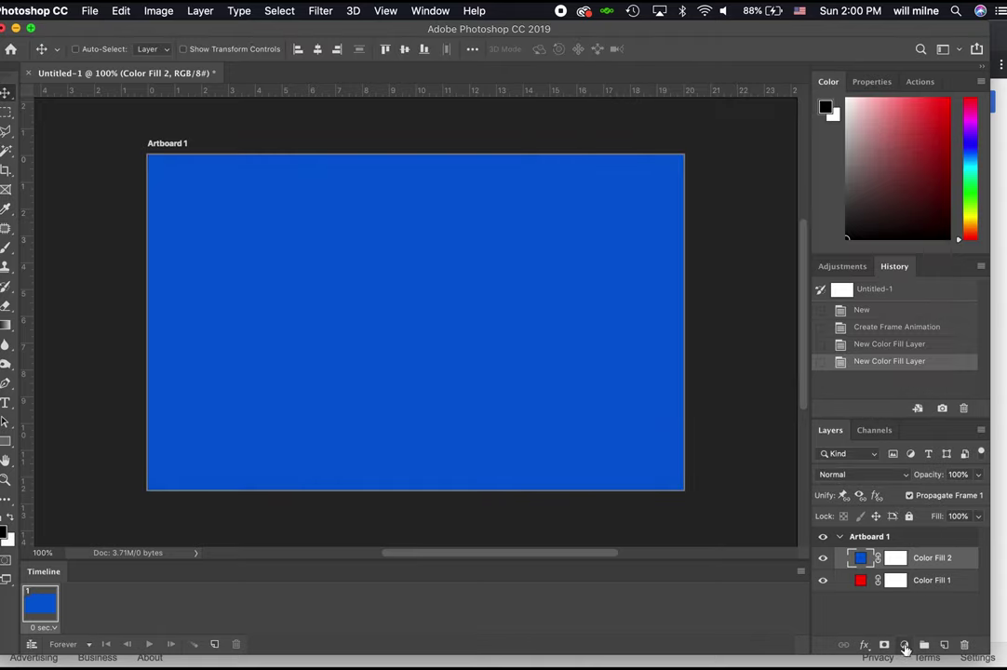
Step: Add a bright green and a yellow Solid Color fill layer on top
left_click(905, 644)
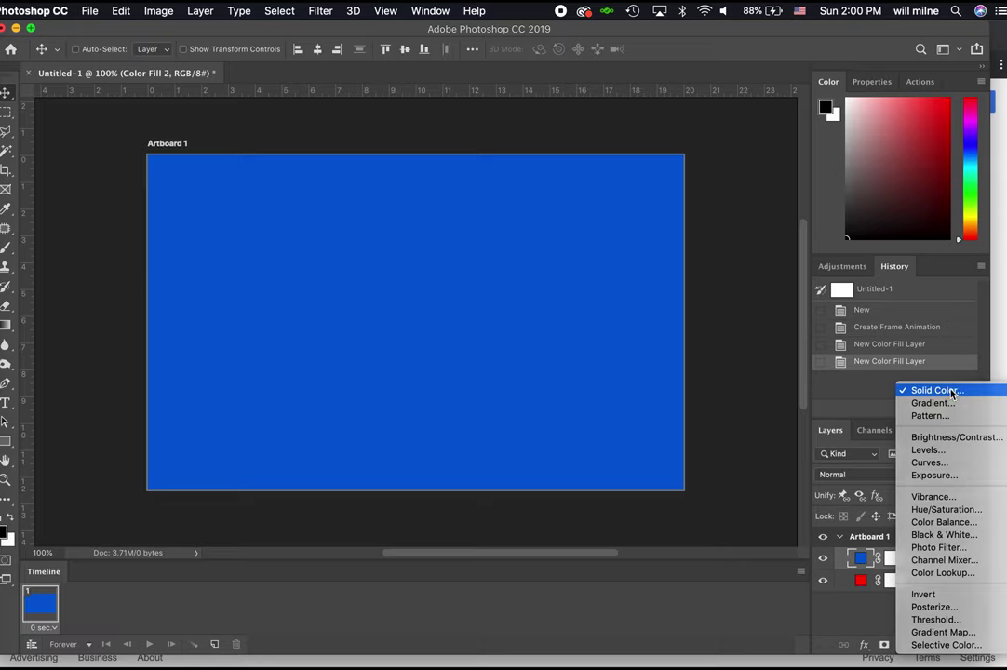
left_click(951, 392)
left_click(742, 259)
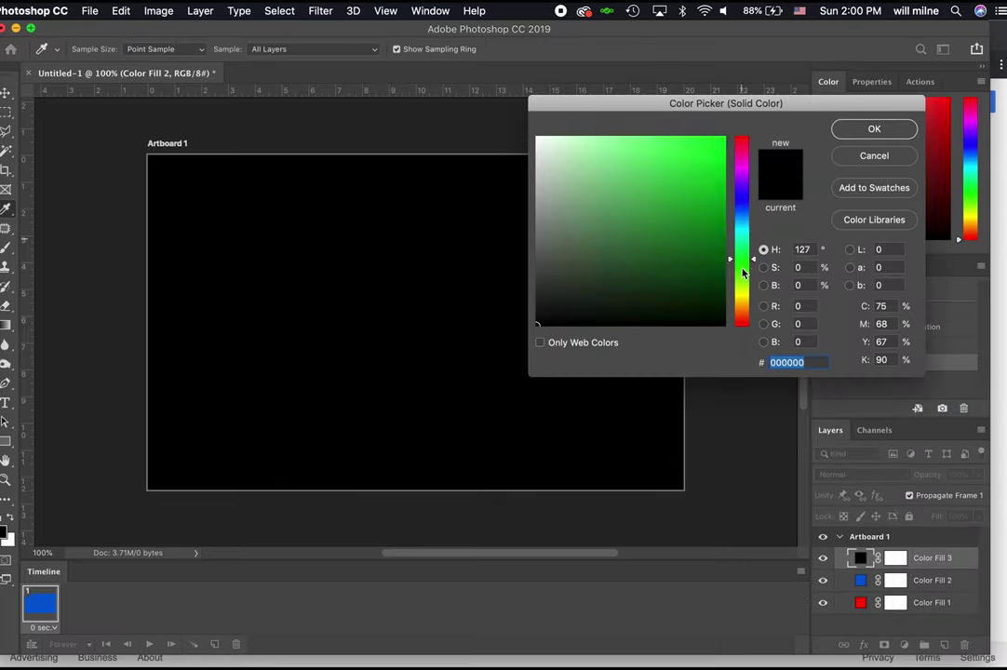
left_click(741, 269)
left_click(724, 138)
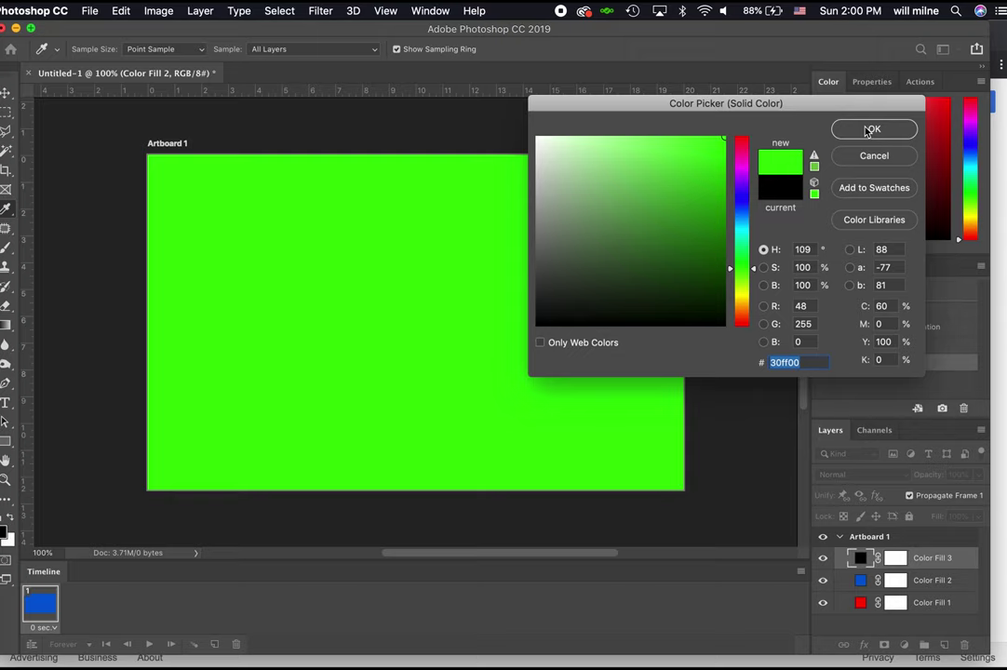
left_click(870, 130)
left_click(904, 644)
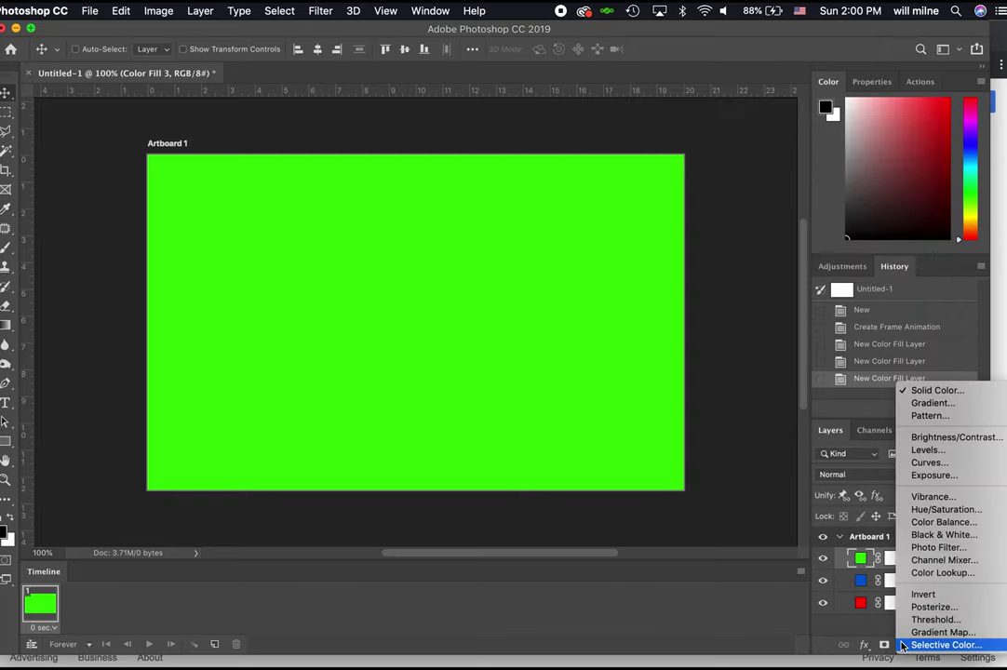
left_click(945, 392)
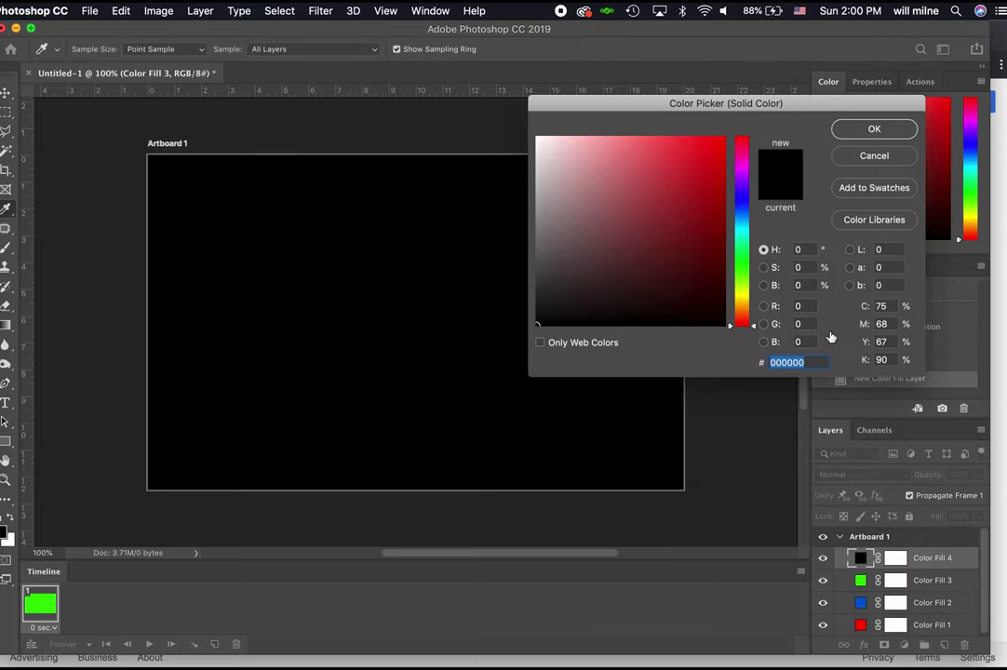
left_click(741, 296)
left_click(703, 156)
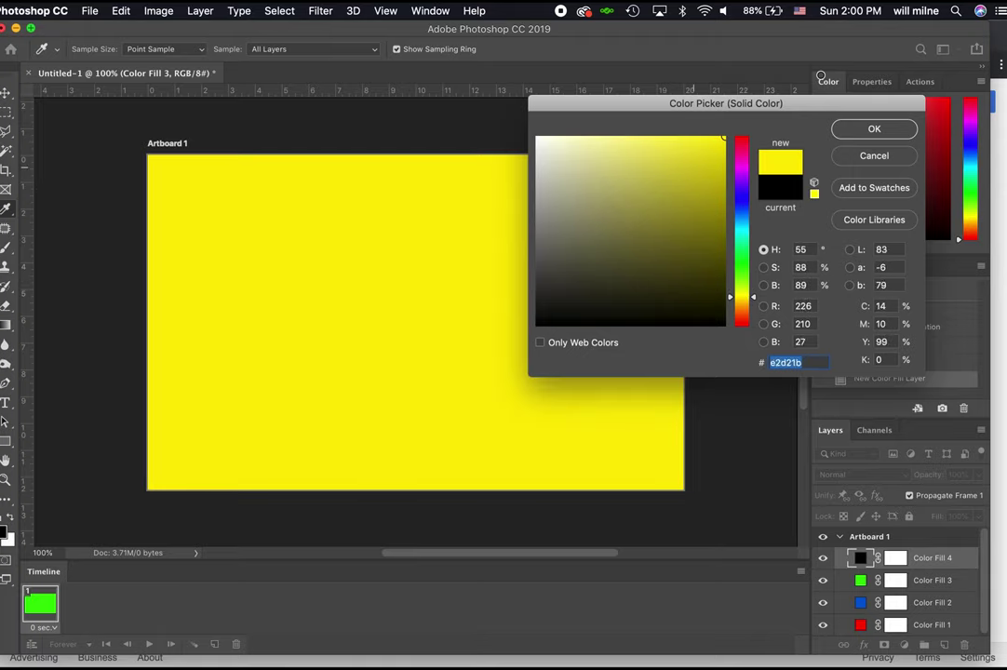
left_click(852, 131)
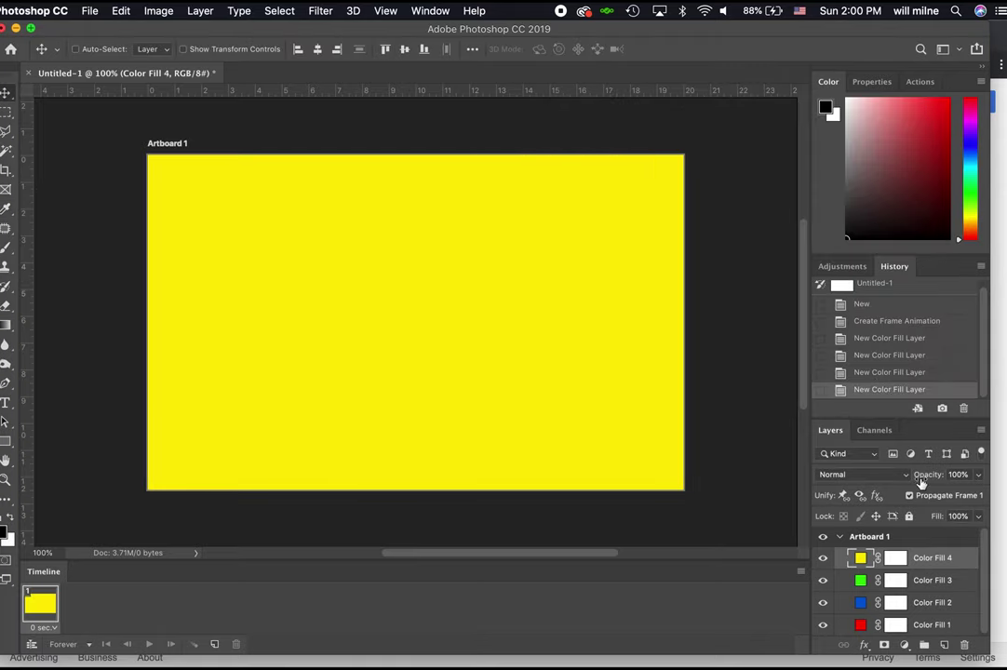
Step: Duplicate the first frame until there are four frames, then select frame 1
left_click(214, 645)
left_click(214, 645)
left_click(214, 645)
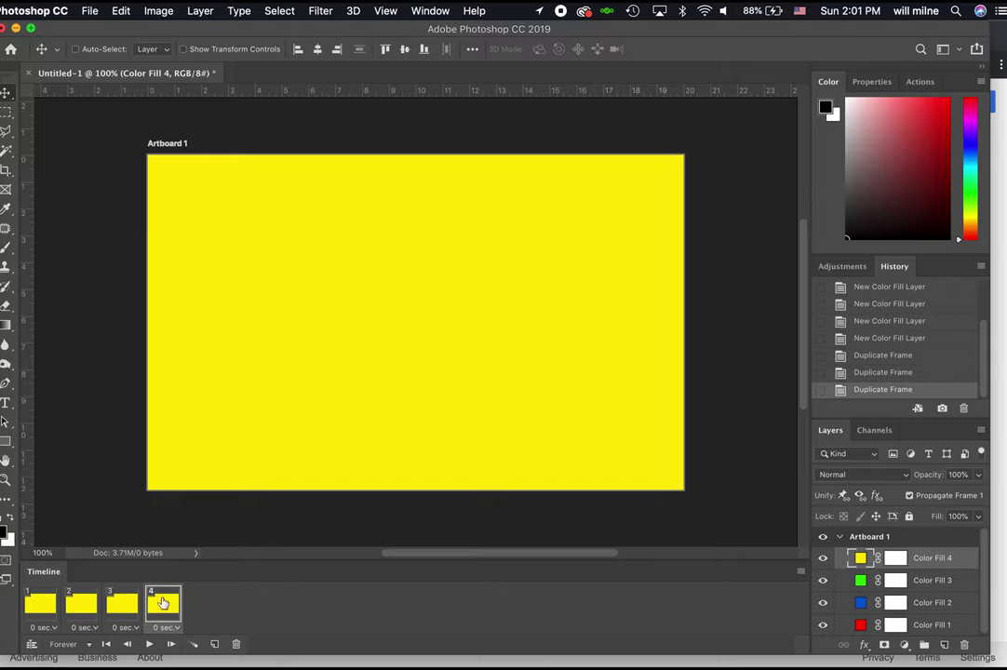
left_click(42, 610)
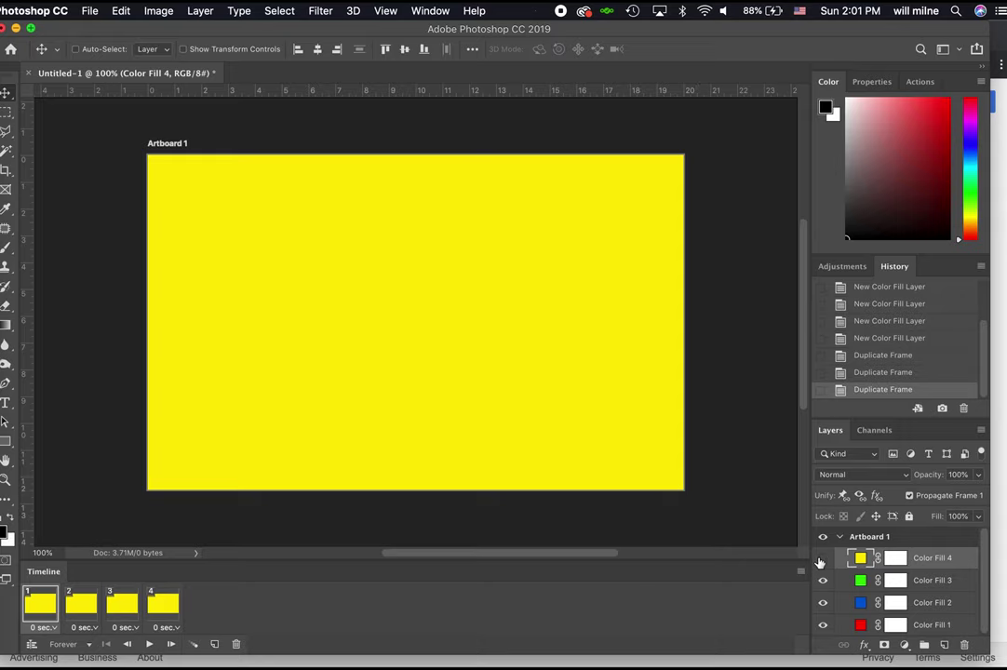
Step: Set fill layer visibility so frames 1–4 show red, blue, green and yellow
left_click_drag(823, 558, 820, 606)
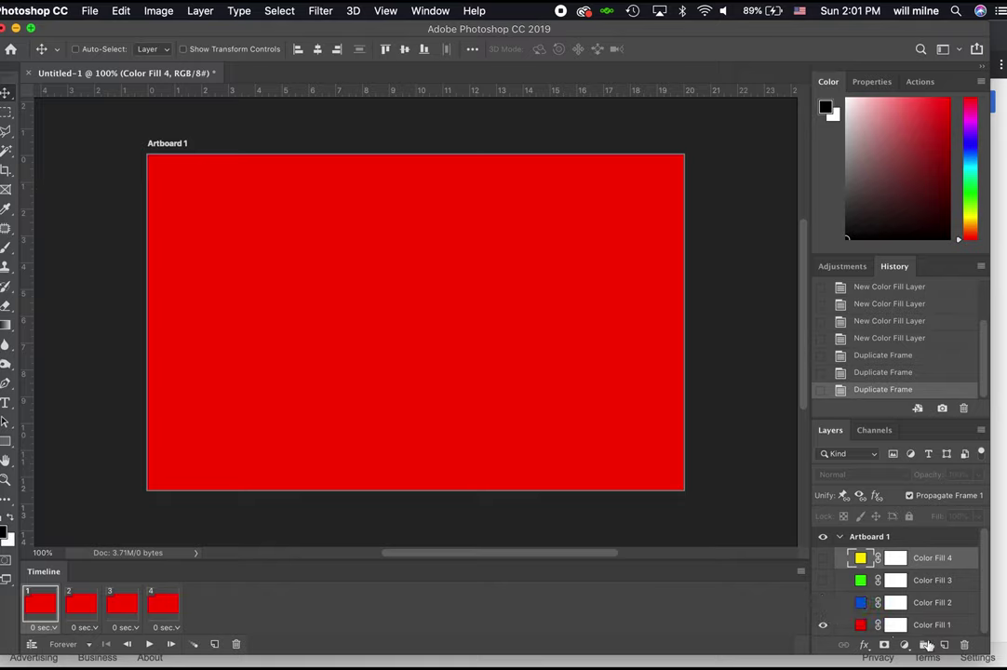
left_click(80, 605)
left_click(822, 603)
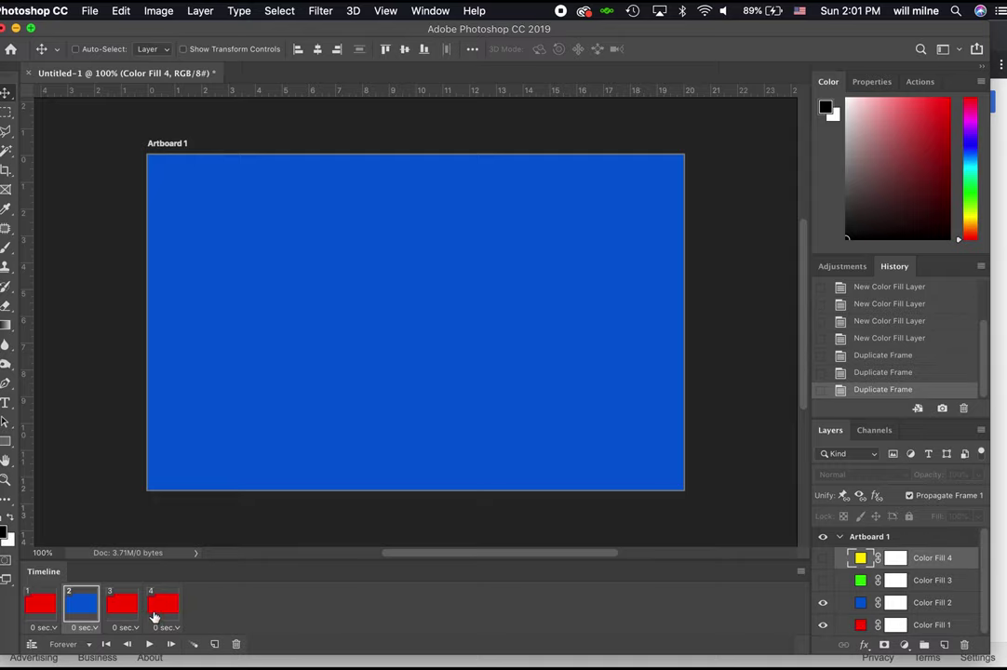
left_click(125, 605)
left_click(823, 580)
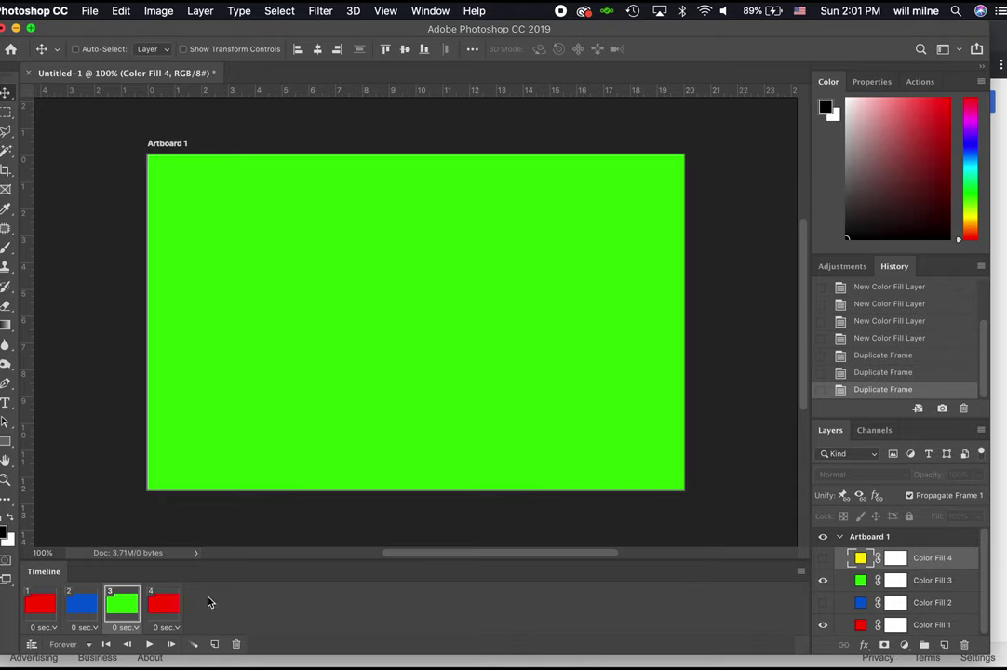
left_click(162, 605)
left_click(822, 558)
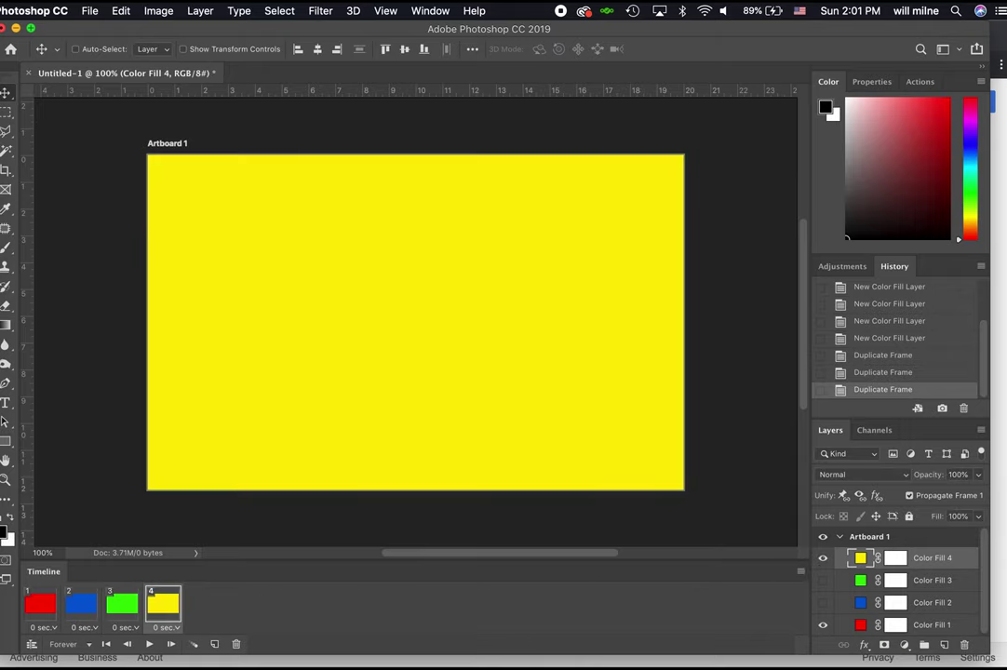
left_click(42, 627)
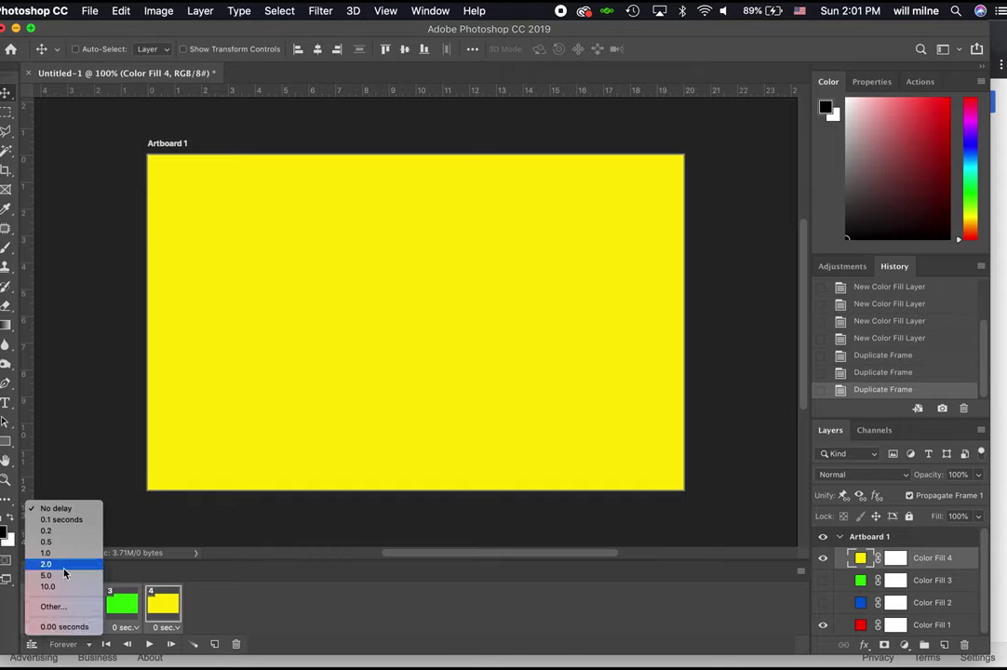
Step: Set every frame's delay to 0.5 seconds
left_click(46, 530)
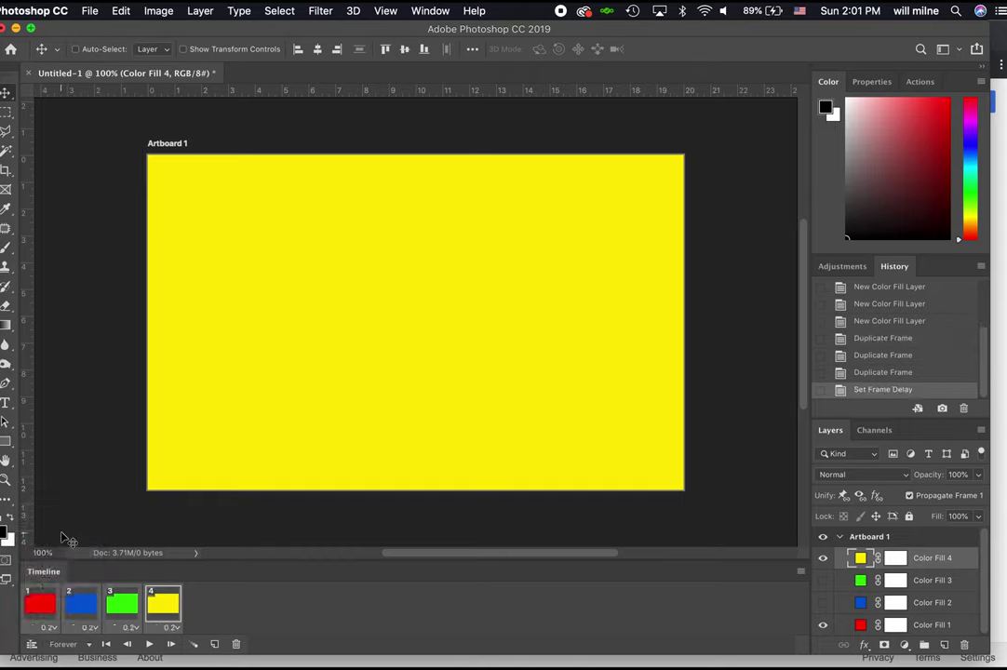
left_click(48, 627)
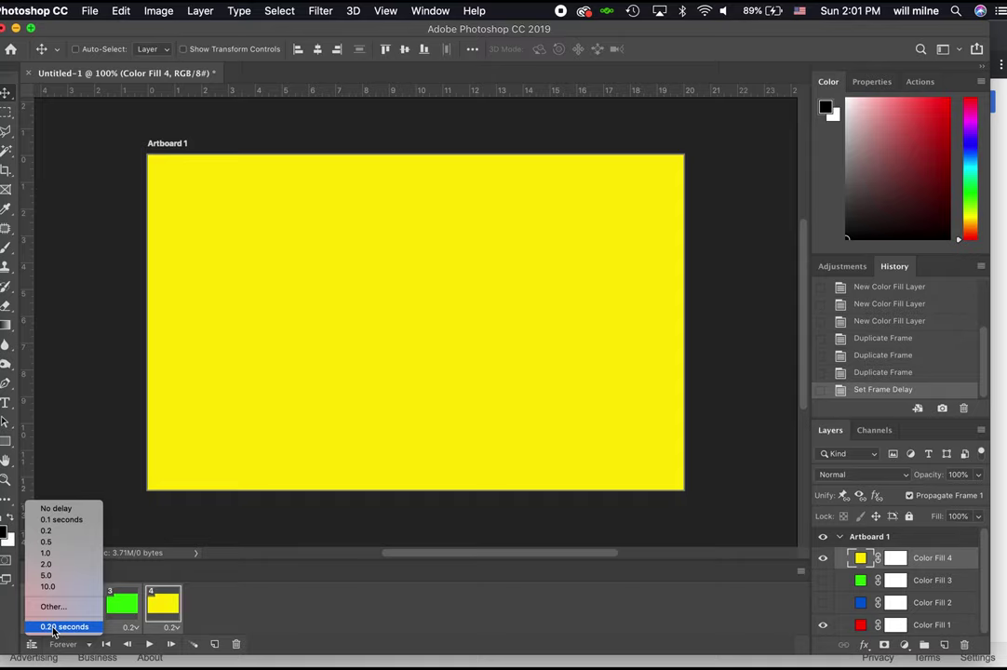
left_click(70, 541)
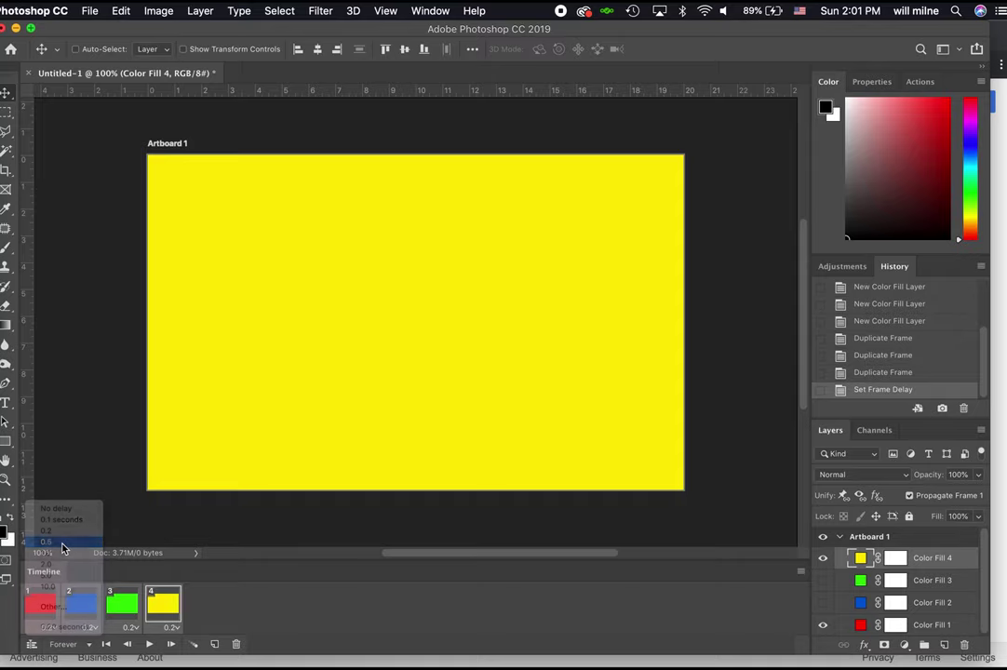
Step: Step through frames 1–3, then play and stop the animation preview
left_click(40, 603)
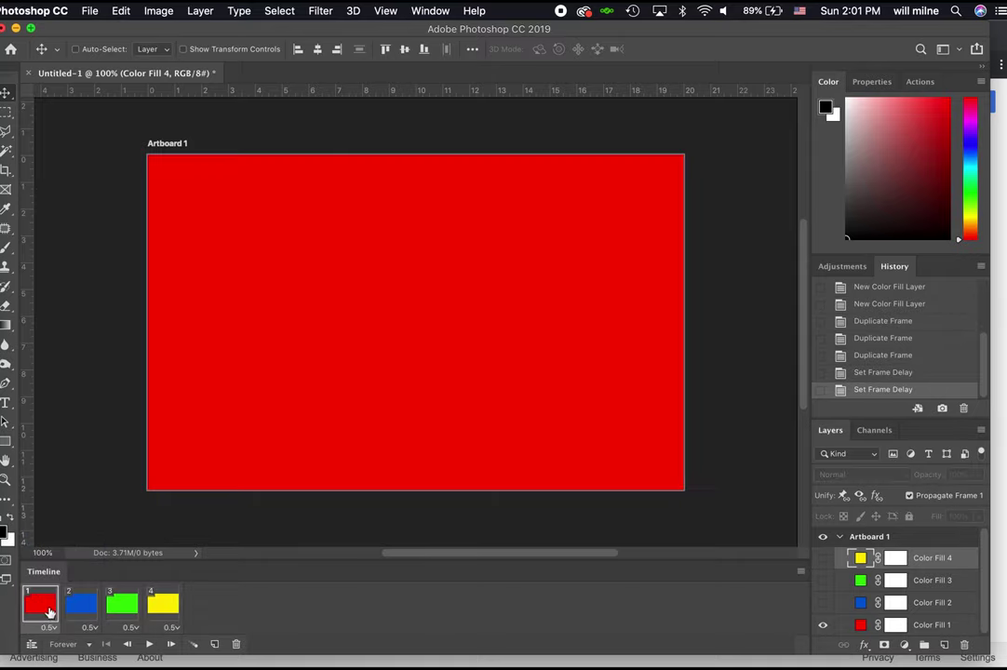
left_click(80, 603)
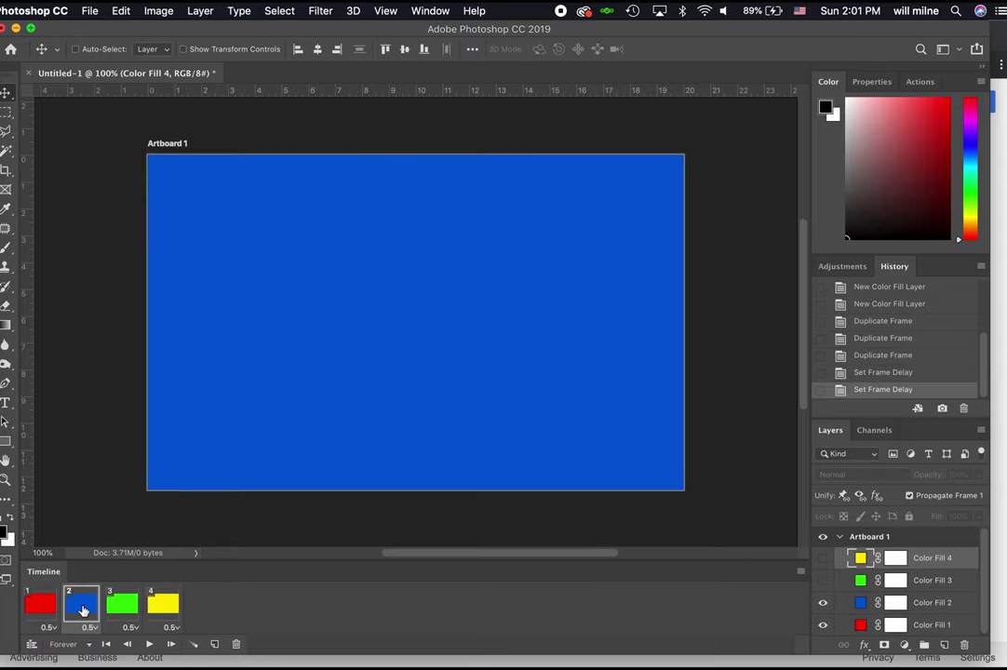
left_click(110, 606)
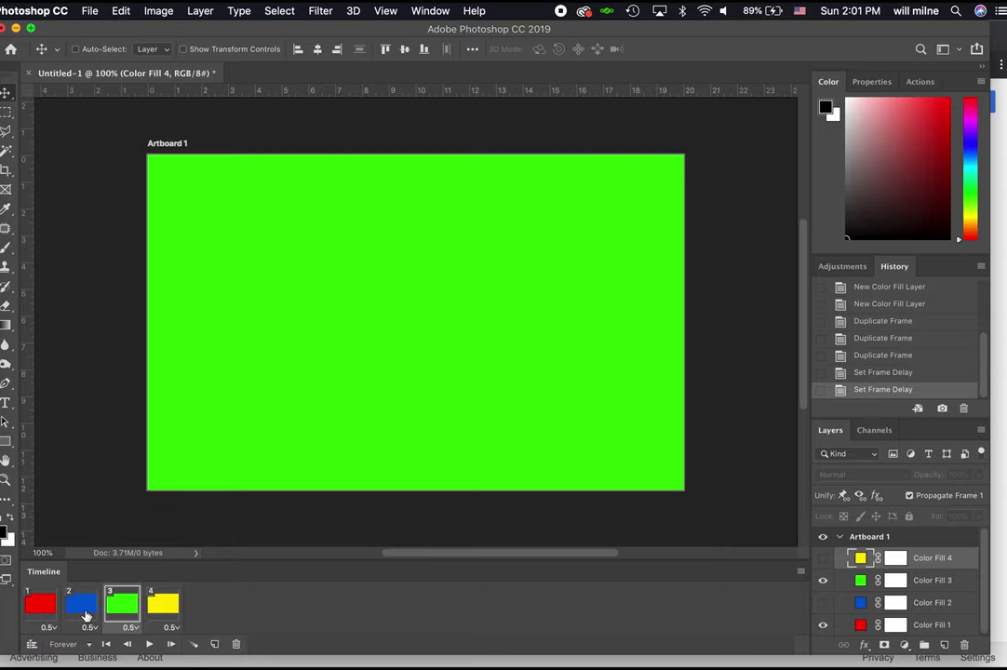
left_click(40, 607)
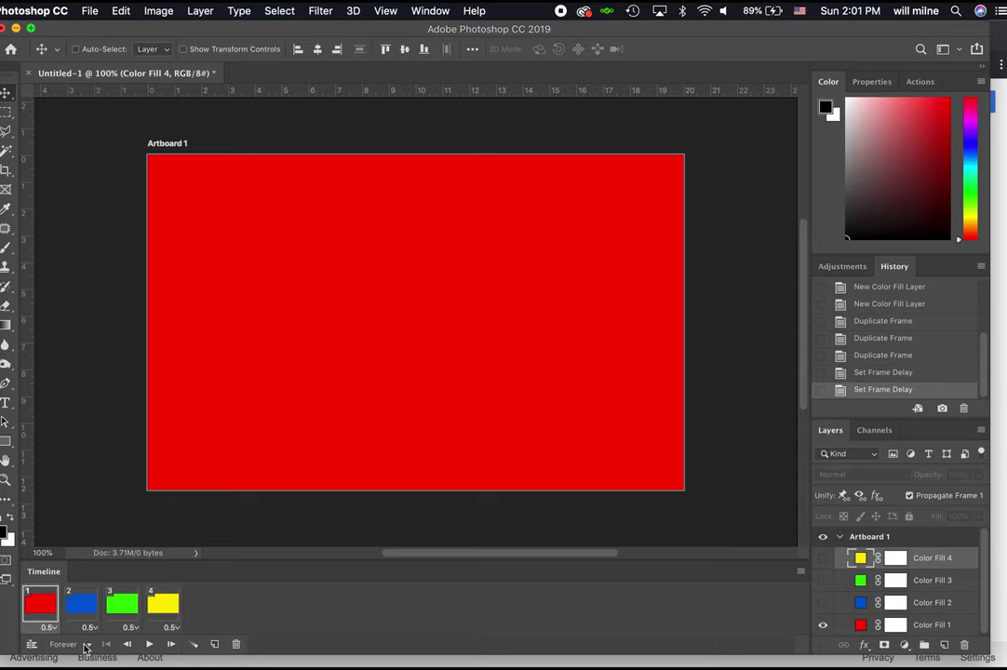
left_click(146, 645)
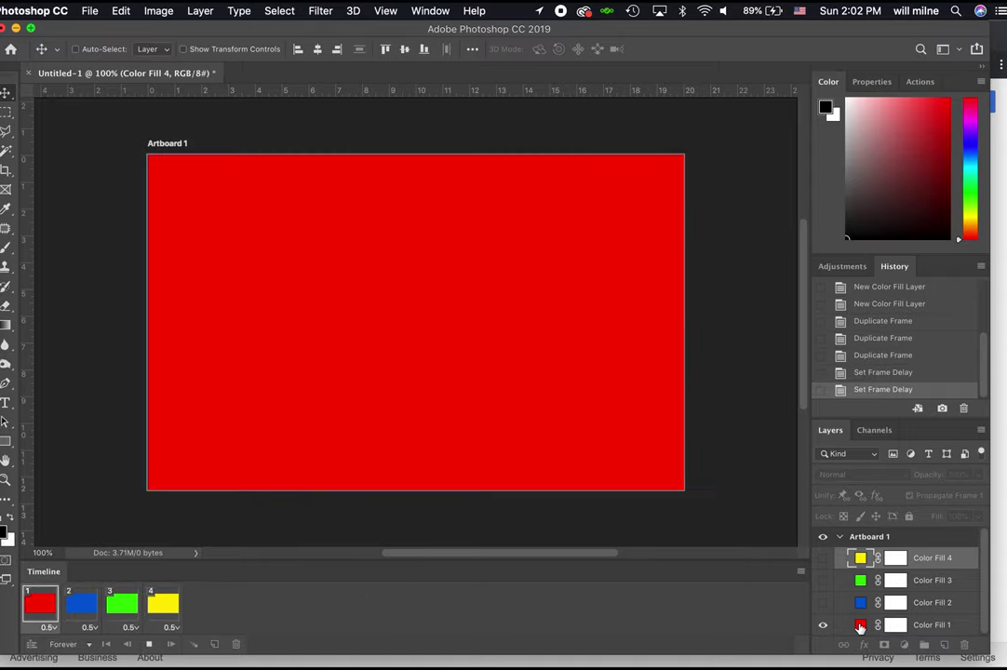
left_click(149, 645)
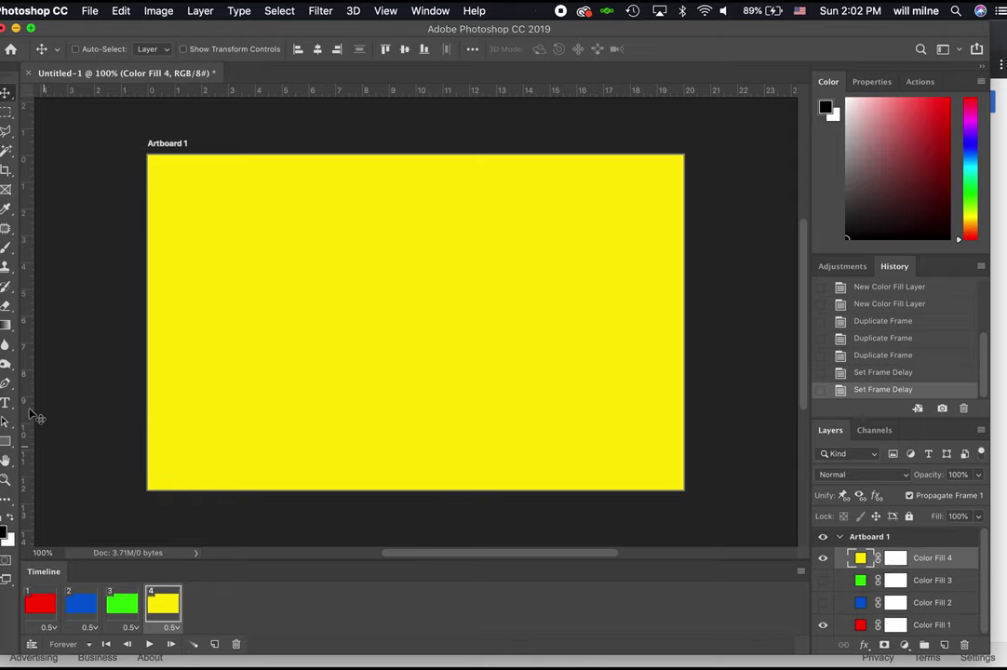
left_click(5, 403)
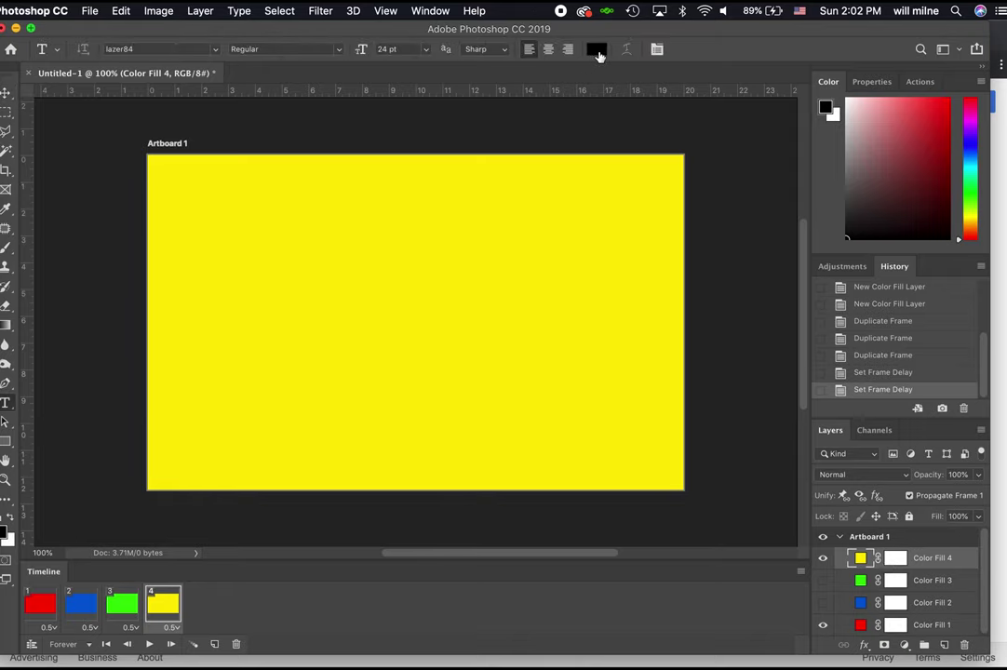
Step: Add a white (#ffffff) 72 pt text layer reading YELLOW on the artboard
left_click(597, 49)
type("ffffff")
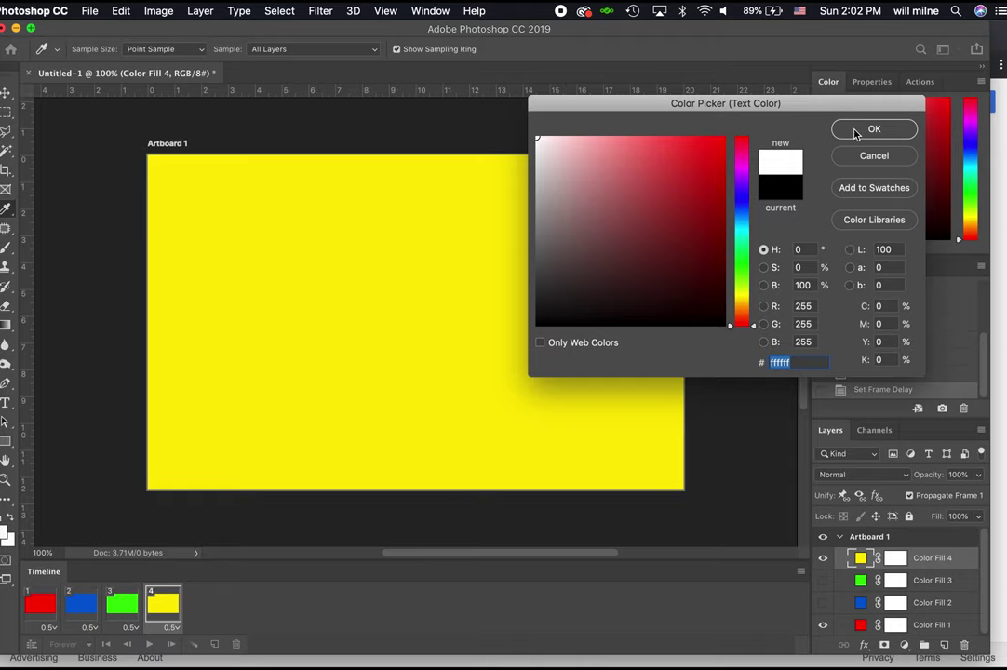
left_click(872, 129)
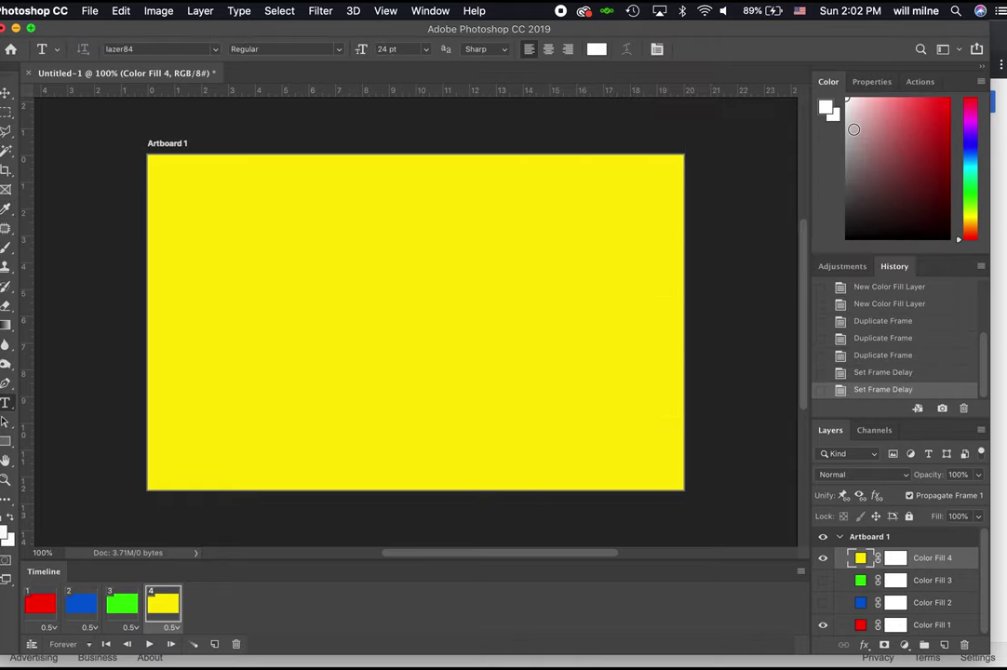
left_click(310, 318)
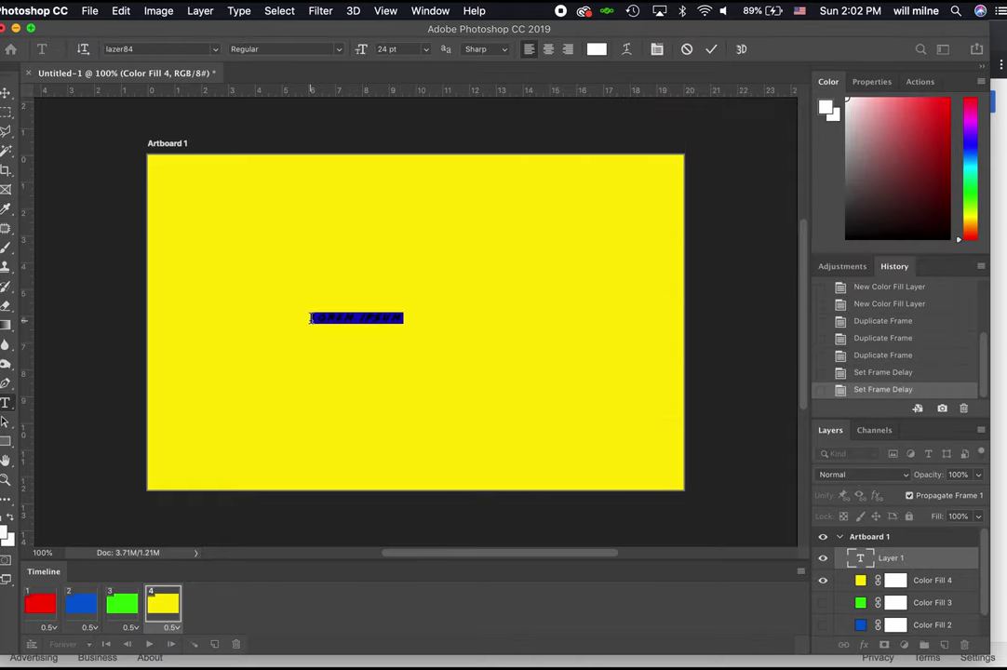
type("YELLOW")
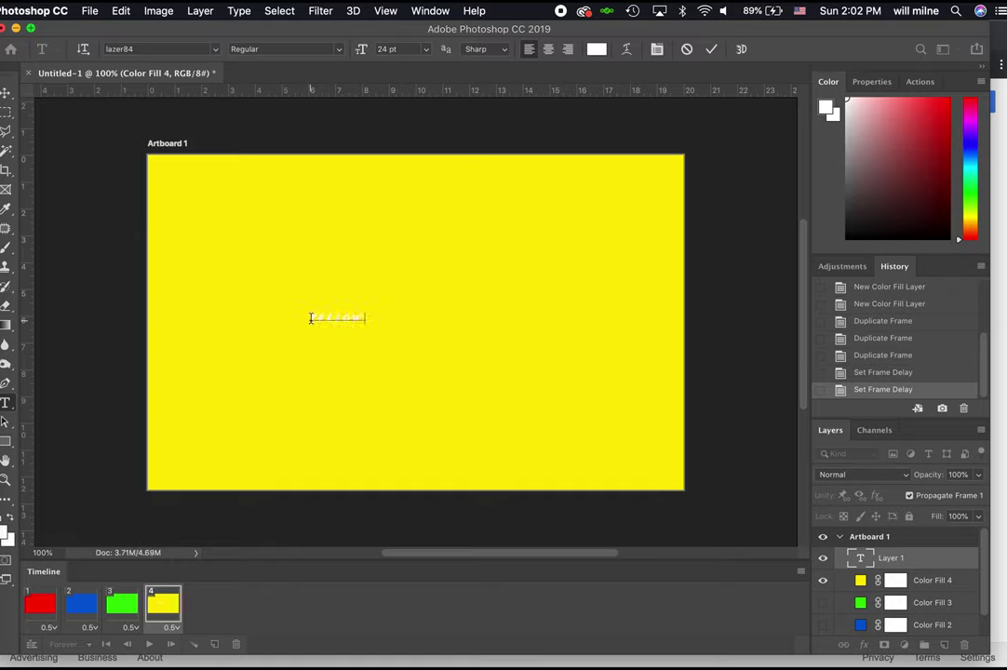
left_click(425, 48)
left_click(397, 237)
key("super+a")
left_click(425, 48)
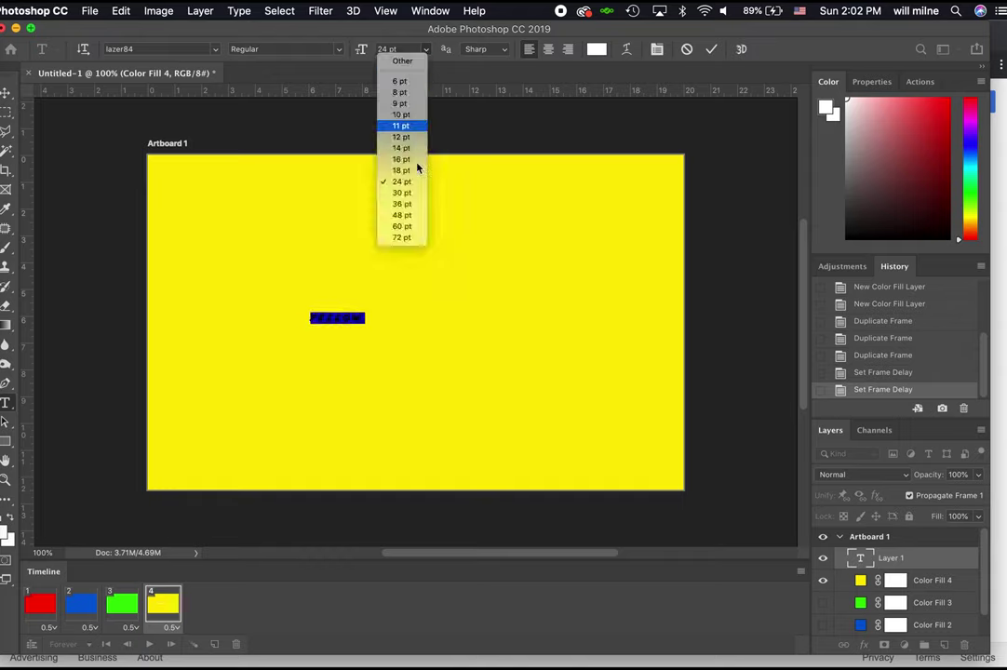
left_click(411, 238)
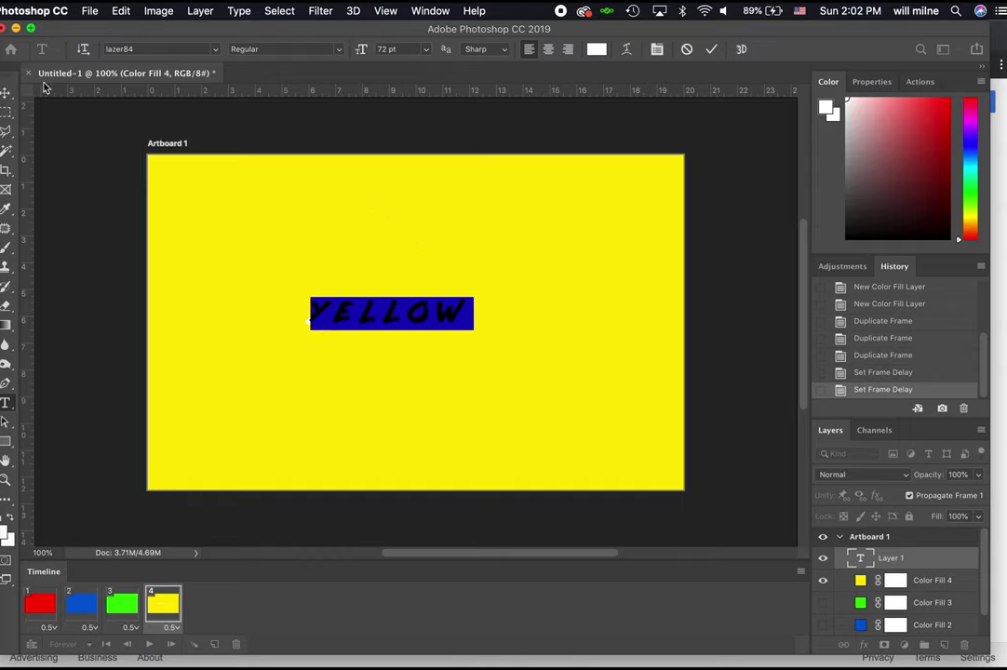
Step: Centre the YELLOW text horizontally and vertically on the artboard
left_click(6, 92)
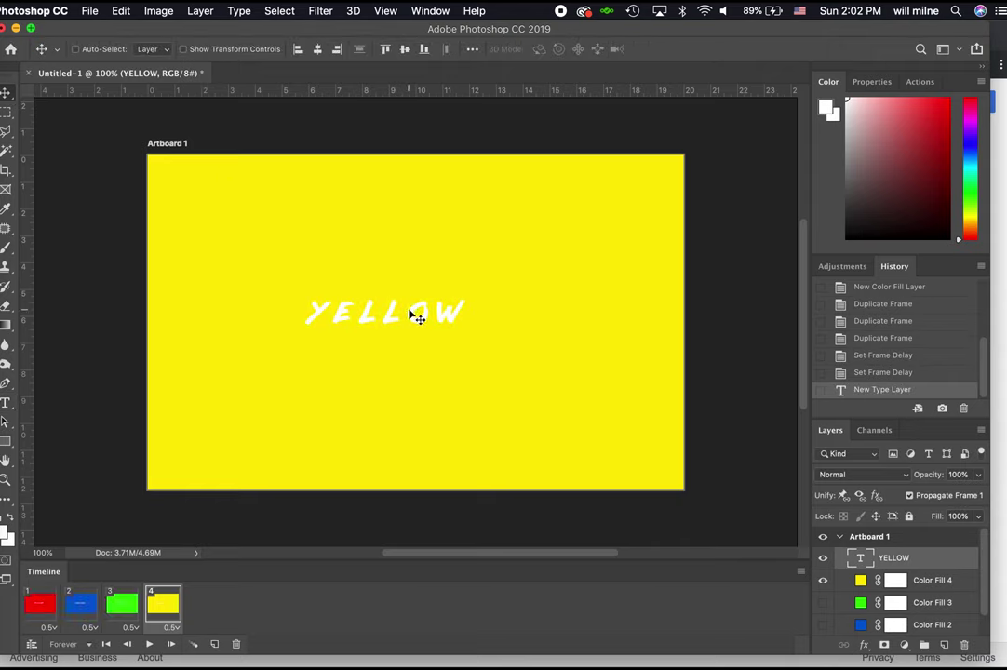
mouse_move(417, 317)
left_mouse_down()
mouse_move(475, 335)
mouse_move(429, 300)
mouse_move(429, 329)
left_mouse_up()
left_click(317, 49)
left_click(404, 48)
Step: Add a new layer at the bottom of the stack, filled with white
scroll(943, 640, "down", 1)
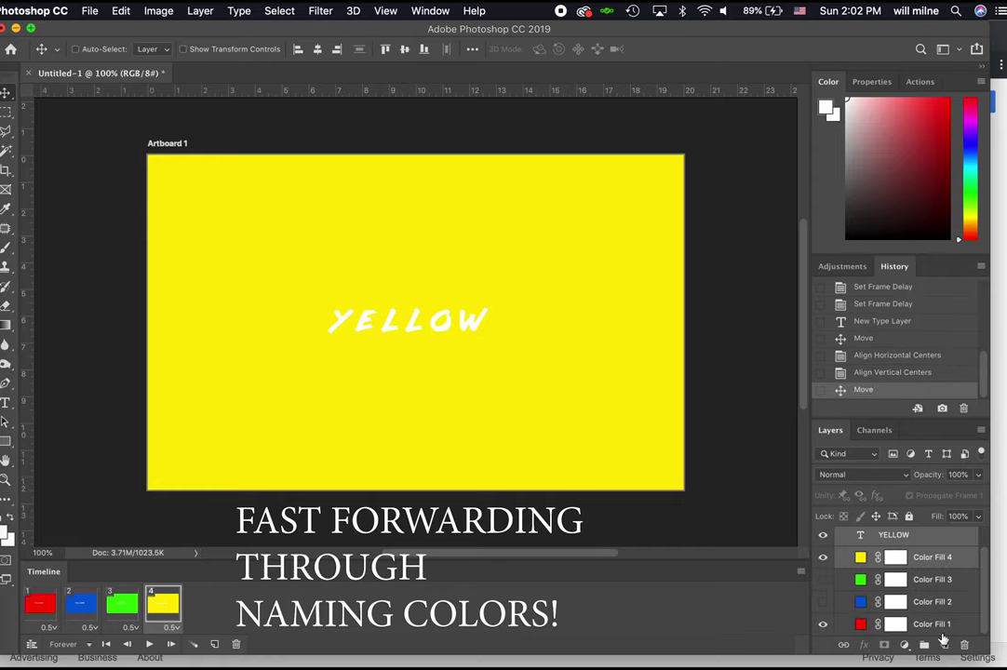
left_click(942, 644)
key("ctrl+shift+bracketleft")
key("shift+F5")
left_click(140, 376)
left_click(129, 497)
left_click(216, 378)
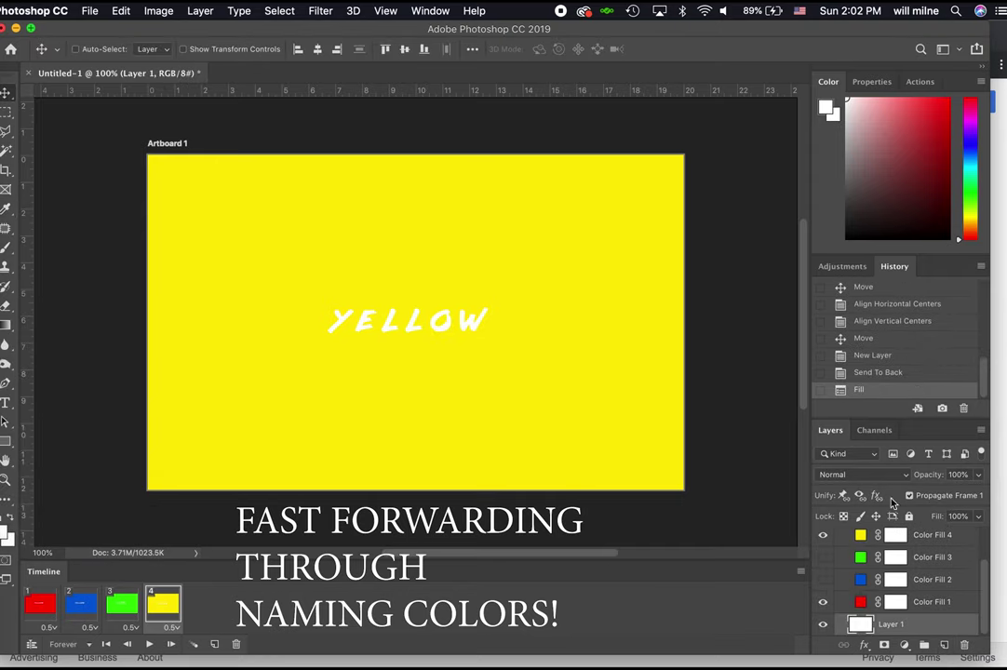
Step: Duplicate the YELLOW text layer and retype the copy as RED
left_click(780, 537)
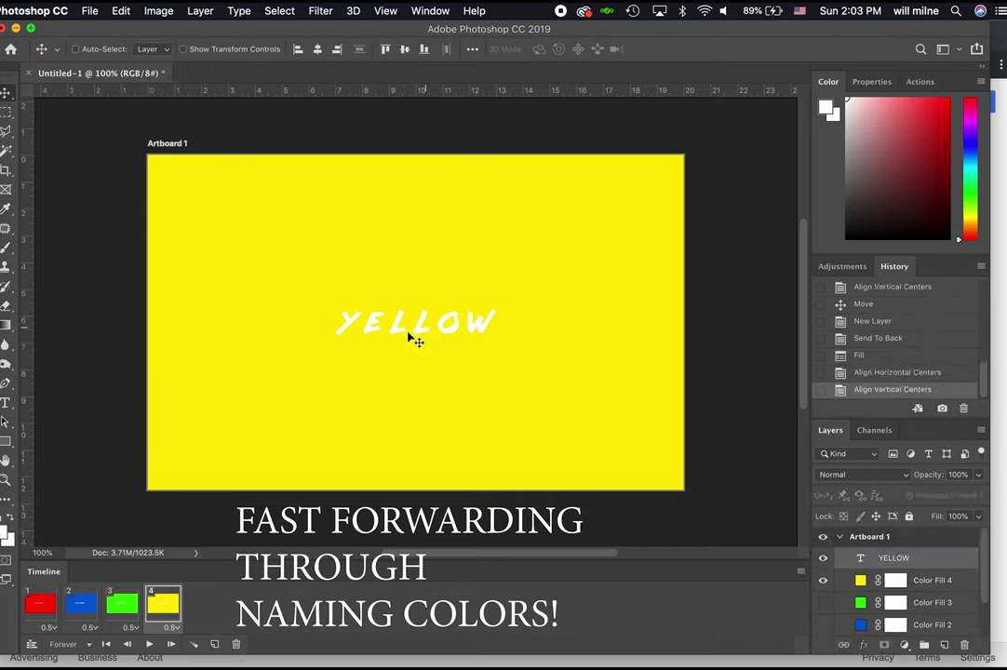
key("ctrl+j")
key("t")
type("RED")
left_click_drag(337, 325, 470, 322)
key("Escape")
Step: Duplicate the RED layer into a BLUE text layer placed back at the artboard centre
key("v")
key("ctrl+j")
type("tBLUE")
key("Escape")
key("v")
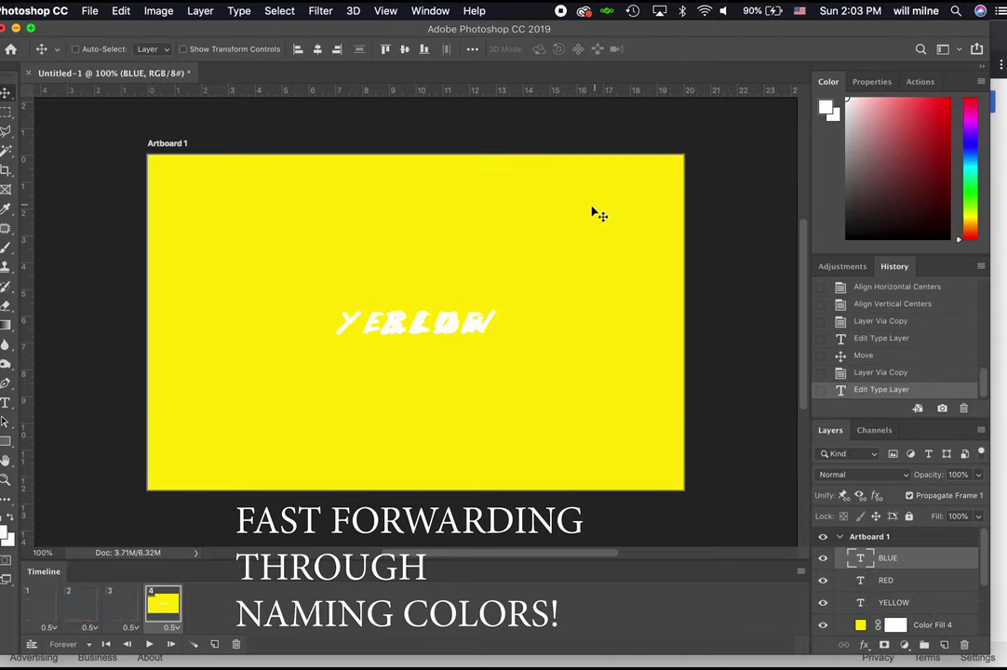
left_click_drag(599, 215, 398, 330)
Step: Duplicate BLUE into a GREEN text layer centred horizontally and vertically on the artboard
key("ctrl+j")
key("t")
double_click(421, 321)
type("GREEN")
key("Escape")
key("v")
scroll(905, 631, "down", 3)
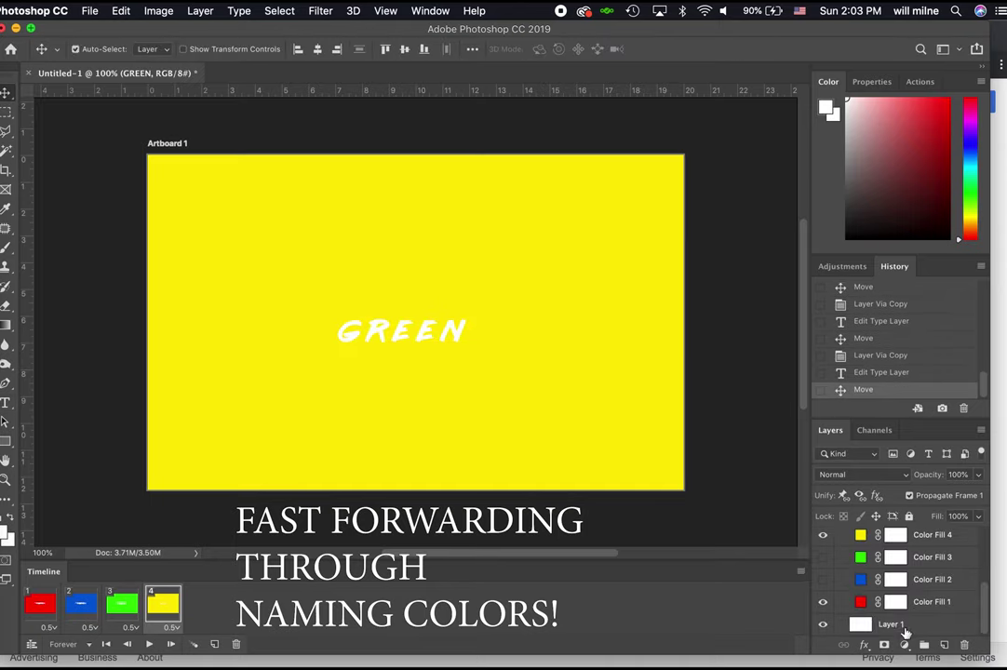
scroll(904, 631, "up", 5)
left_click(318, 49)
left_click(403, 48)
left_click(31, 612)
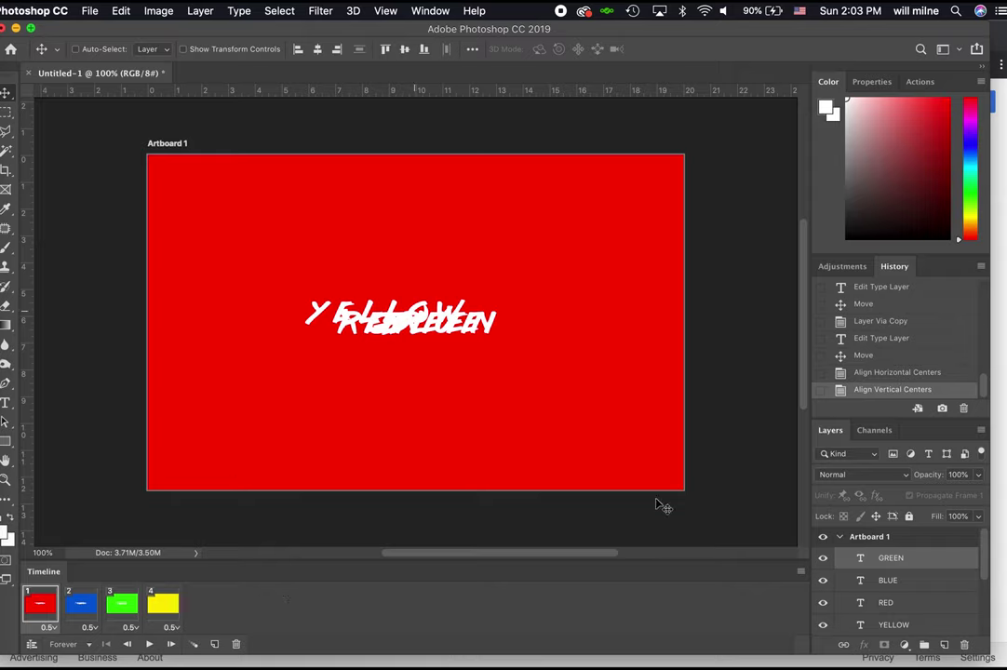
Step: On frame 1, hide GREEN, BLUE and YELLOW, and centre the RED text on the artboard
left_click(823, 558)
left_click(823, 580)
left_click(822, 625)
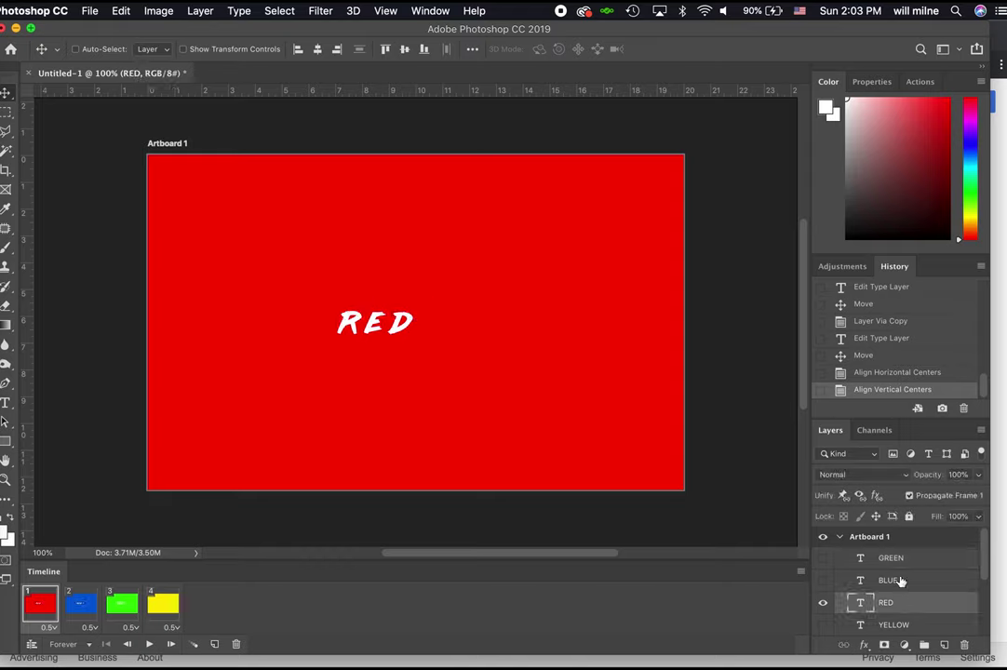
scroll(898, 595, "down", 3)
left_click(888, 624)
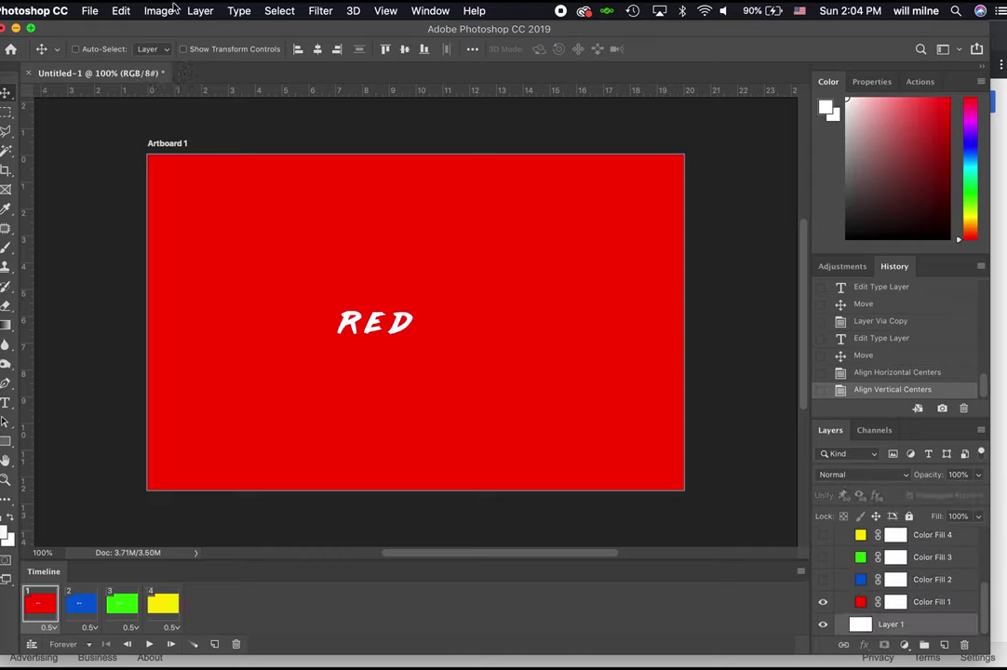
left_click(317, 48)
left_click(404, 50)
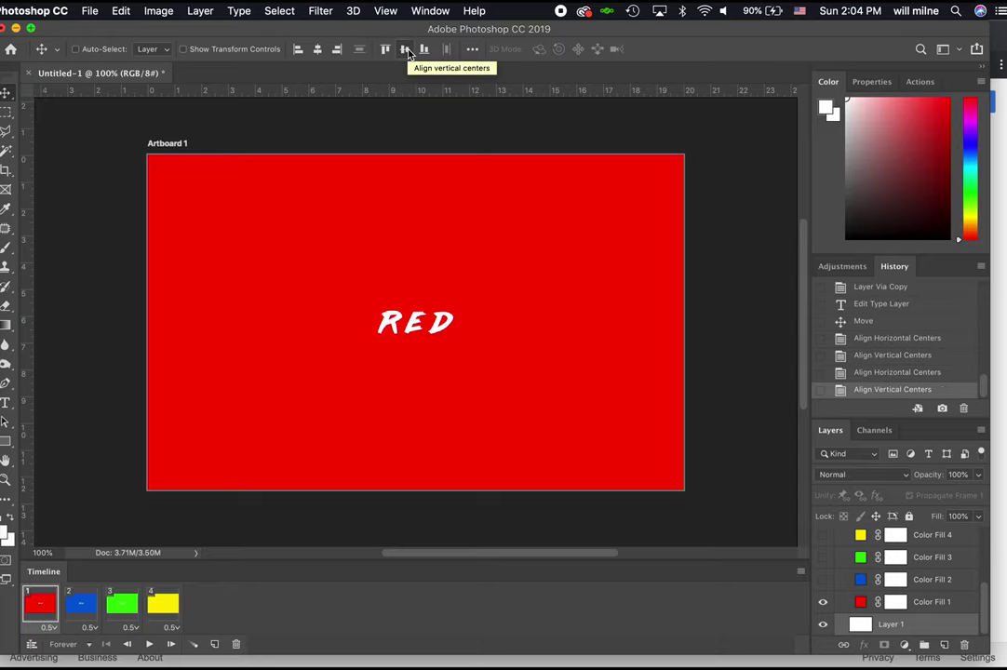
Step: Show only BLUE, GREEN and YELLOW on frames 2–4 respectively, then play the animation
left_click(78, 606)
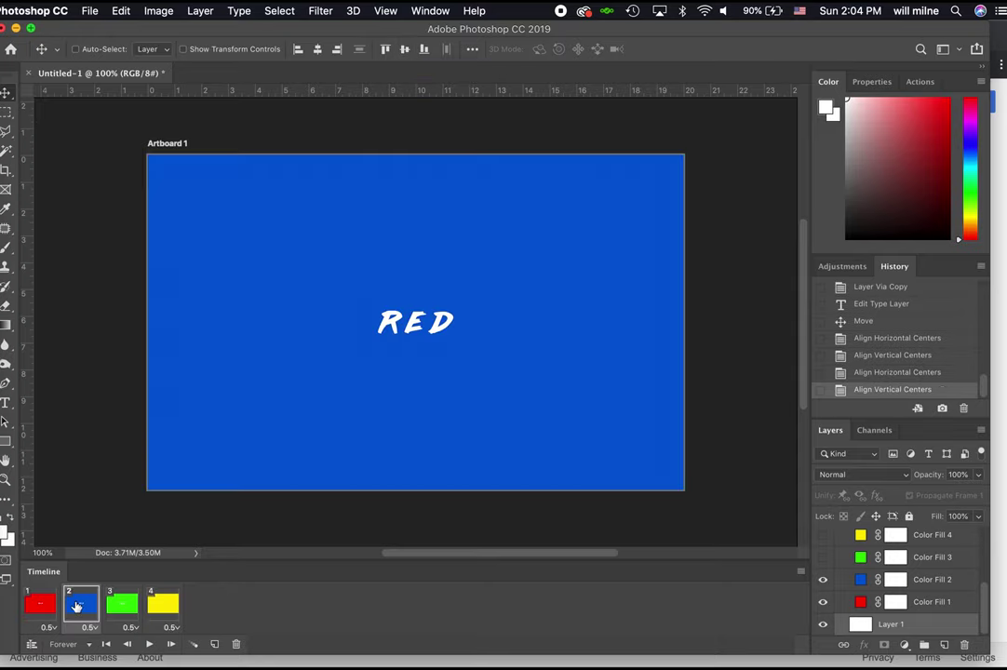
scroll(826, 583, "up", 5)
left_click(823, 602)
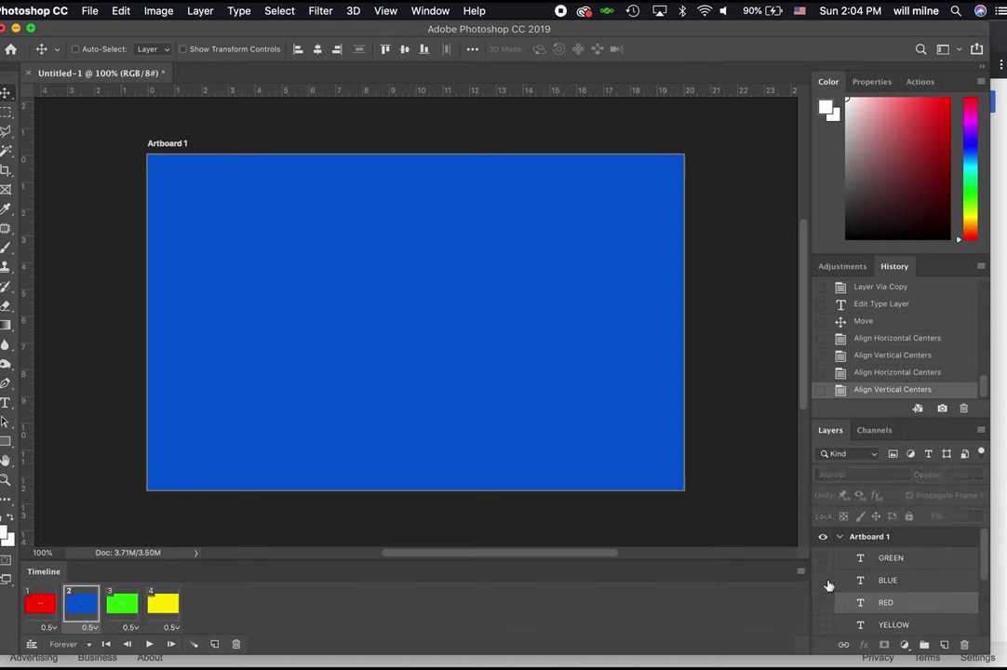
left_click(823, 580)
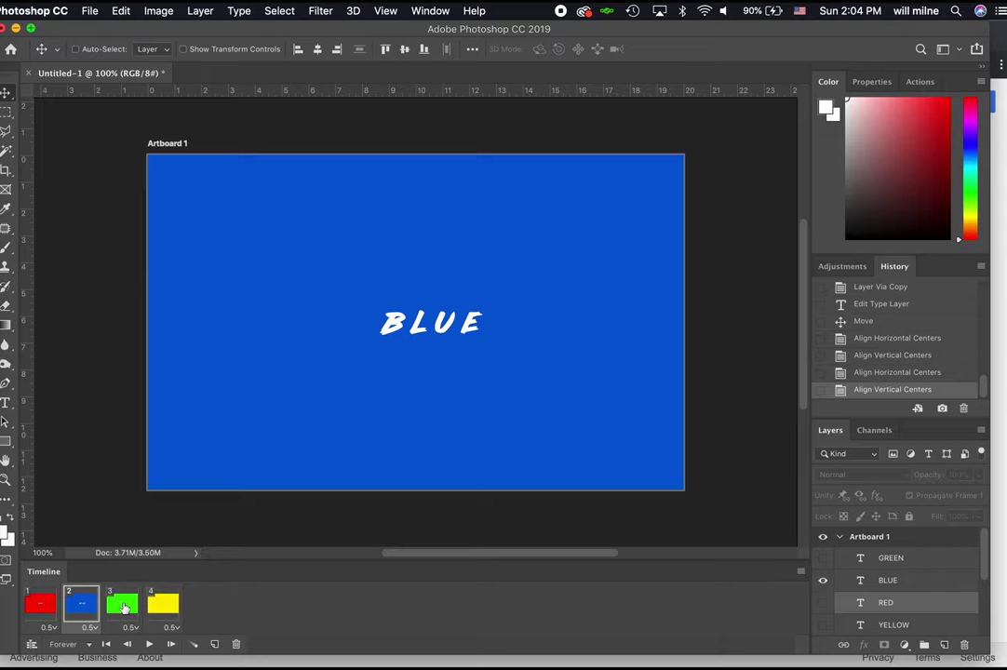
left_click(122, 605)
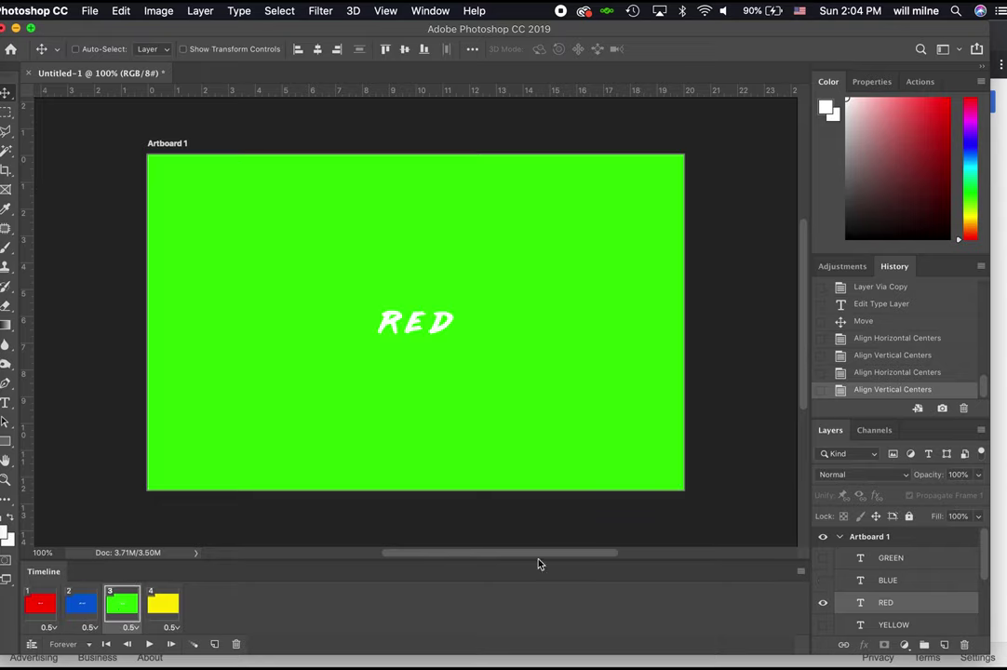
left_click(822, 602)
left_click(824, 557)
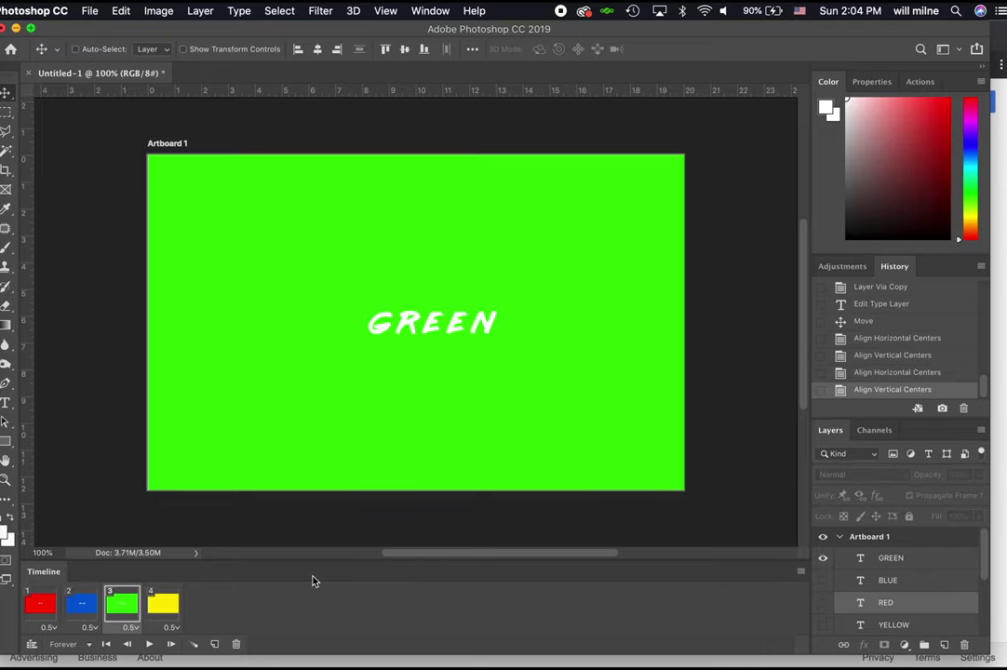
left_click(163, 605)
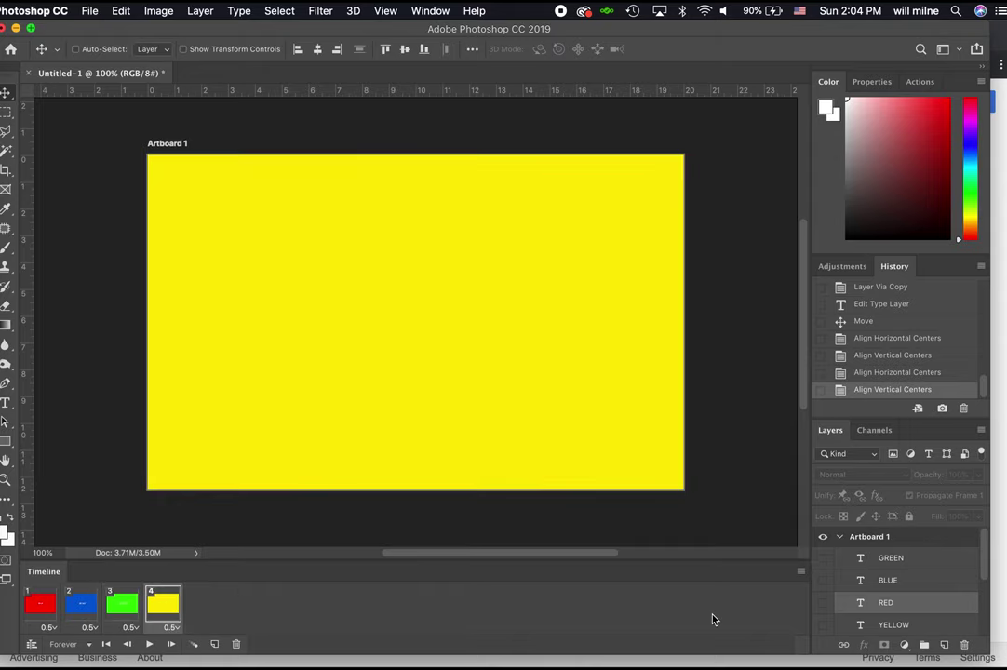
left_click(822, 625)
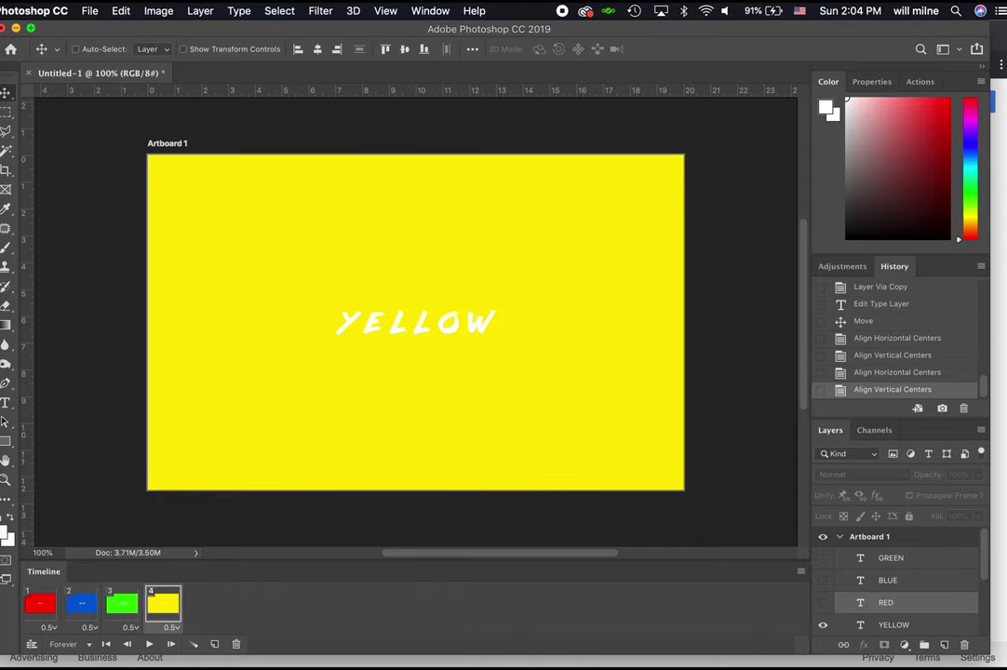
left_click(149, 644)
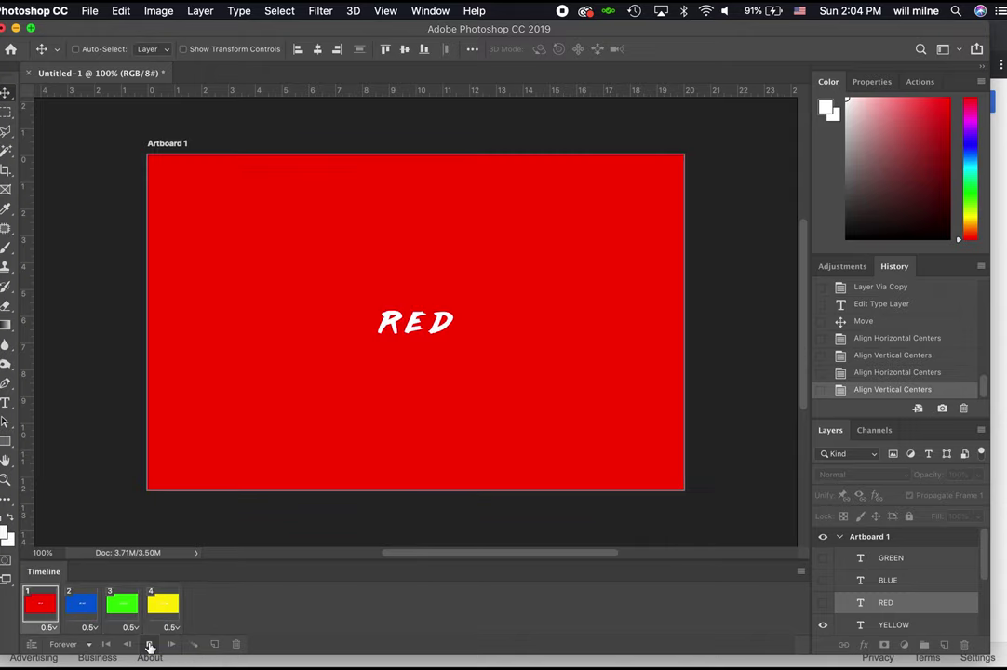
Step: Stop the animation preview and search Google Images for COLOR WHEEL
left_click(149, 644)
left_click(11, 71)
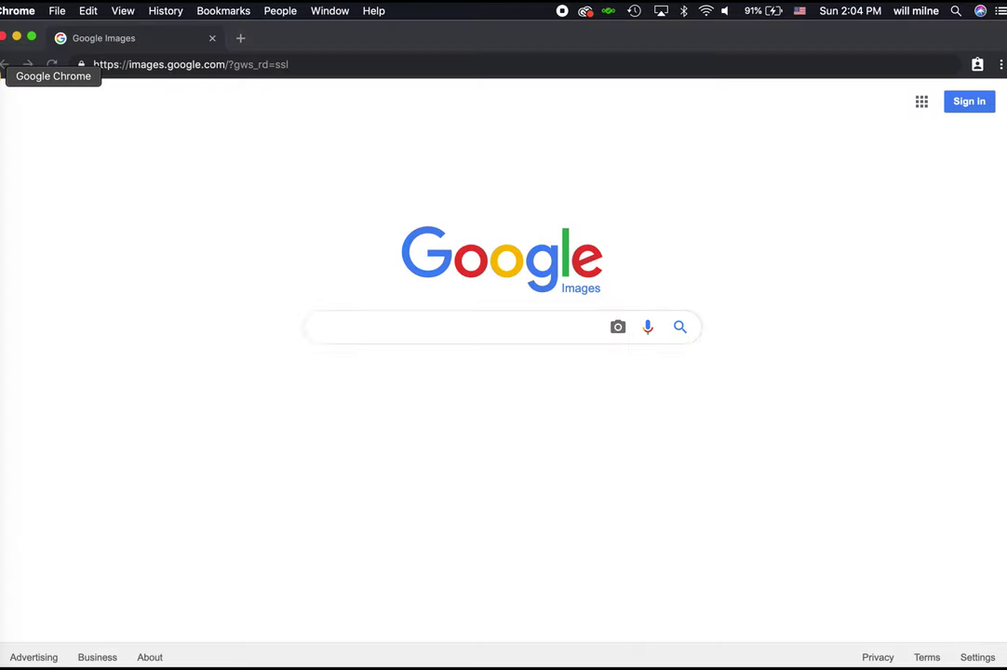
type("COLOR WHEEL")
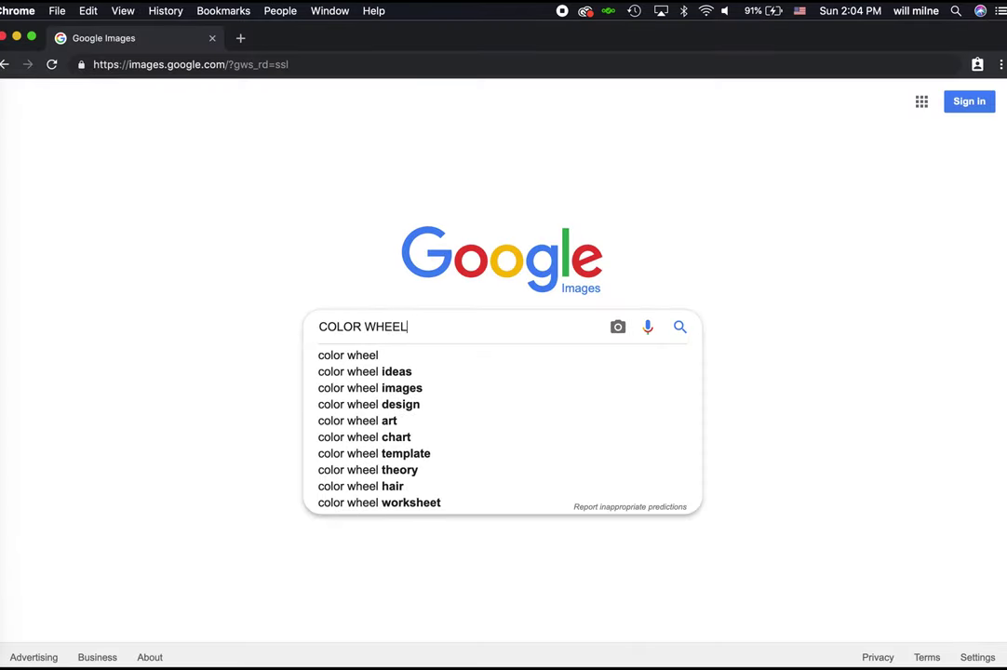
key("Return")
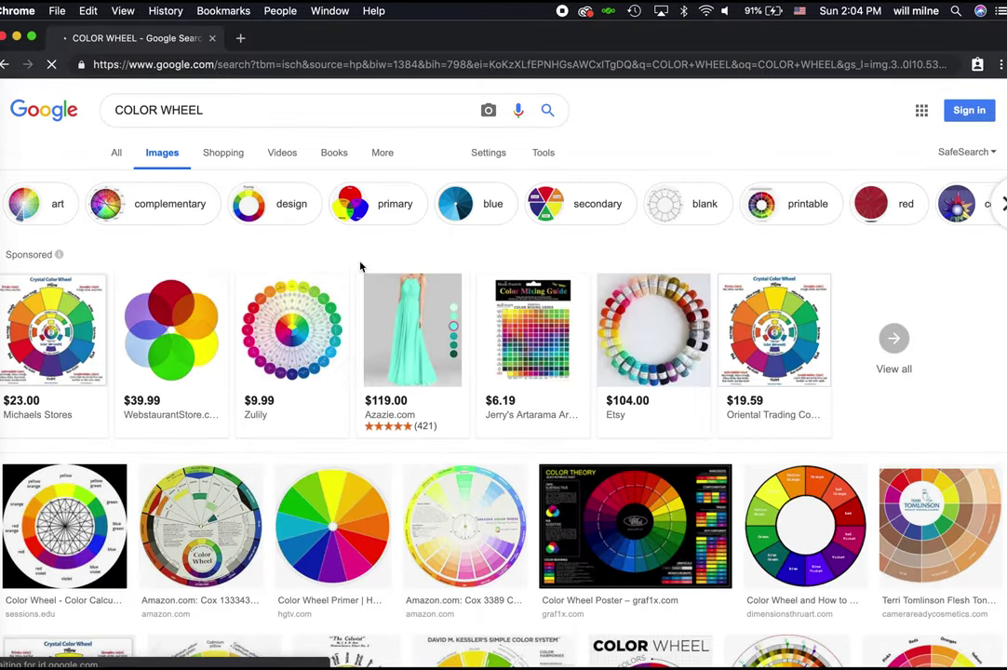
Step: Filter the image results to Large size
left_click(549, 155)
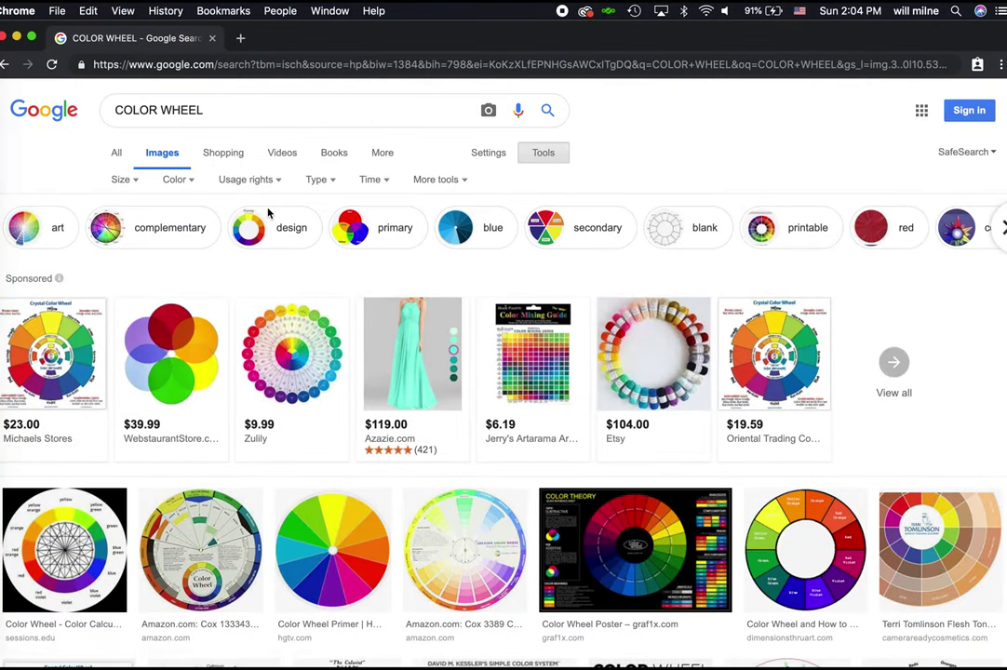
left_click(140, 182)
left_click(149, 225)
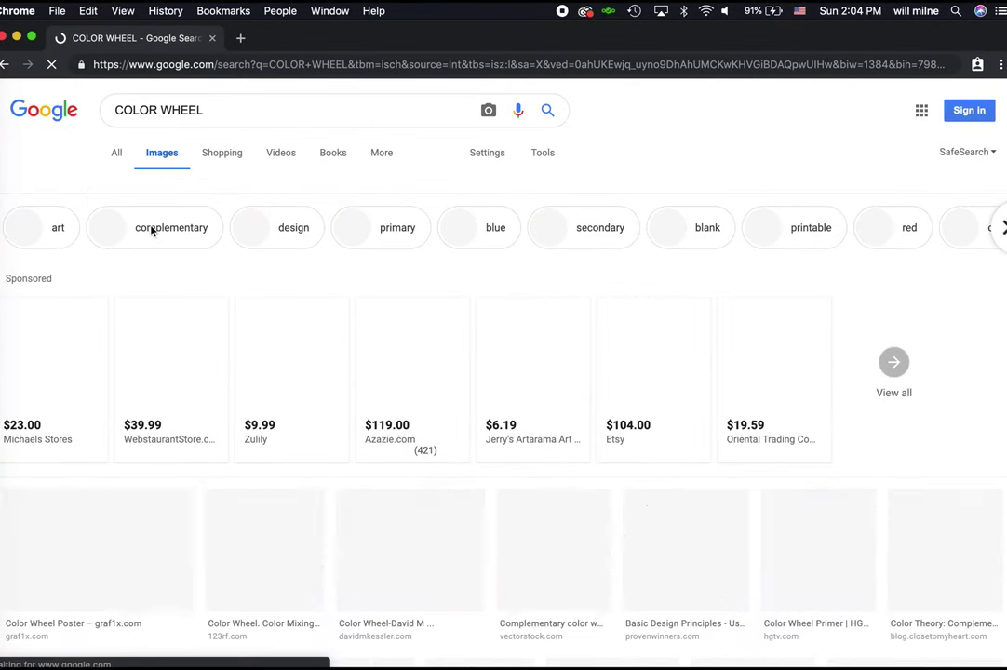
scroll(824, 506, "down", 10)
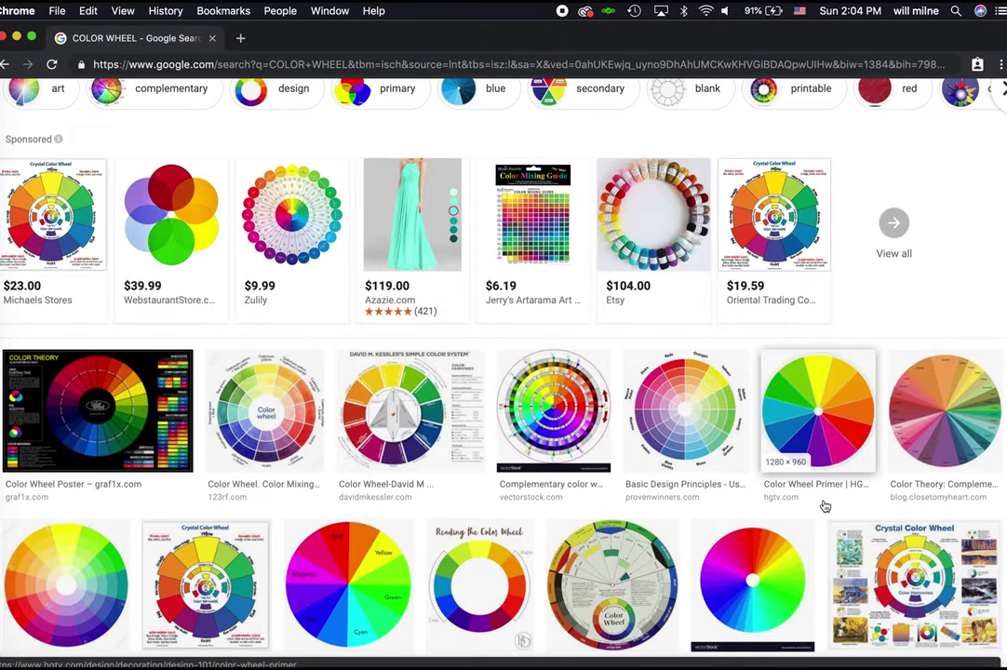
scroll(824, 505, "down", 10)
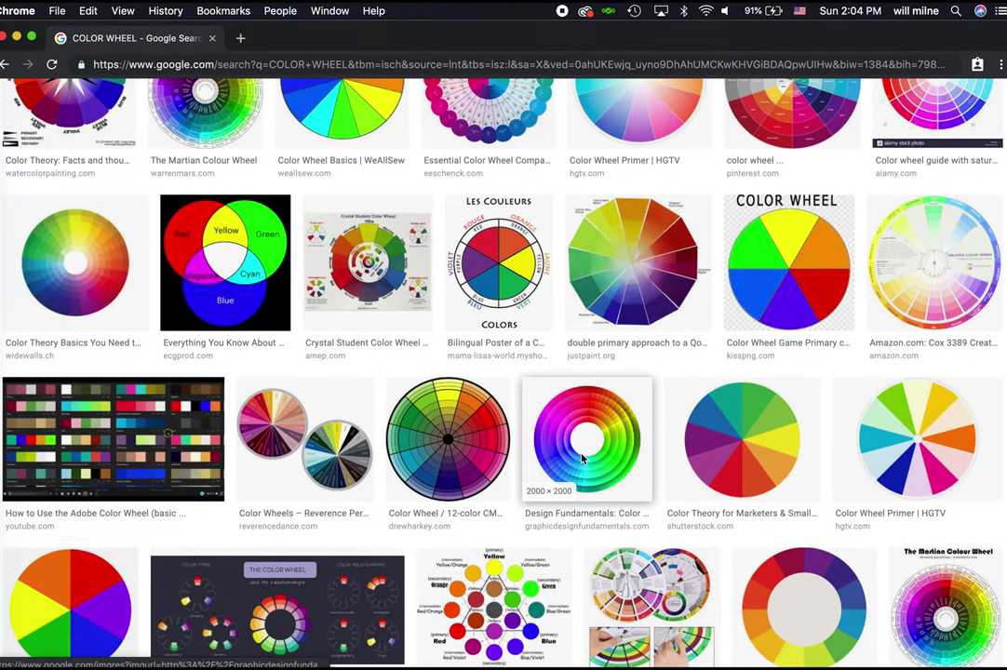
scroll(577, 437, "down", 3)
scroll(577, 439, "down", 4)
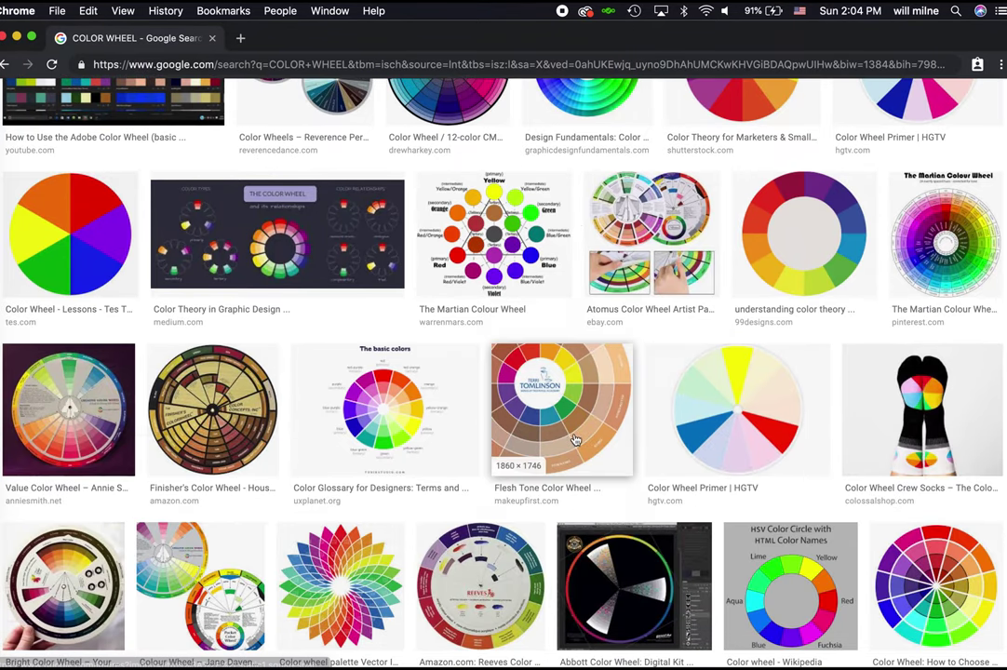
scroll(577, 439, "down", 10)
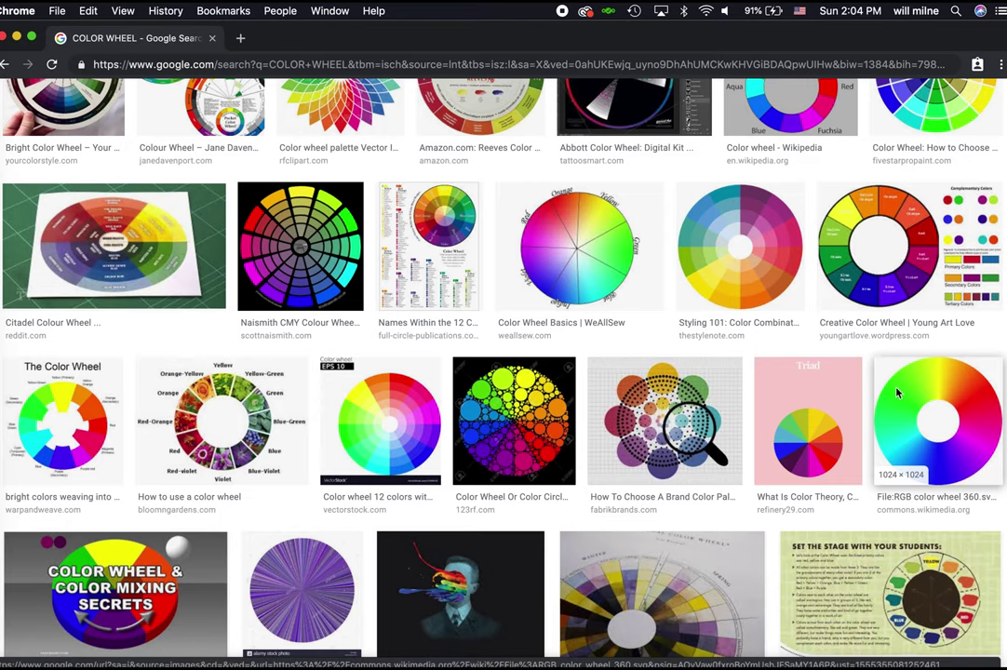
Step: Copy the RGB color wheel 360 image and paste it into the Photoshop document
left_click(935, 433)
right_click(779, 284)
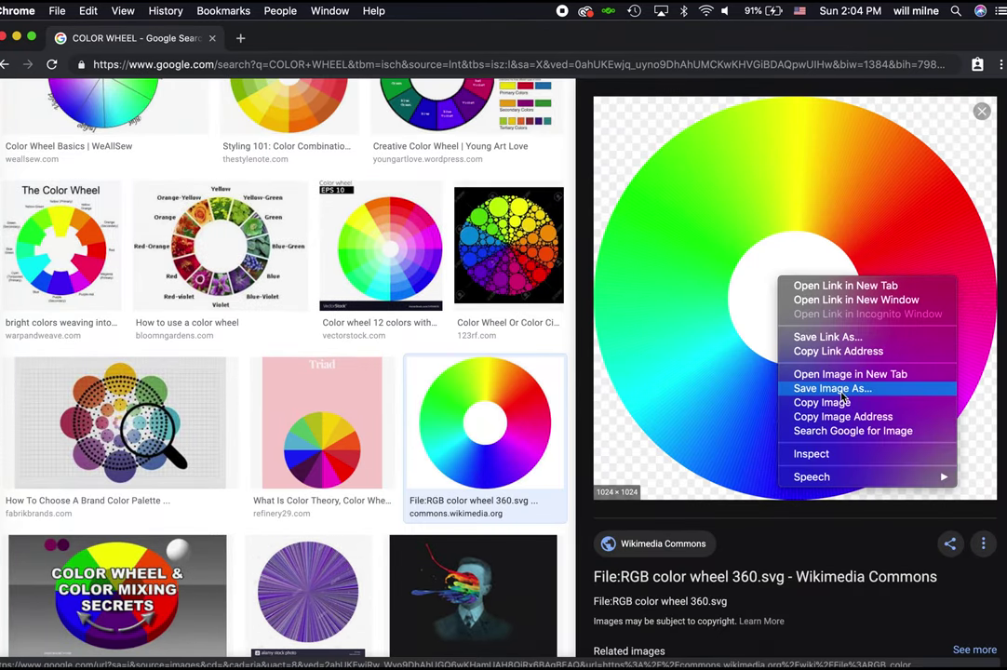
left_click(821, 401)
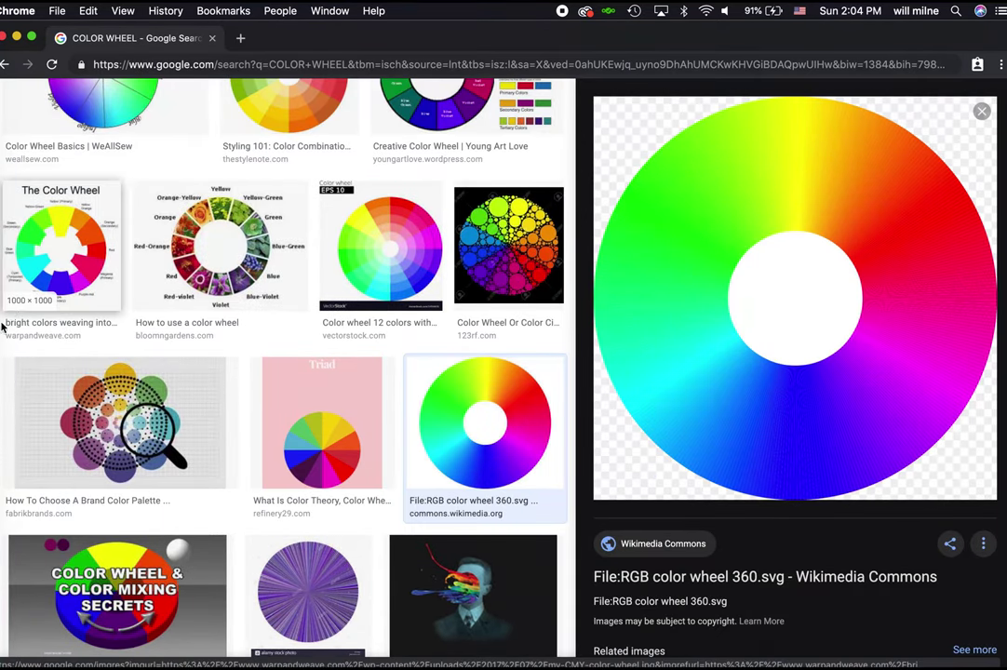
left_click(5, 390)
key("super+v")
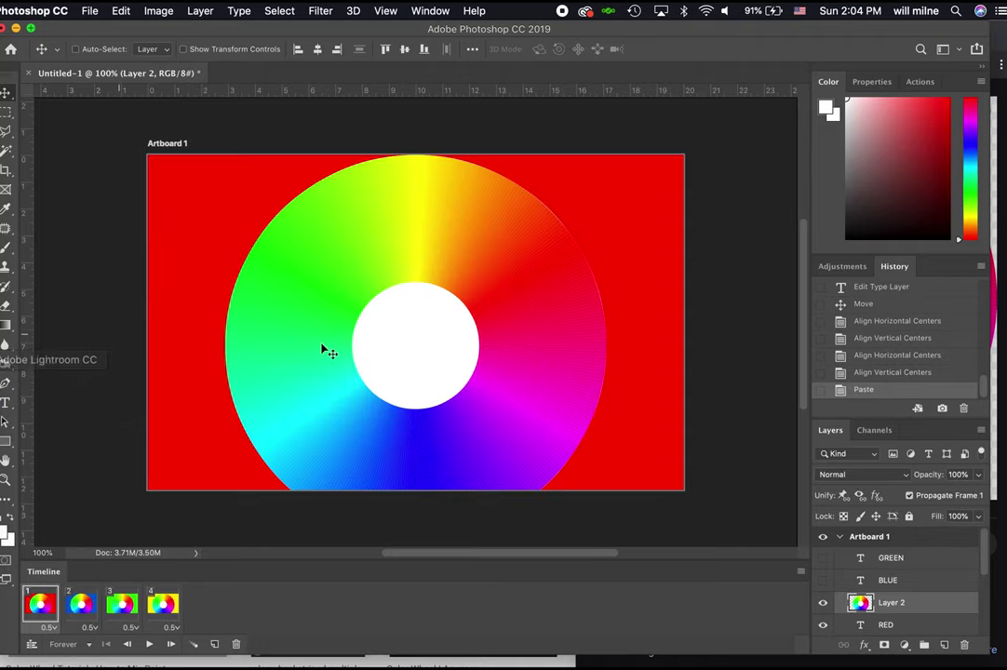
Step: Scale the pasted colour wheel down in two passes and move it just below the colour word
key("super+t")
left_click_drag(603, 156, 400, 261)
key("Return")
left_click_drag(381, 380, 446, 280)
key("super+t")
left_click_drag(518, 437, 437, 402)
key("Return")
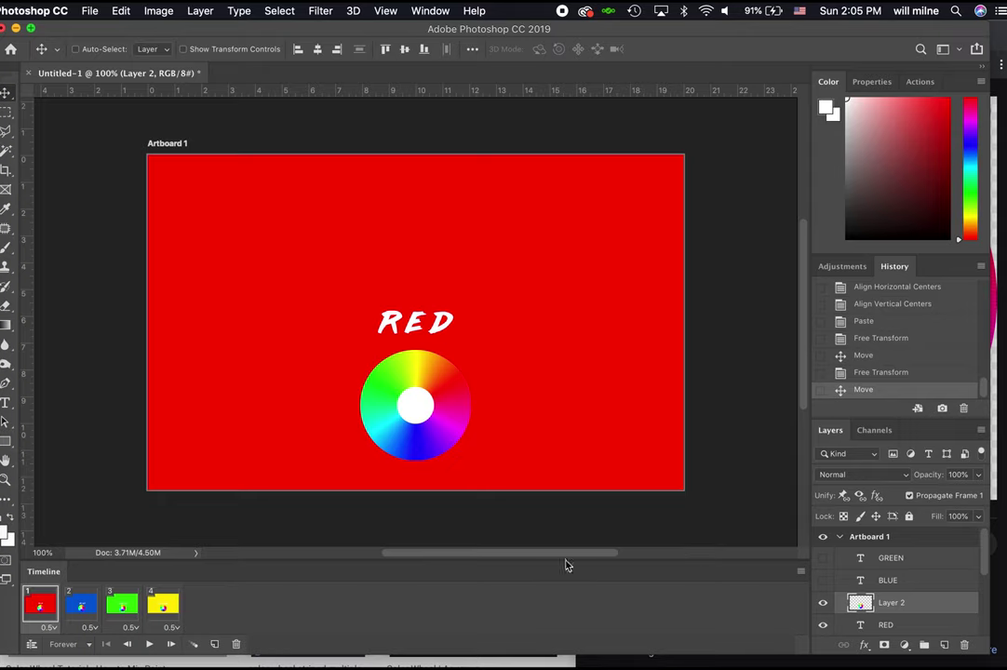
left_click(81, 605)
Step: Re-centre the BLUE text horizontally and vertically on the artboard
left_click(912, 579)
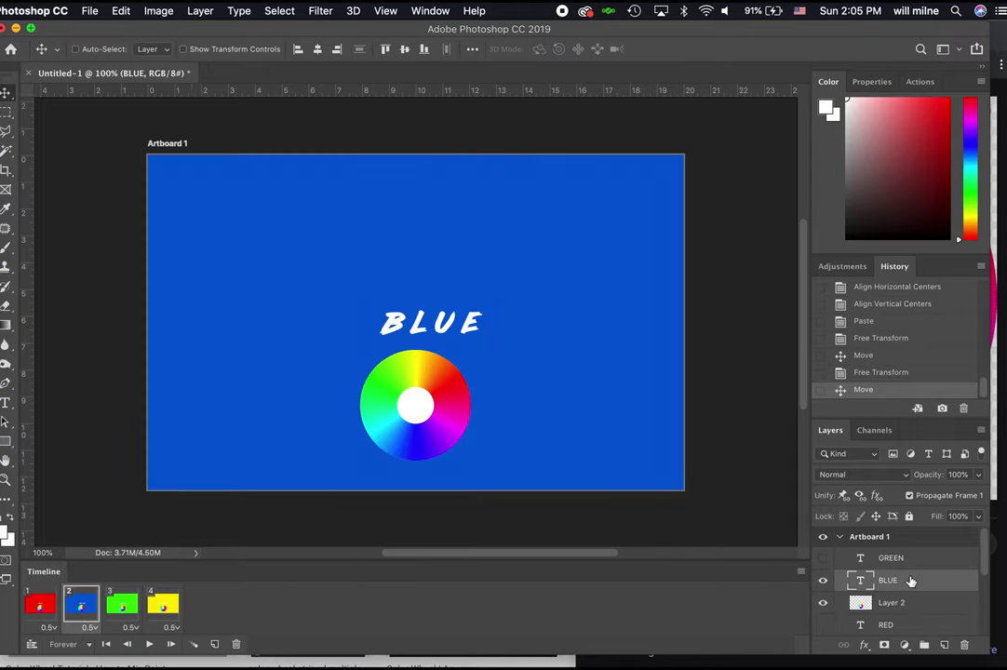
scroll(914, 580, "down", 5)
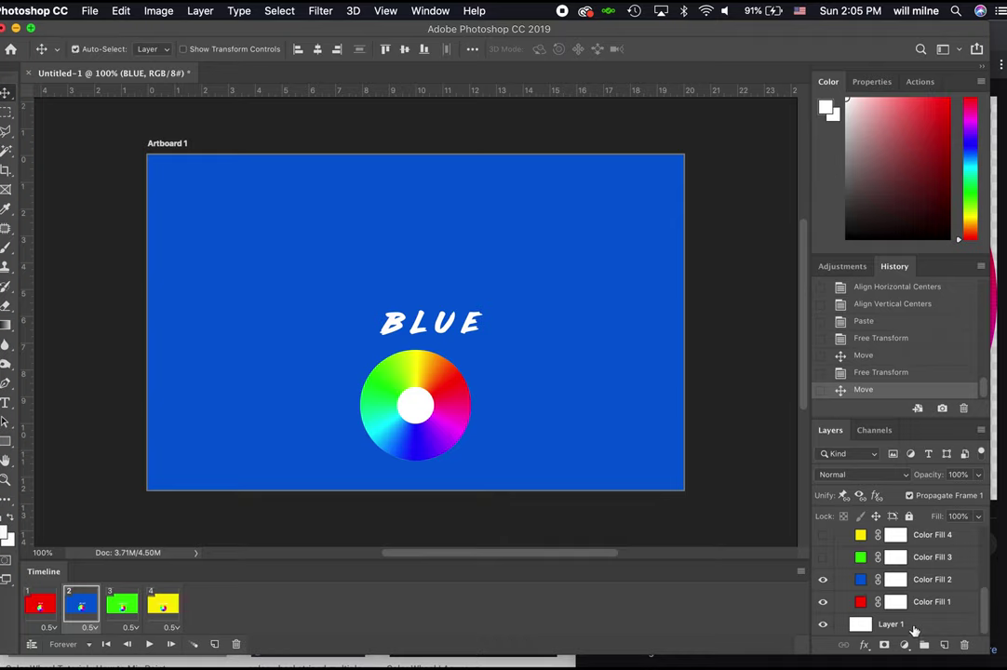
left_click(914, 630)
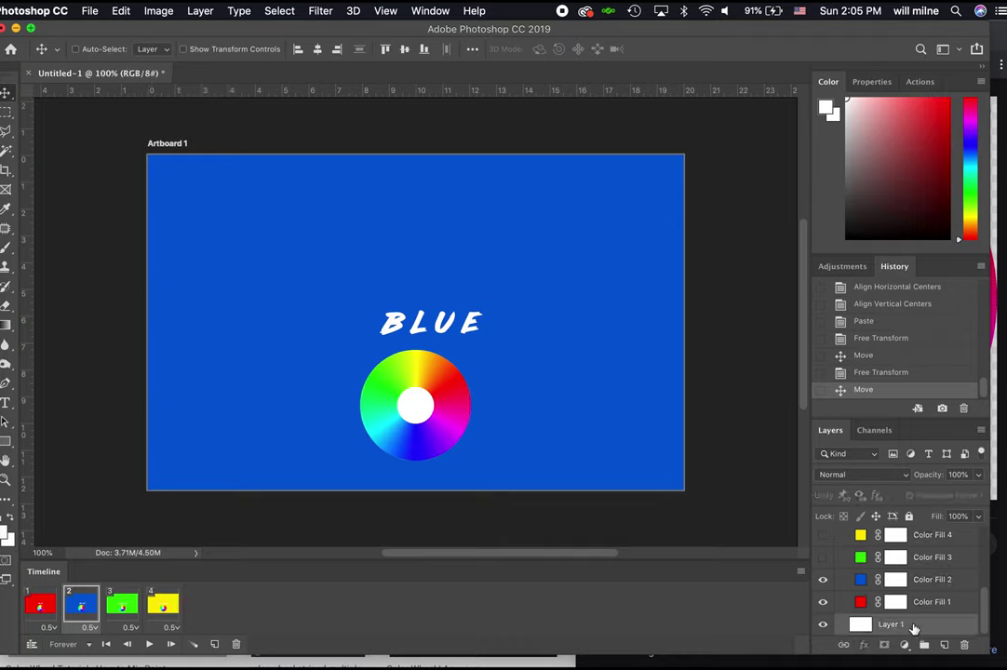
left_click(317, 49)
left_click(404, 50)
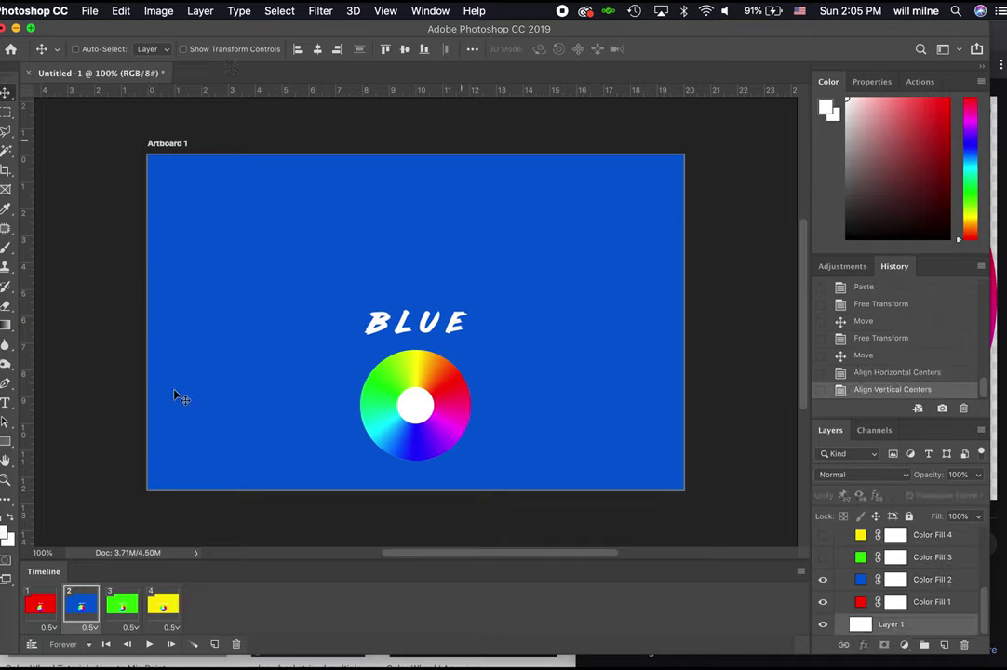
Step: Preview the animation, hide the colour wheel on the blue frame, then preview again
left_click(149, 644)
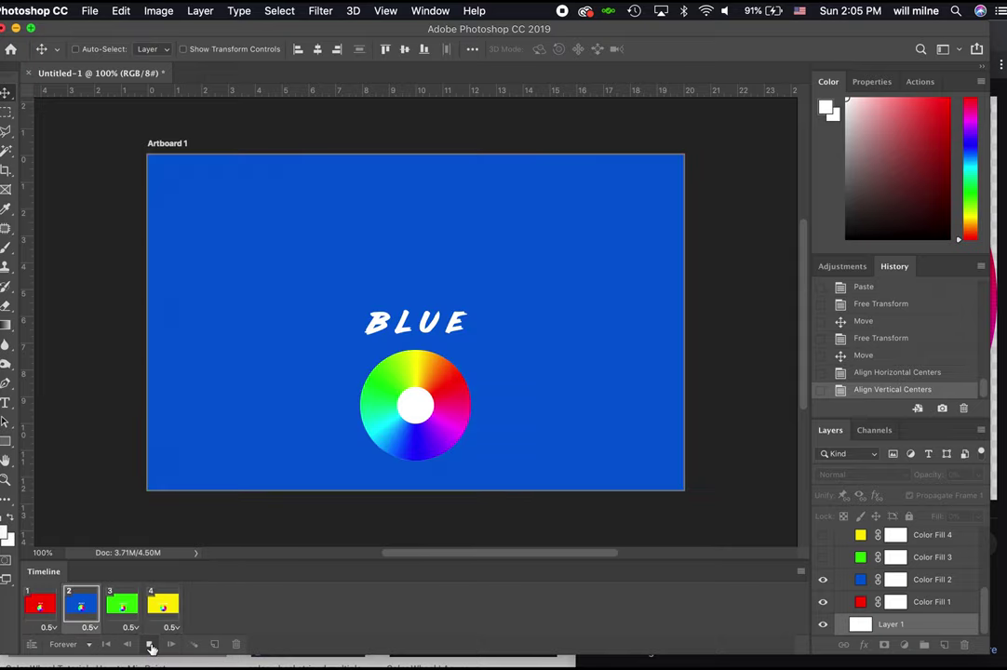
left_click(149, 644)
left_click(83, 607)
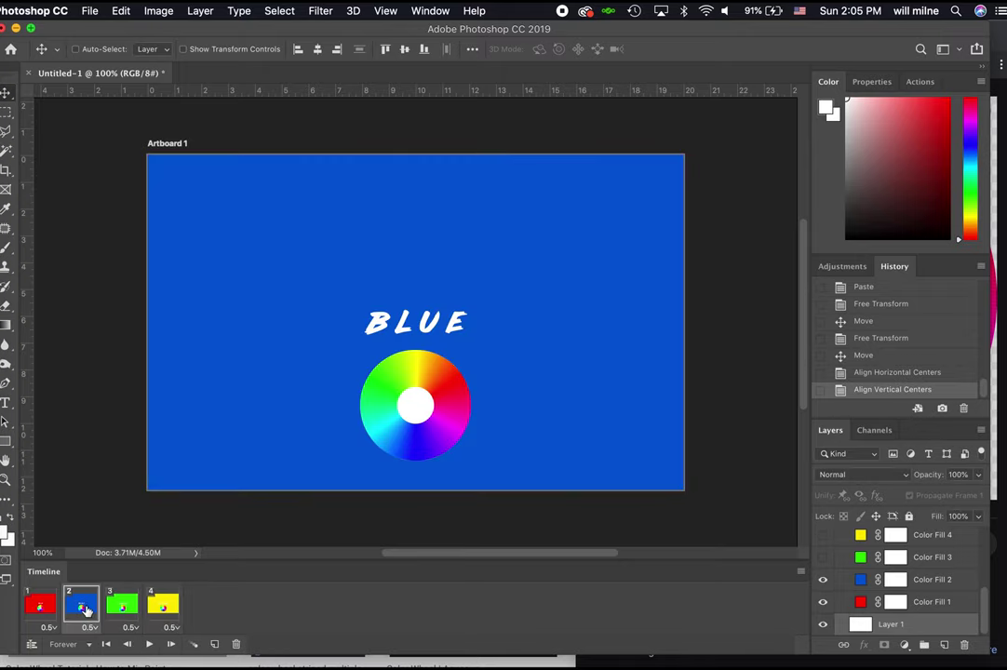
scroll(856, 577, "up", 5)
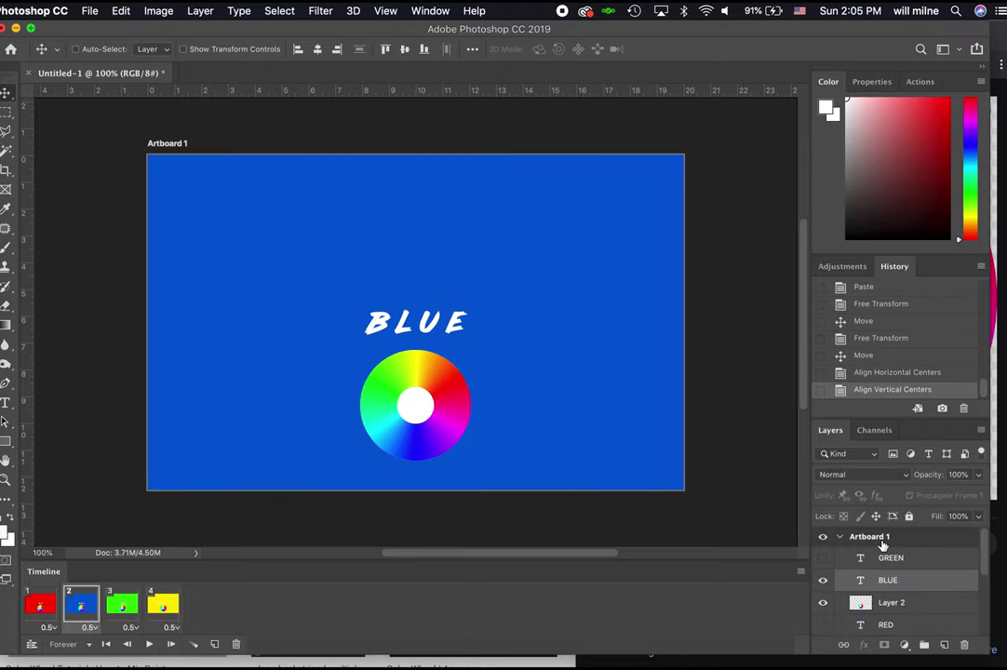
left_click(822, 603)
key("space")
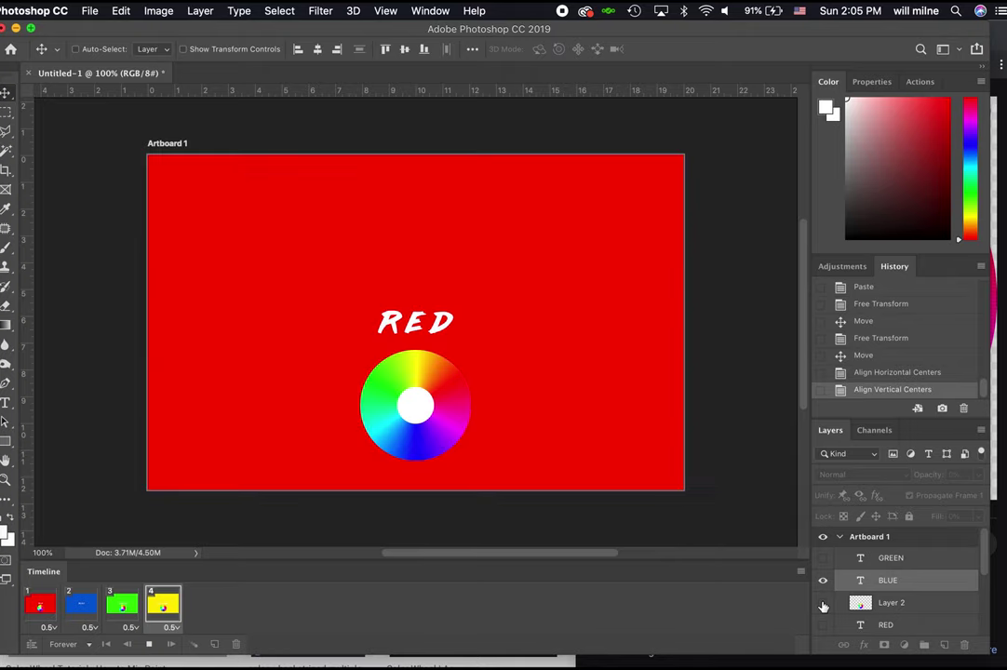
key("space")
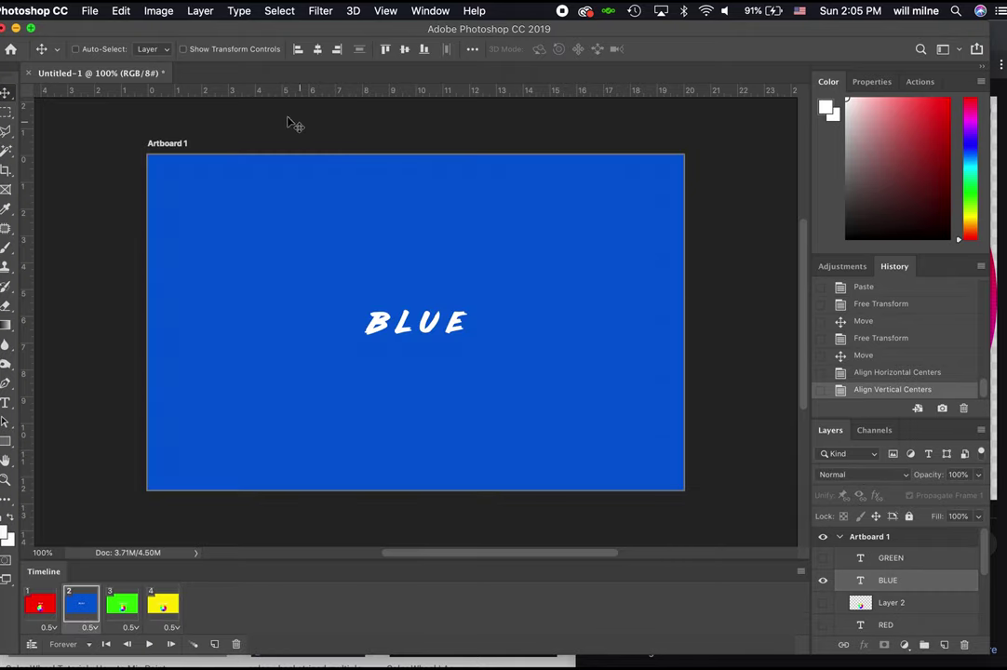
Step: Open File > Export > Save for Web (Legacy) for the animation
left_click(93, 10)
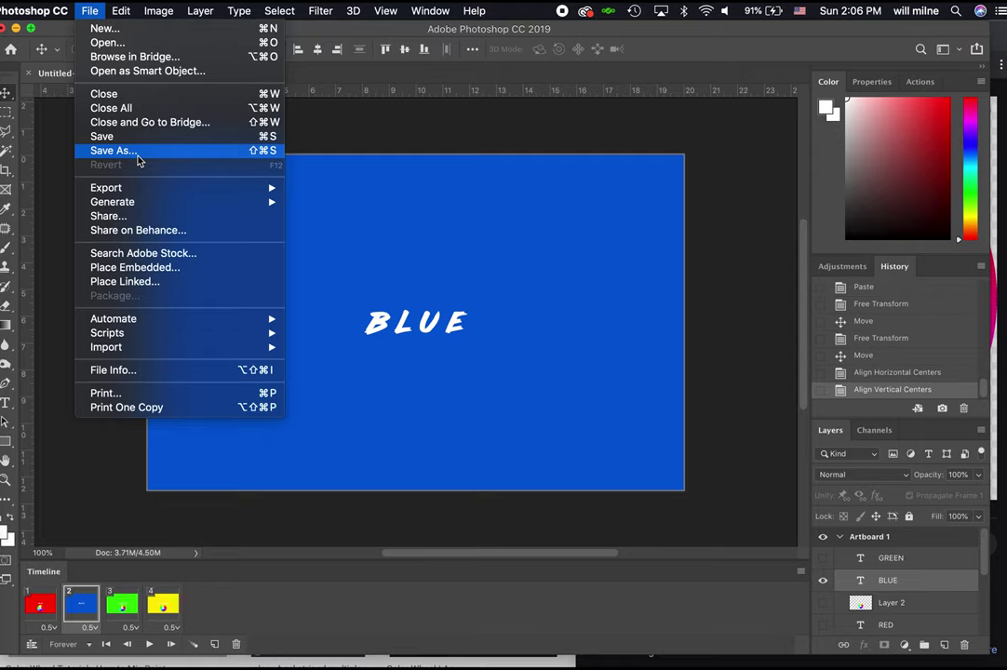
mouse_move(152, 192)
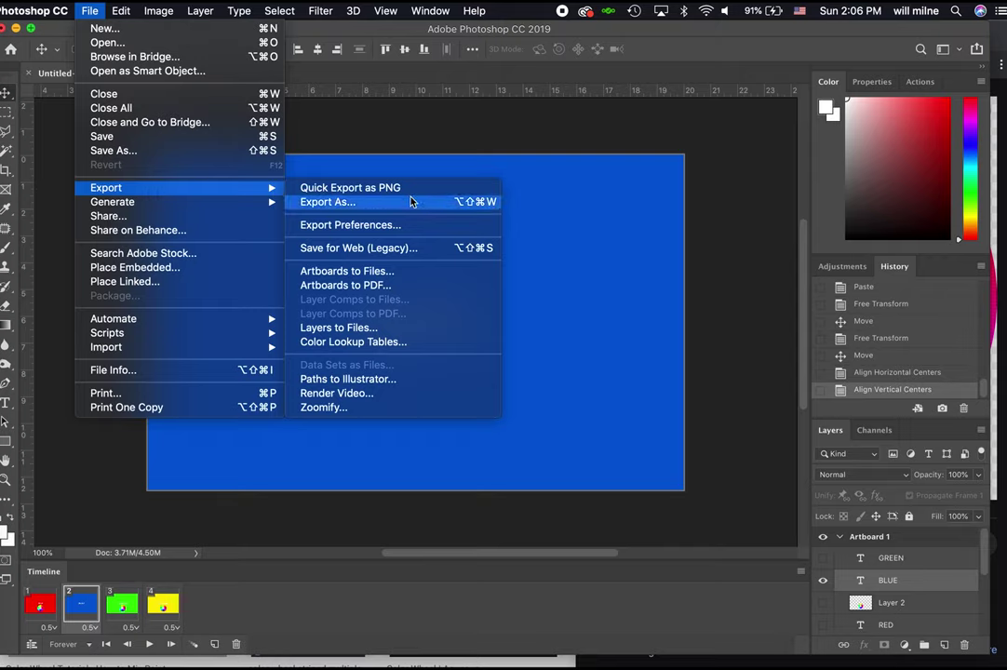
left_click(384, 248)
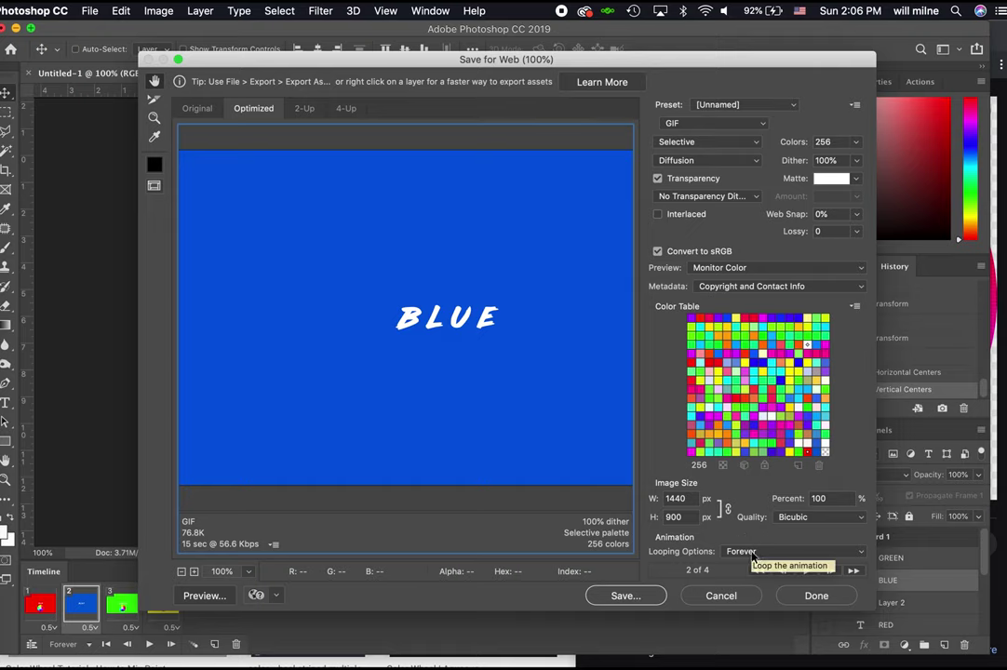
Step: Keep the 256-colour GIF at 1440×900 looping Forever and proceed to save it
left_click(640, 600)
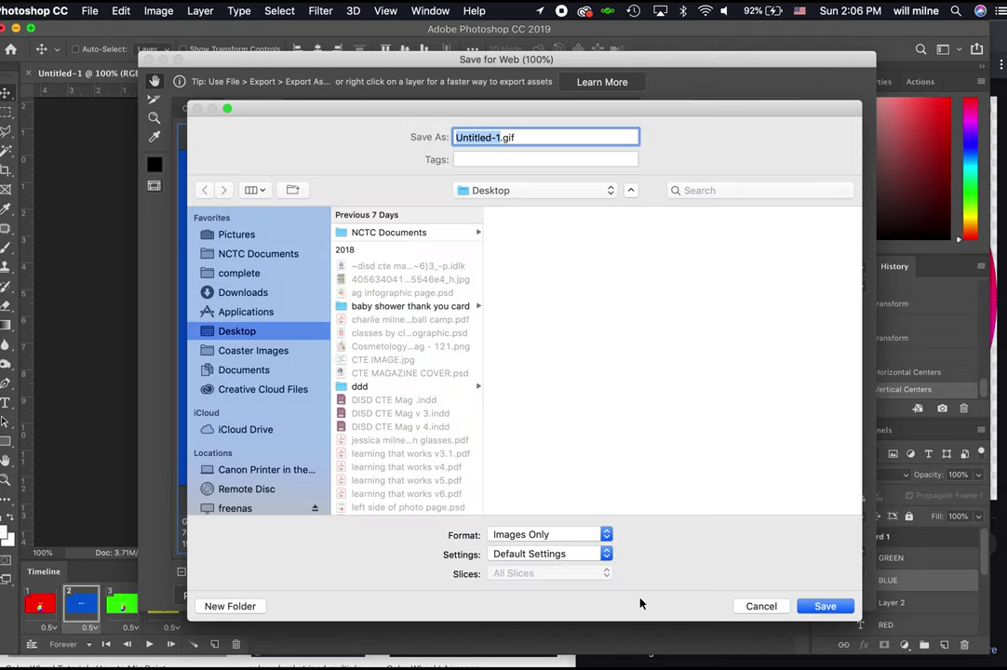
Step: Create a new Animations folder inside NCTC Documents
left_click(292, 256)
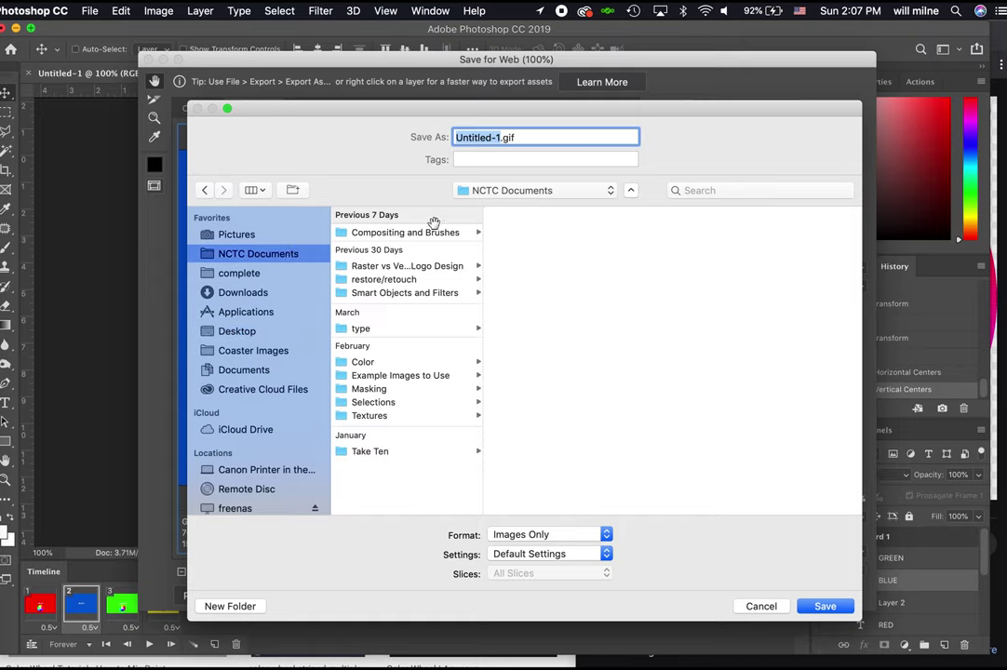
left_click(224, 606)
type("Animations")
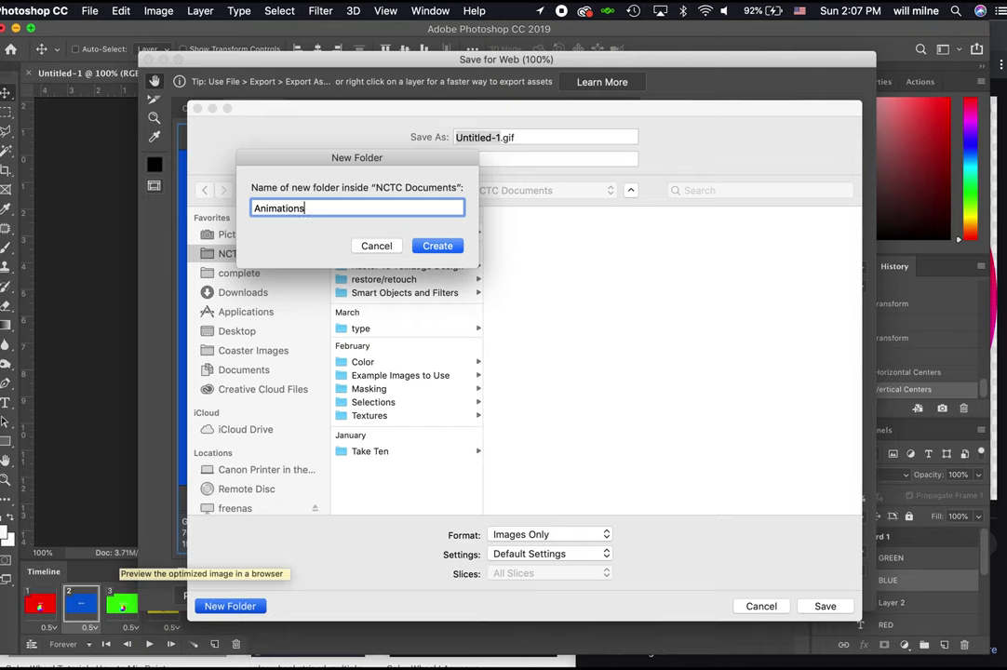
key("Return")
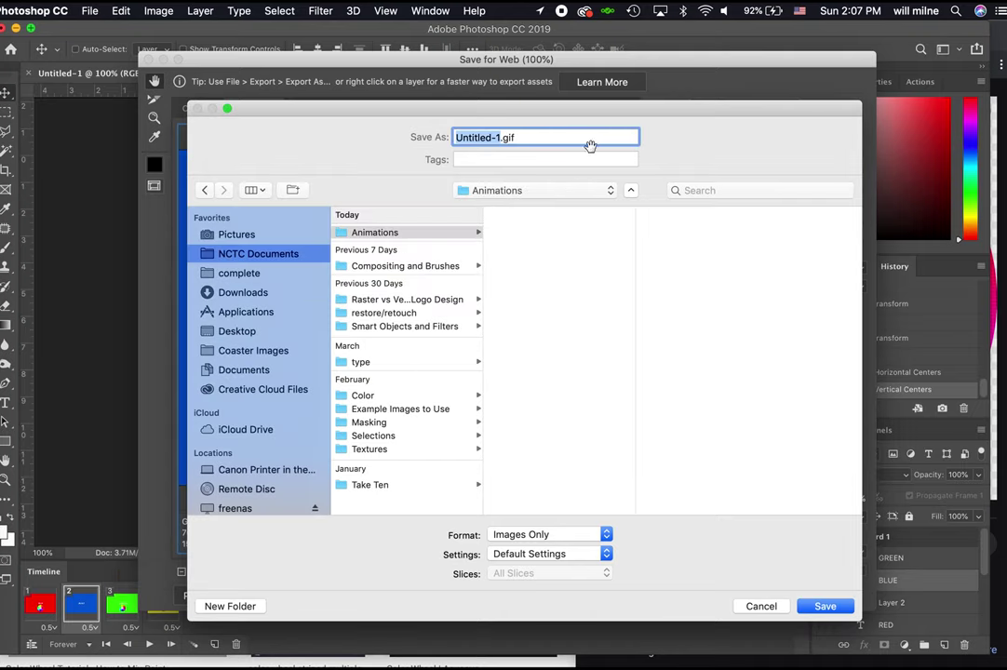
Step: Name the GIF Example 1 and save it into the Animations folder
type("Exams")
key("BackSpace")
key("BackSpace")
key("BackSpace")
key("BackSpace")
type("s")
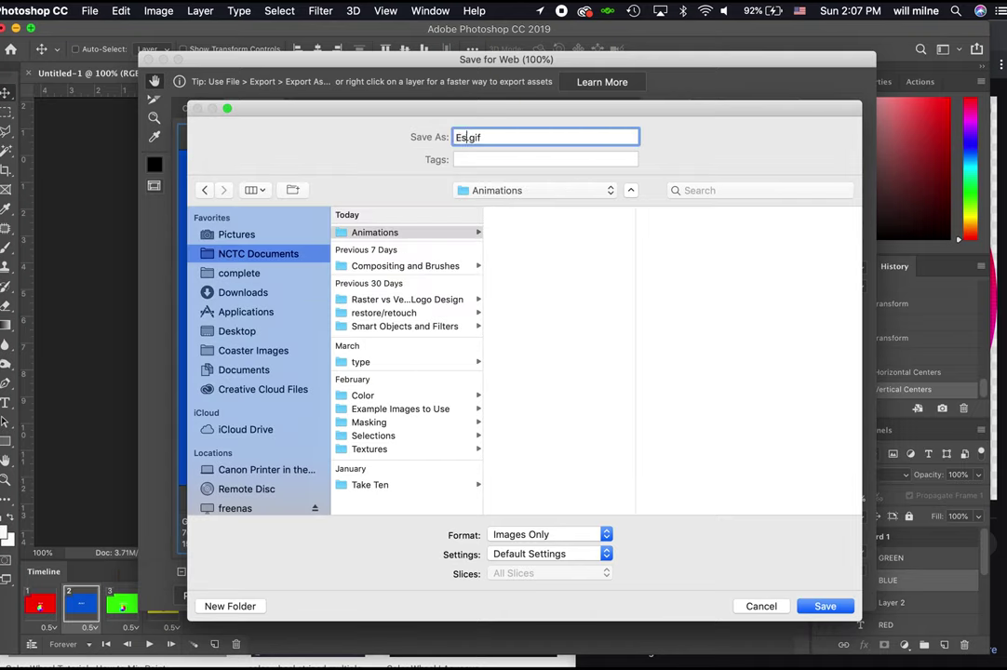
type("ample 1")
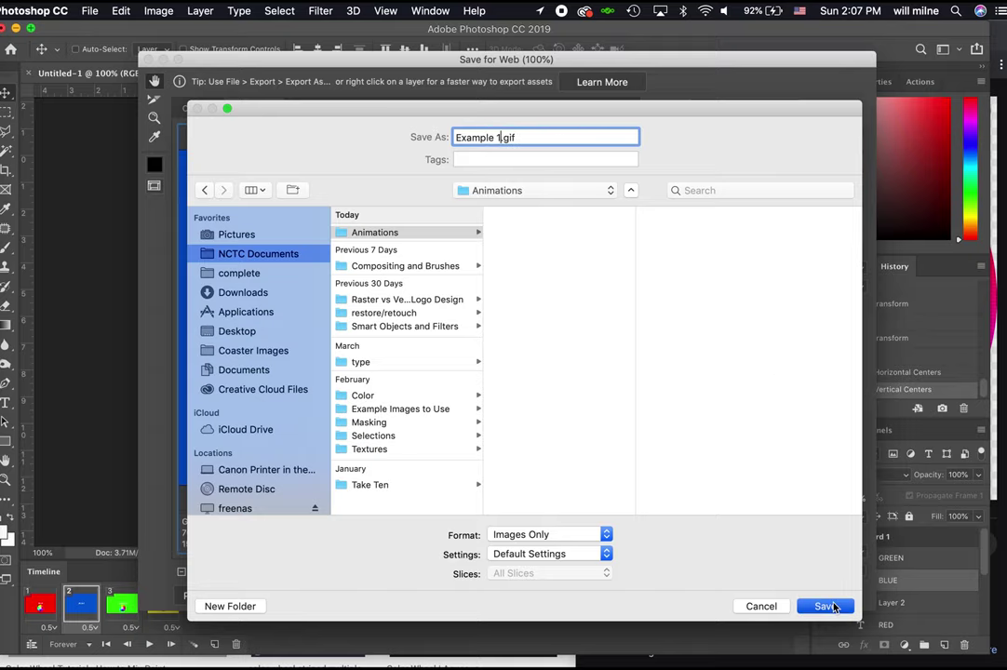
left_click(826, 606)
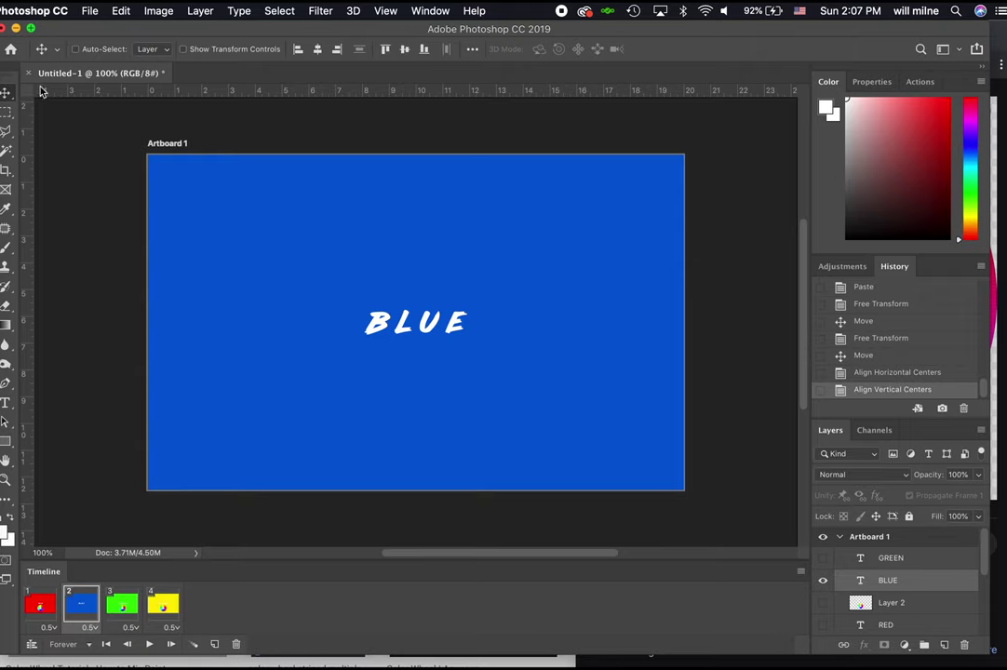
key("super+Tab")
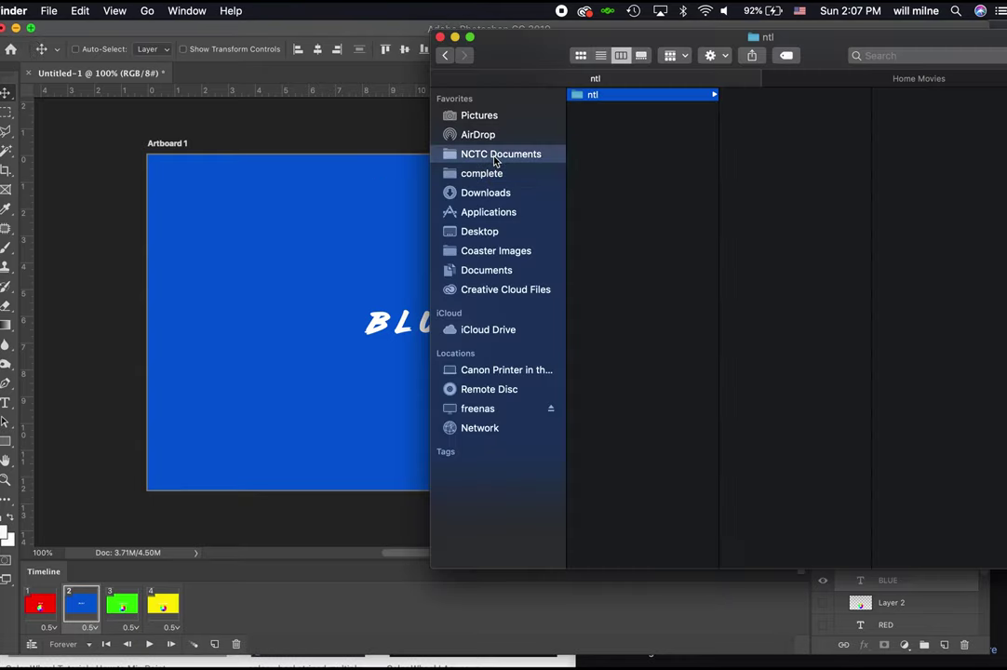
Step: Quick Look Example-1.gif in NCTC Documents > Animations, then close the untitled Photoshop document
left_click(494, 154)
left_click(611, 94)
left_click(769, 97)
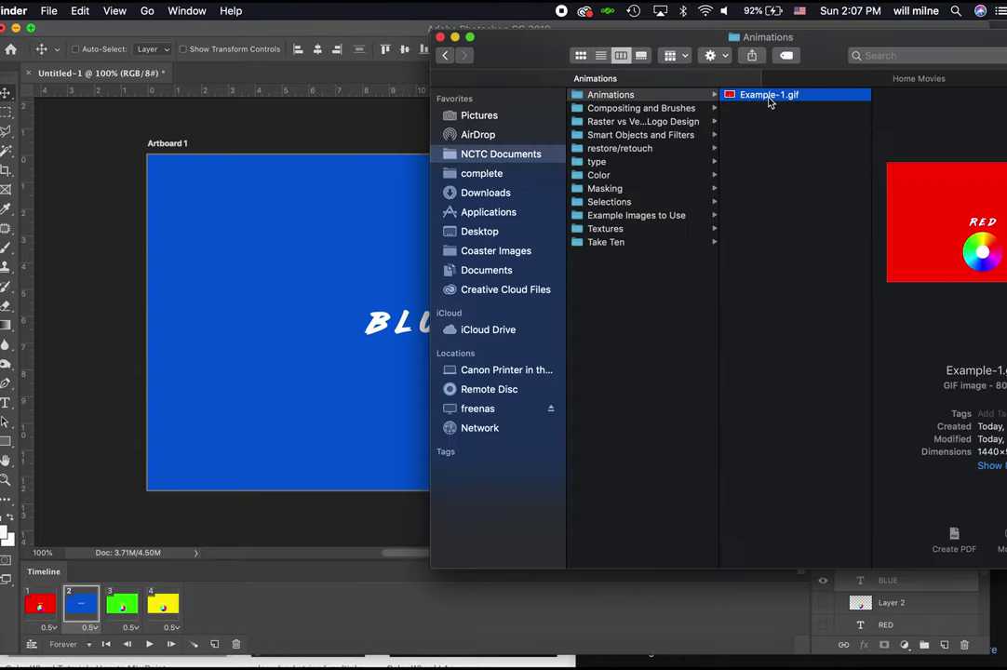
key("space")
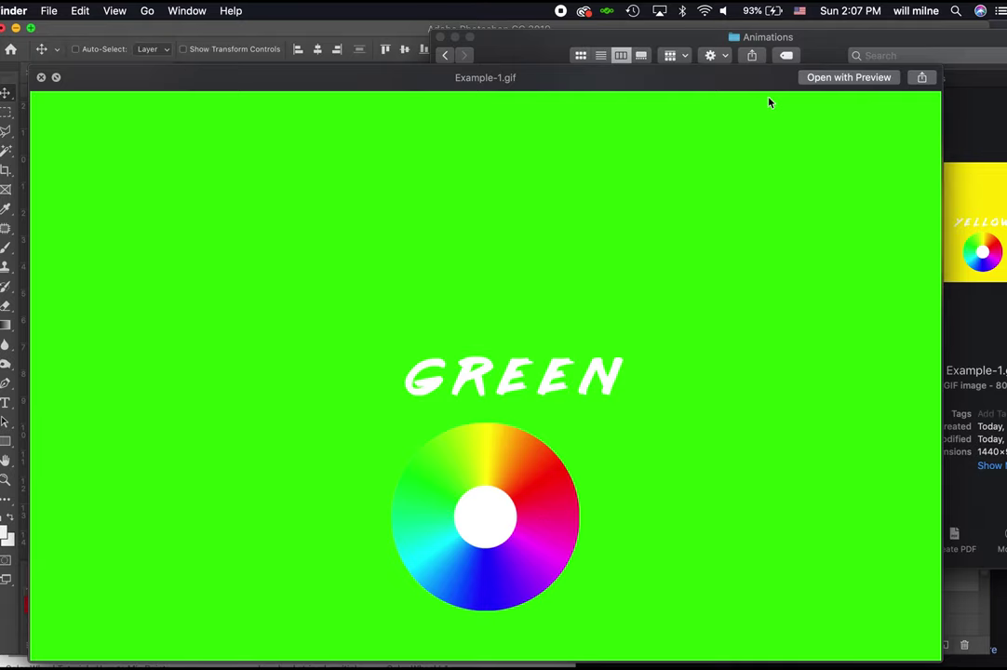
key("space")
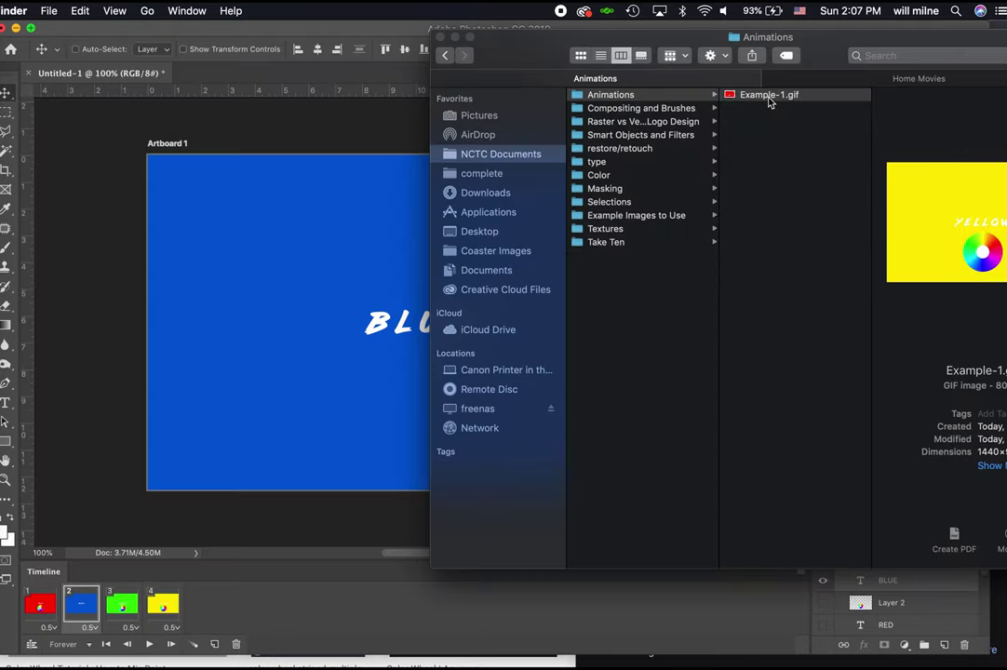
left_click(307, 143)
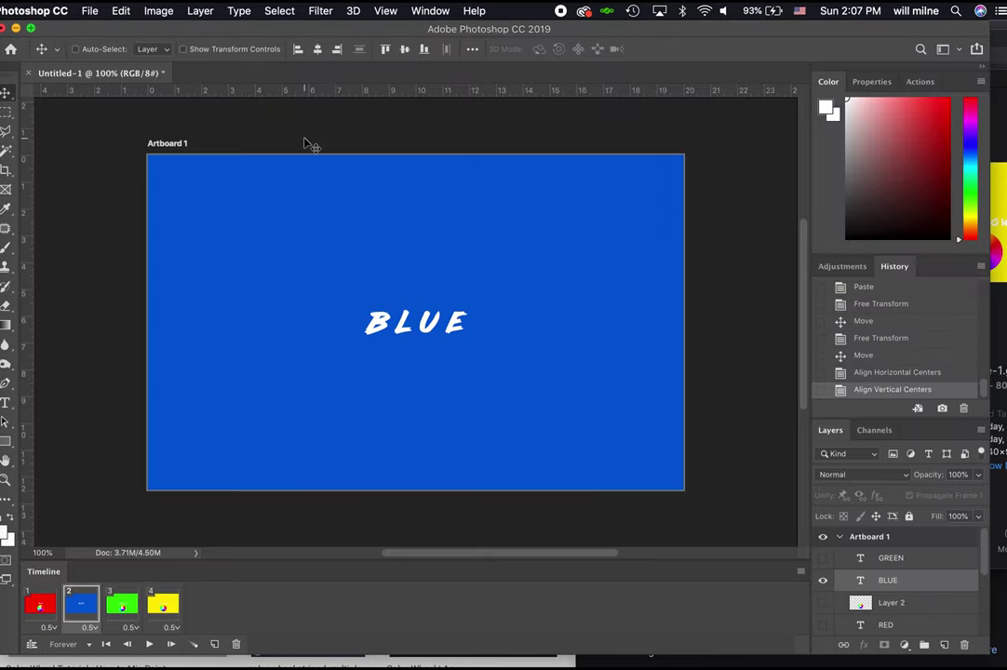
key("super+w")
Step: Discard the untitled document and open flowers and gels 3.jpg from NCTC Documents > Example Images to Use
key("super+d")
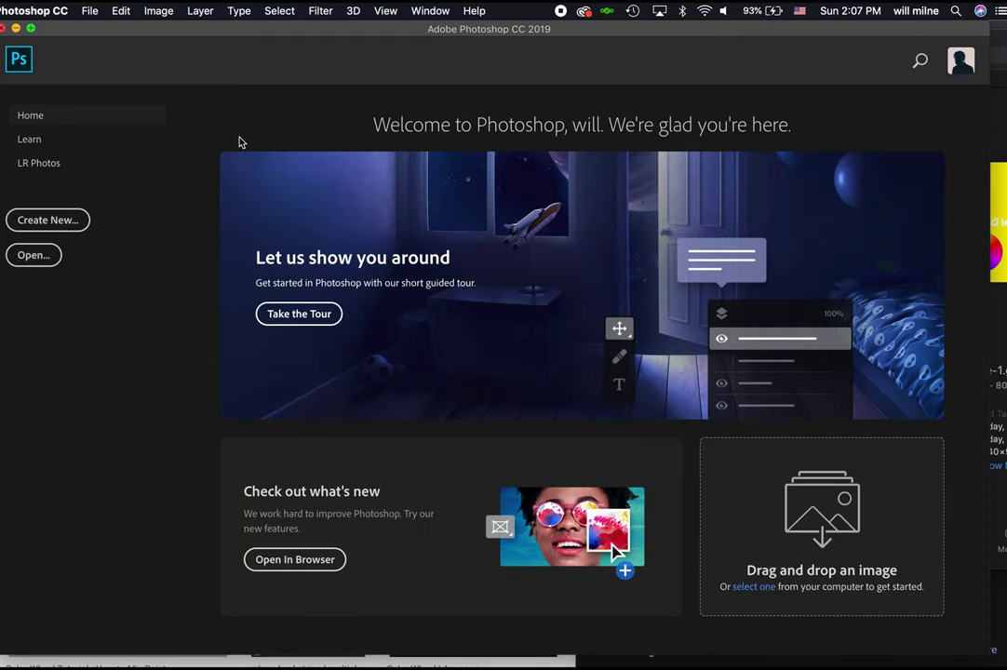
key("super+Tab")
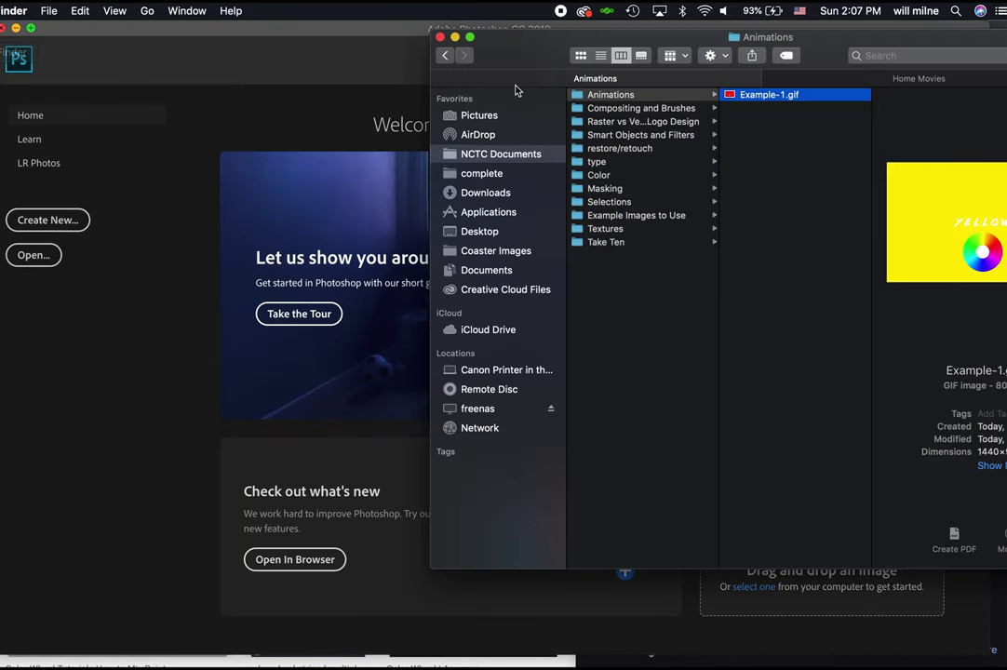
left_click(600, 107)
key("Down")
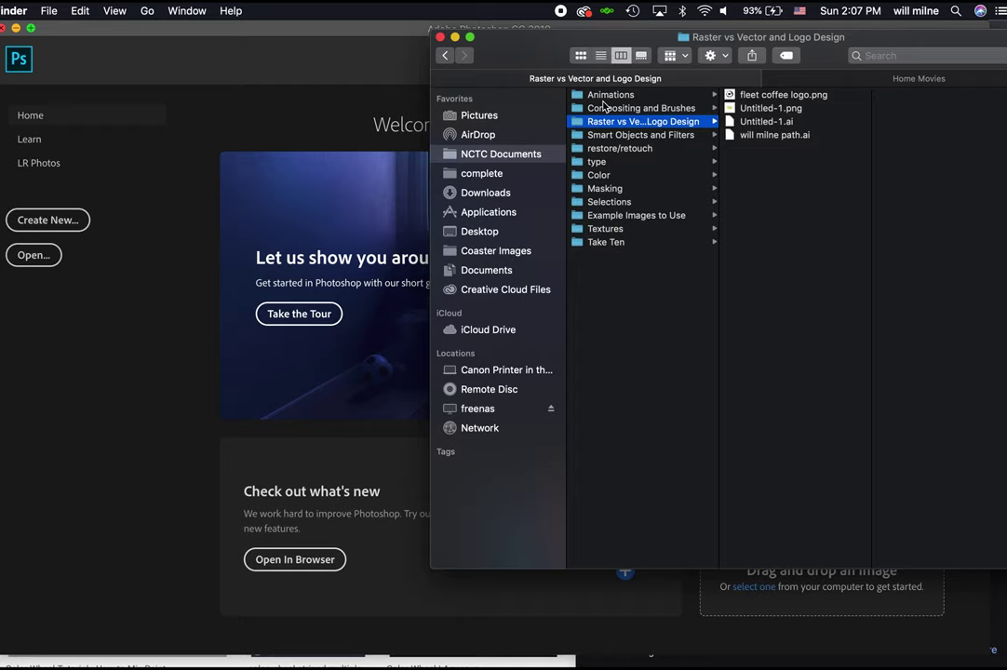
key("Down")
key("Down")
key("Down")
key("Down")
key("Down")
key("Down")
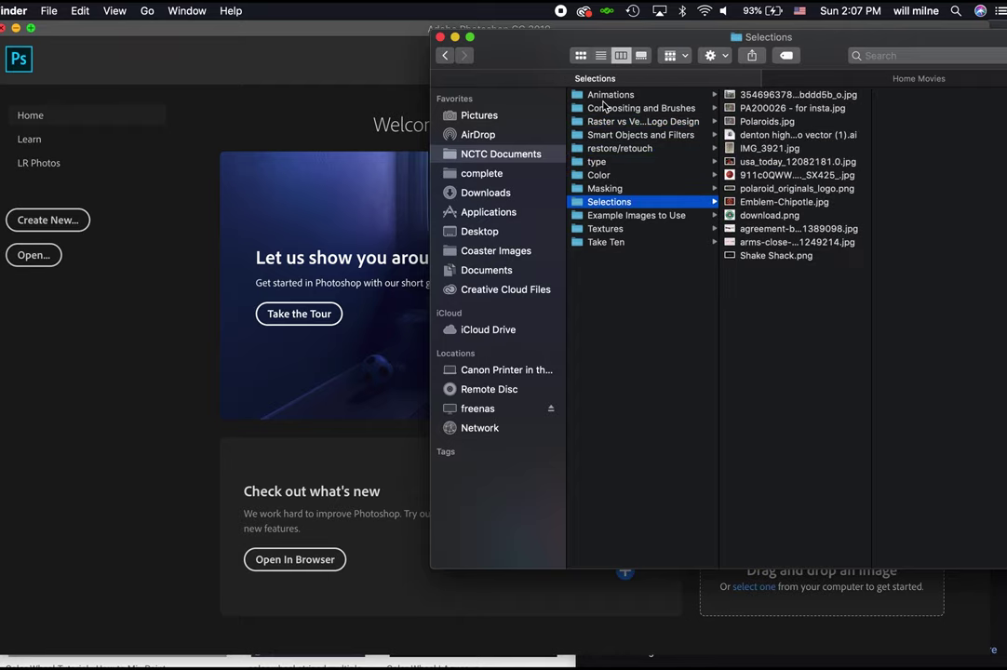
key("Down")
key("Right")
key("Down")
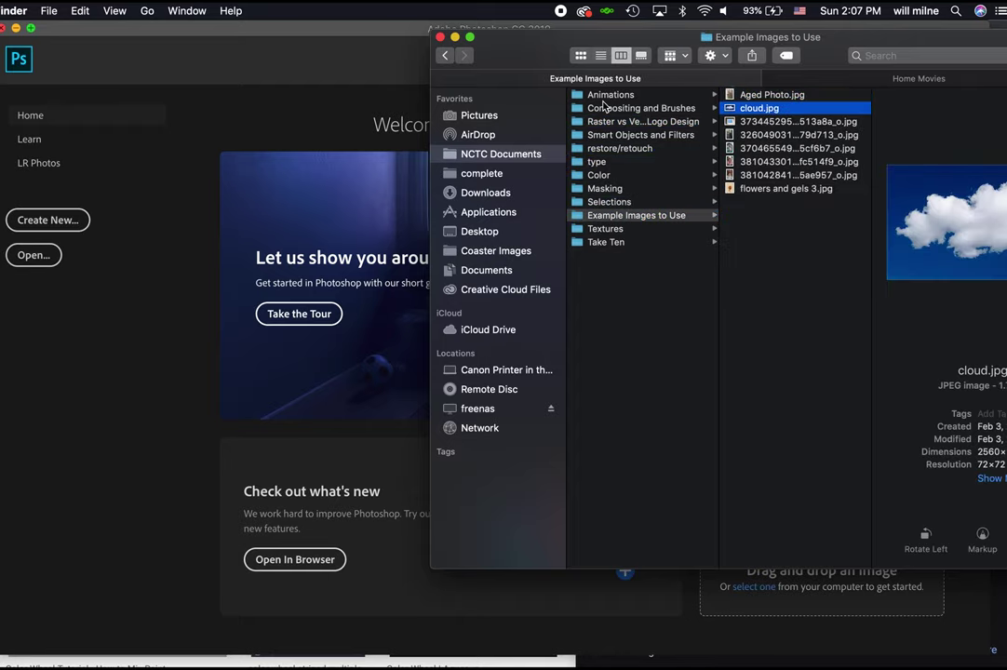
key("Down")
key("Down")
key("Down")
key("Down")
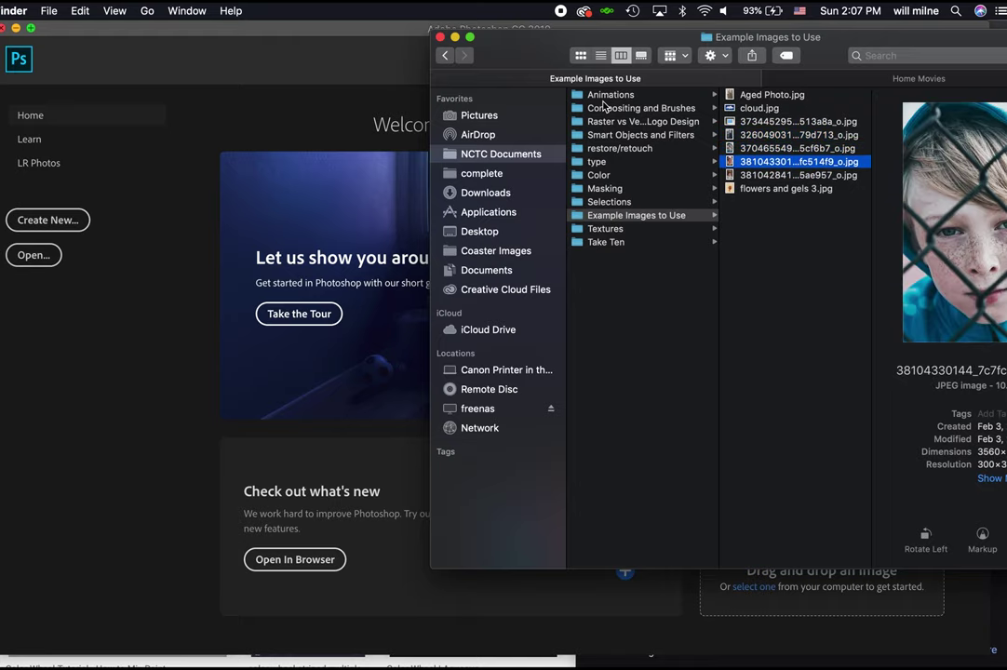
key("Down")
key("Down")
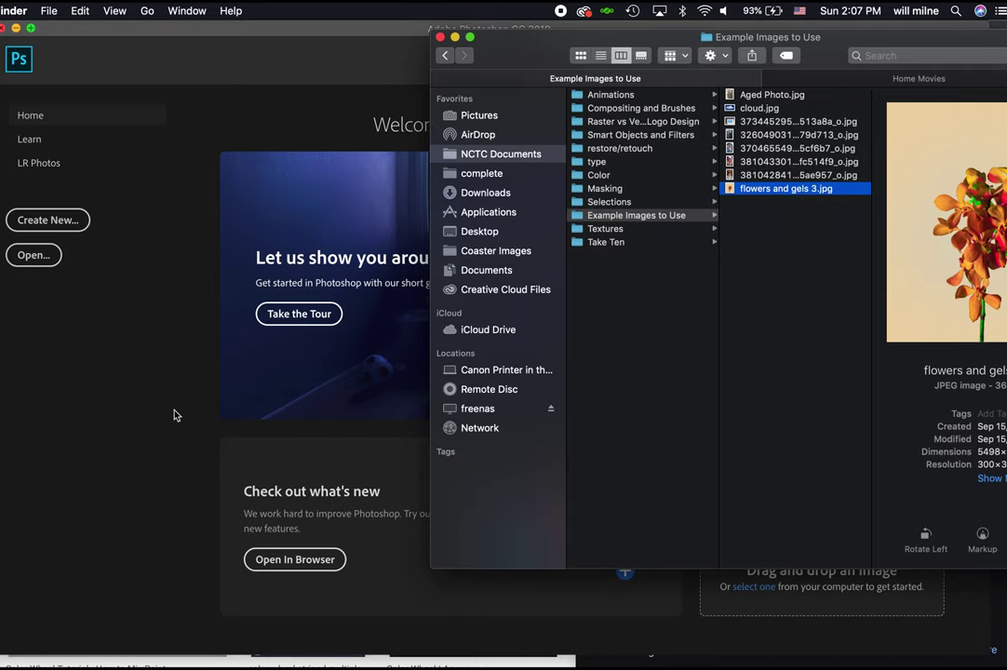
key("super+o")
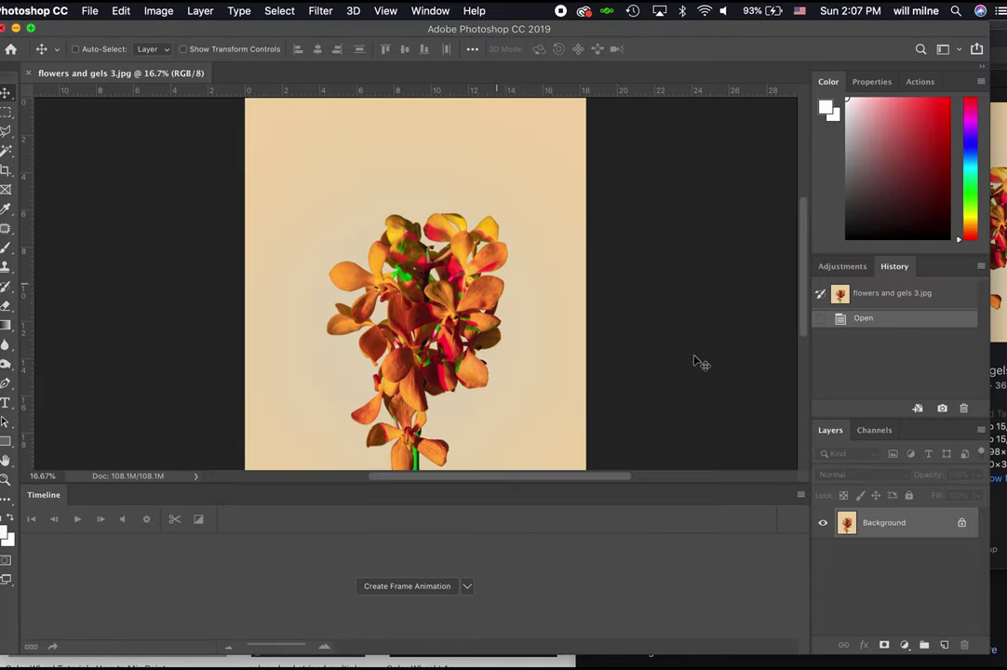
Step: Add a Hue/Saturation adjustment layer and set its hue to -180, turning the flowers blue
left_click(425, 9)
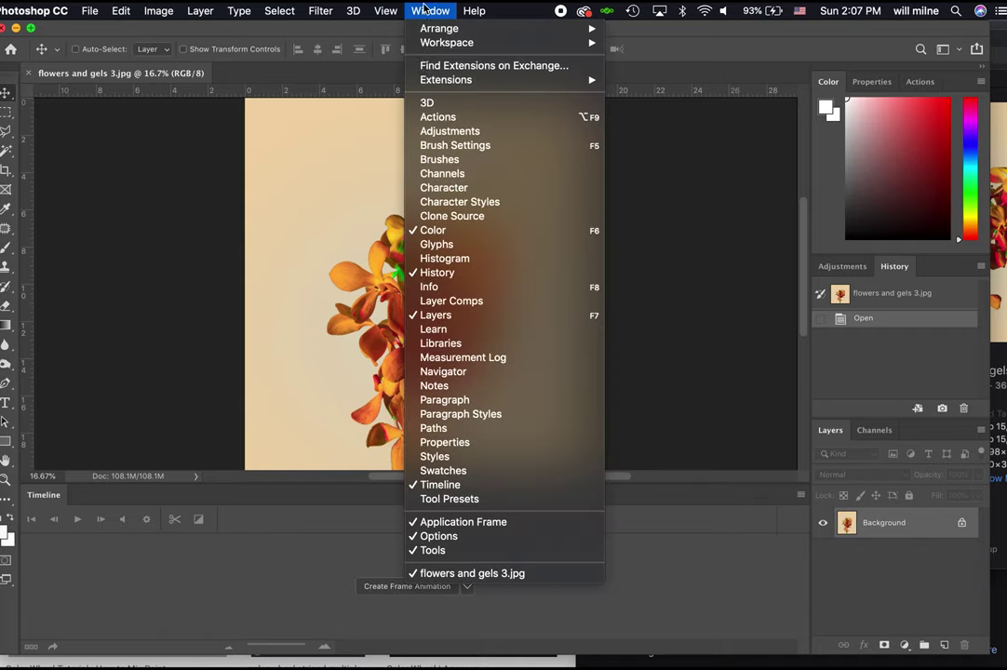
left_click(445, 484)
left_click(430, 11)
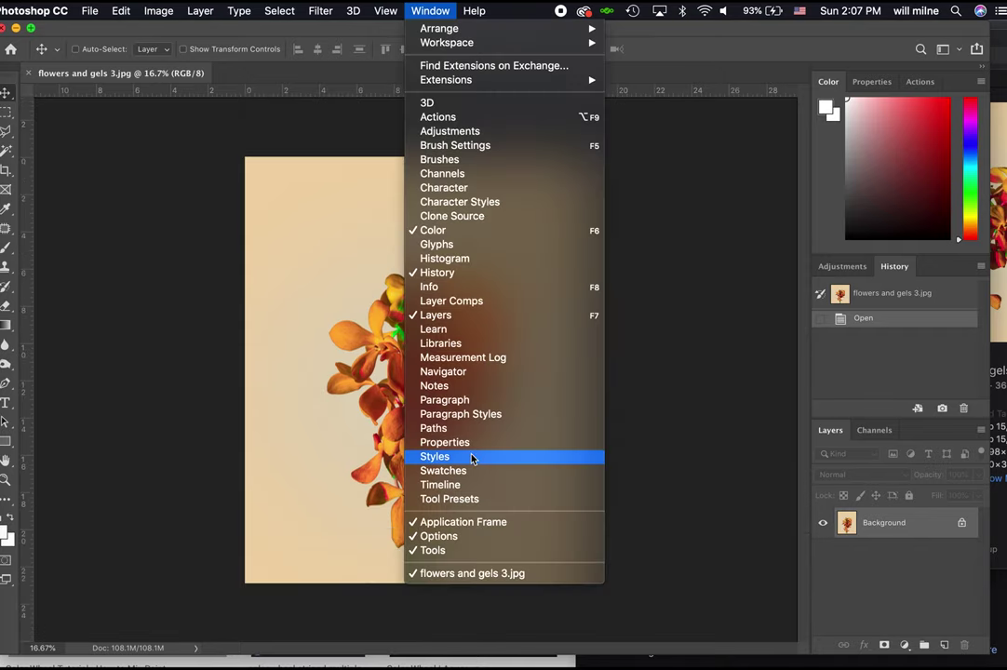
left_click(470, 485)
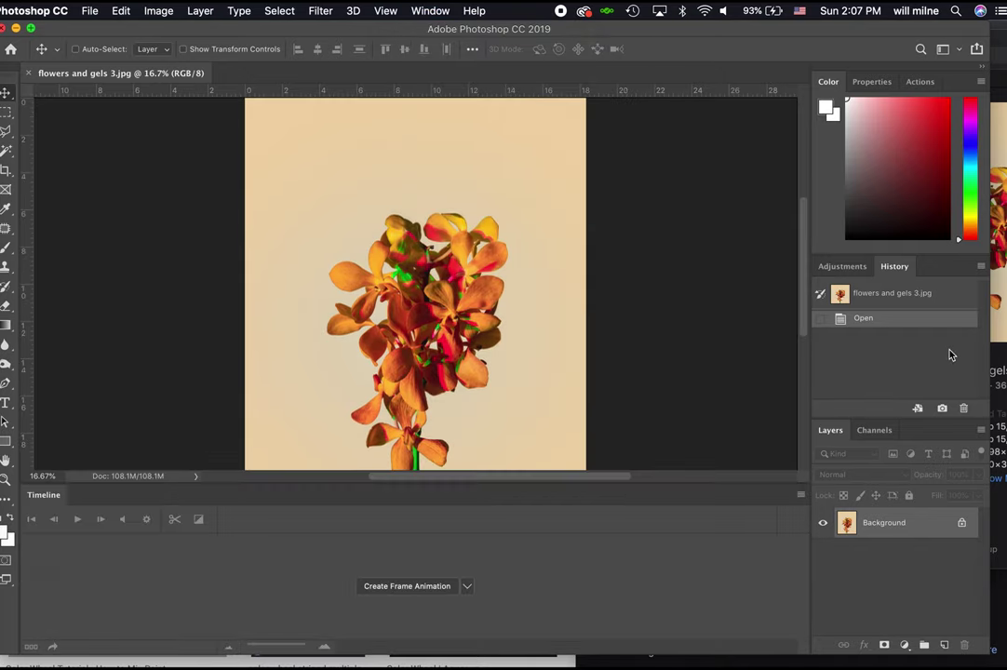
left_click(846, 266)
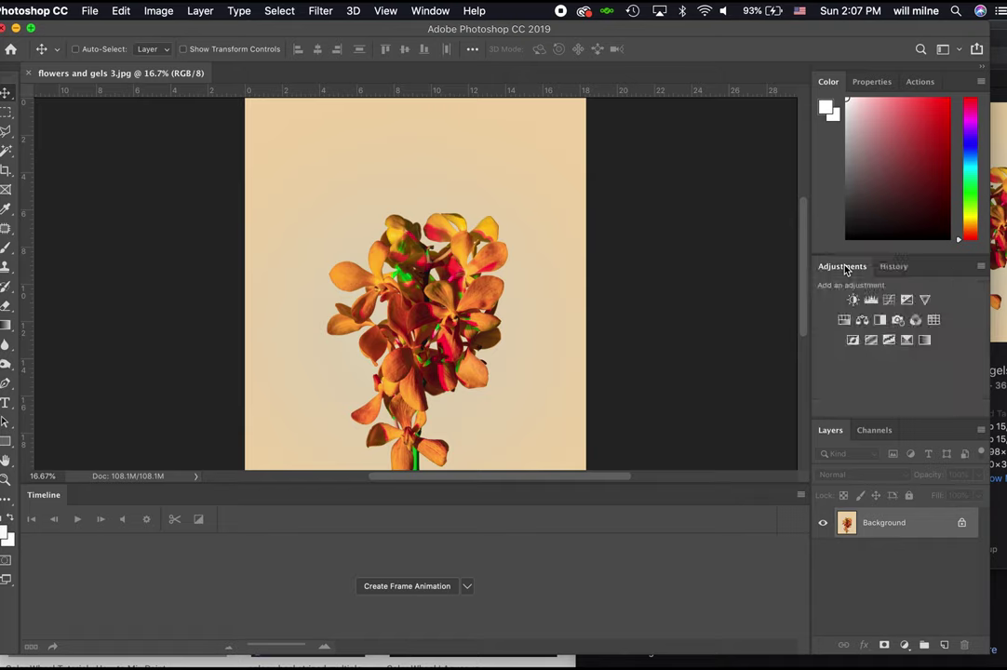
left_click(844, 320)
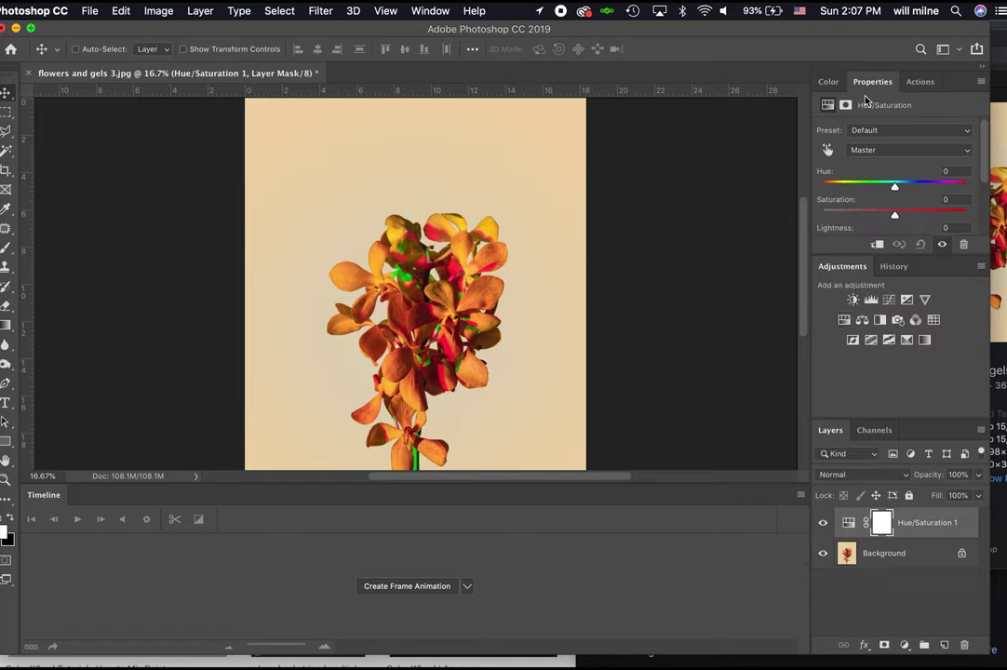
left_click_drag(856, 106, 666, 164)
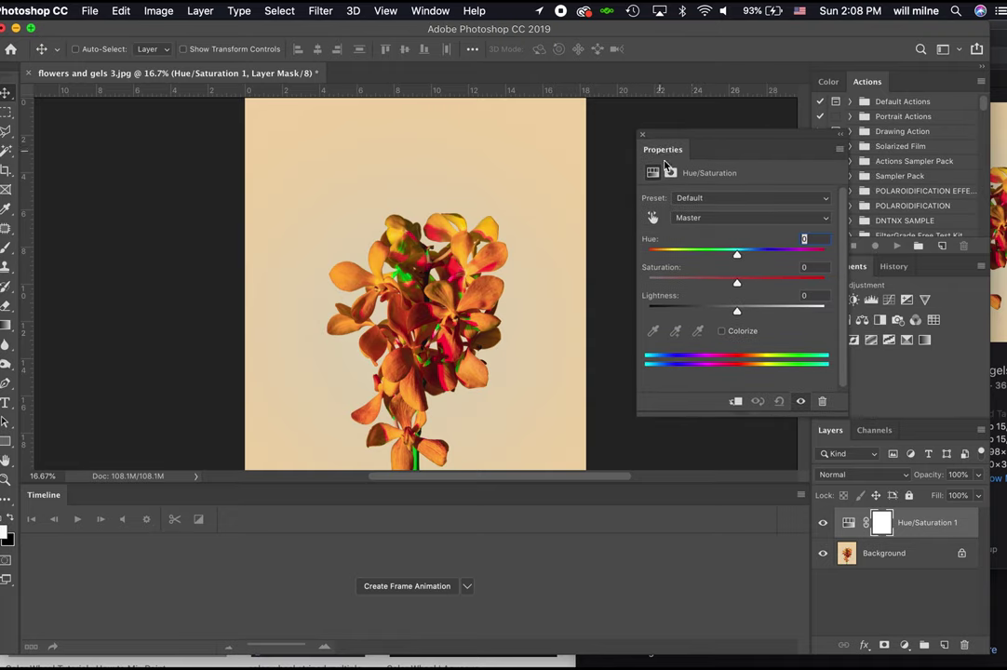
left_click_drag(649, 240, 436, 256)
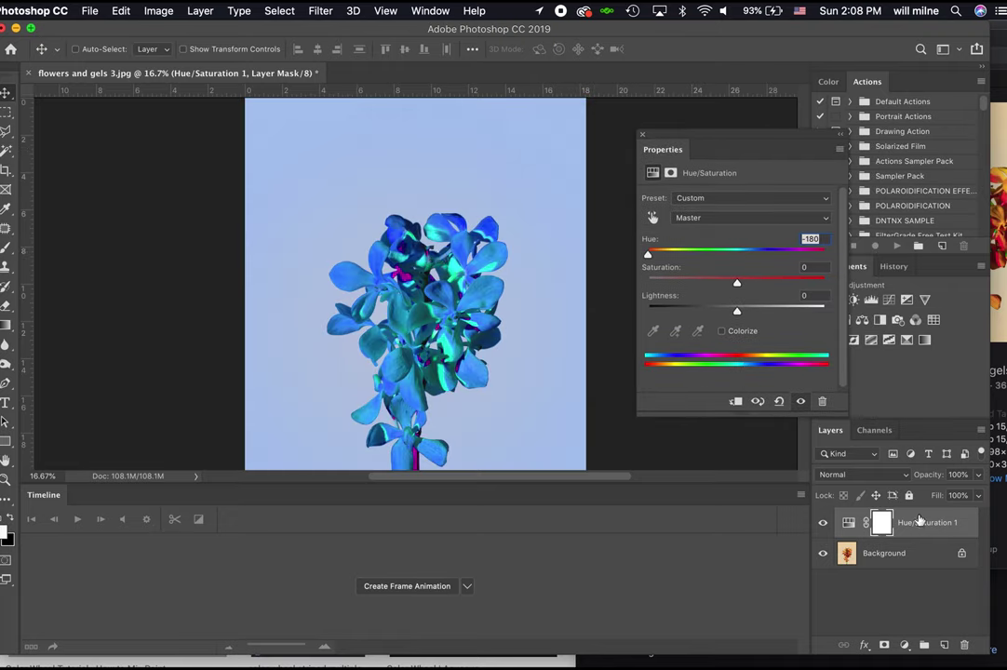
Step: Duplicate the hue layer repeatedly, raising each copy's hue from -170 up to about -45
key("super+j")
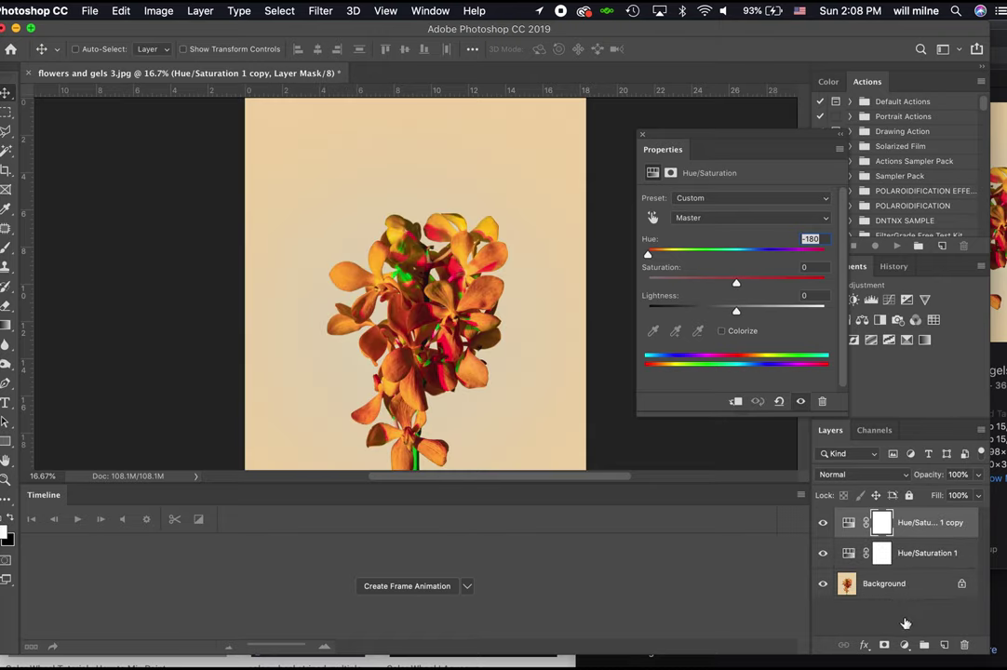
left_click_drag(648, 256, 686, 260)
key("super+j")
key("super+j")
key("super+j")
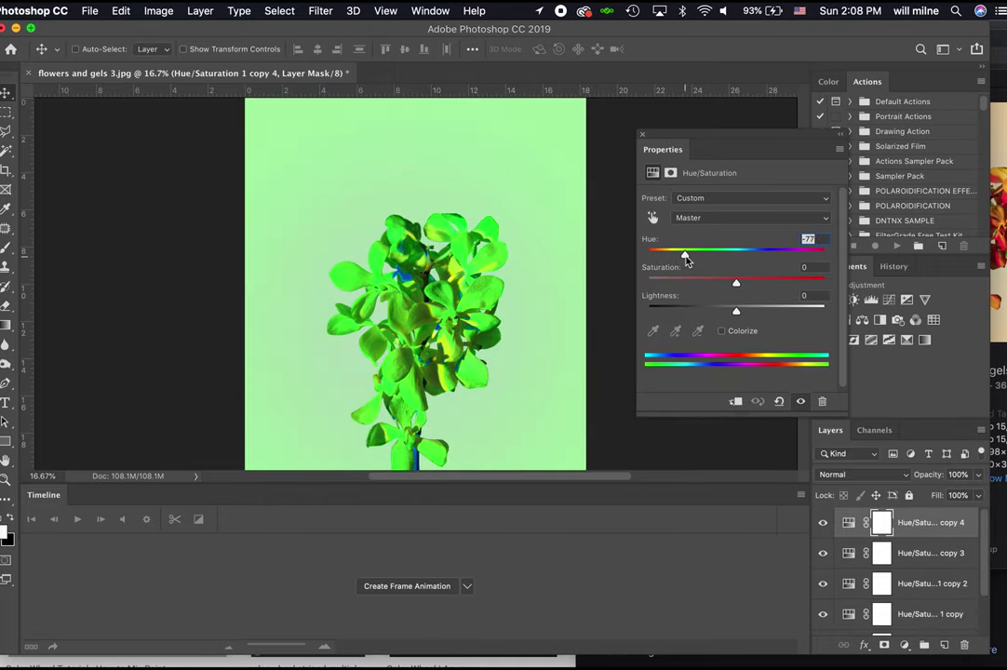
key("super+j")
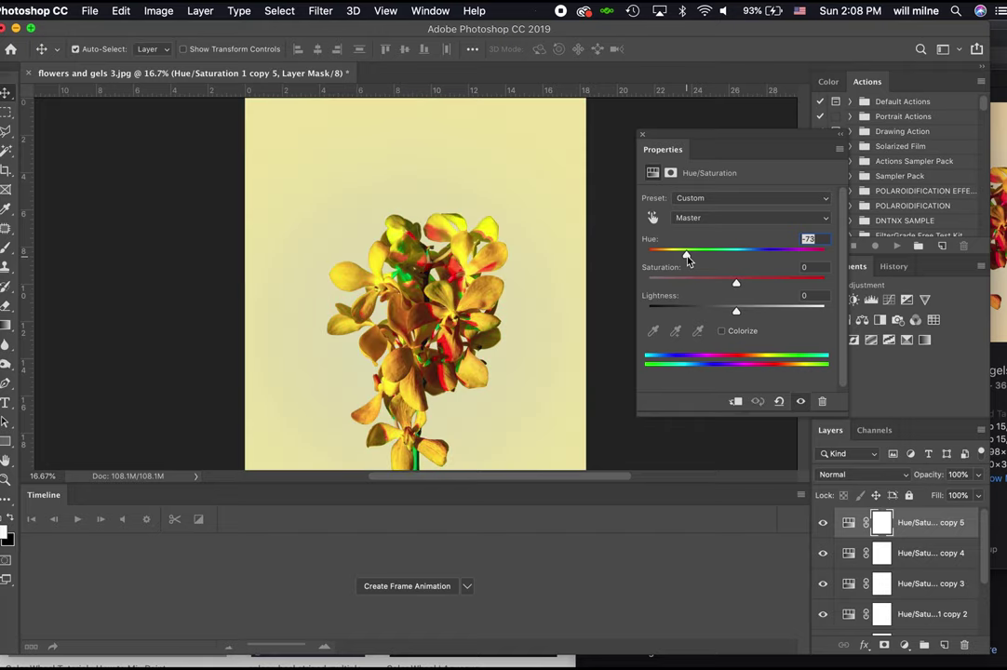
left_click_drag(687, 261, 742, 258)
key("super+j")
key("super+j")
key("super+j")
key("super+j")
key("super+j")
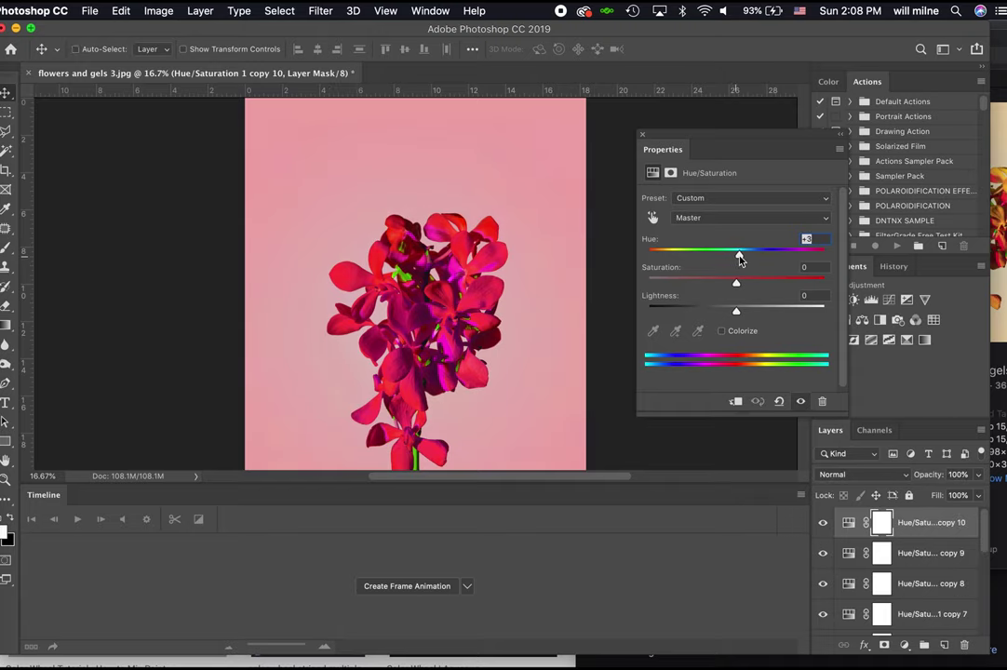
Step: Keep duplicating through copy 23, stepping the hue from +10 up to +180
key("super+j")
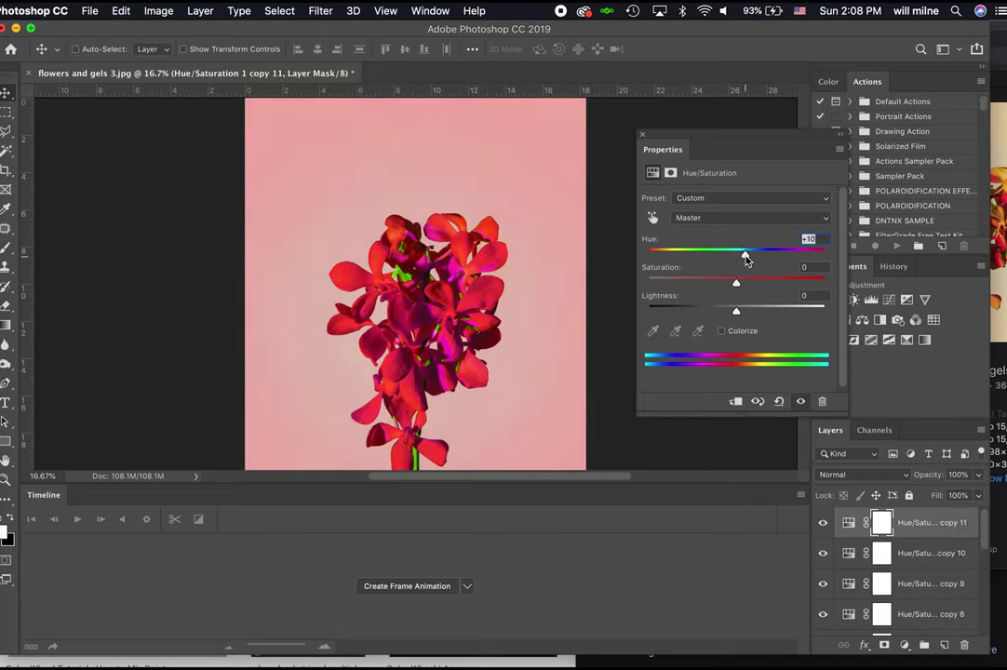
left_click_drag(742, 258, 745, 258)
key("super+j")
key("super+j")
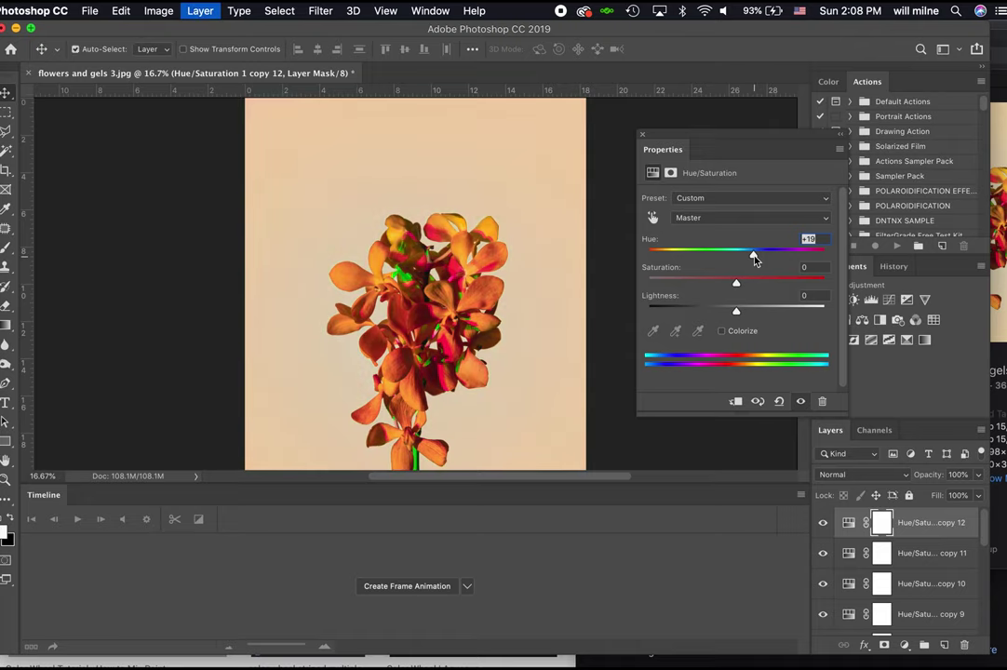
left_click_drag(755, 259, 791, 258)
key("super+j")
key("super+j")
key("super+j")
key("super+j")
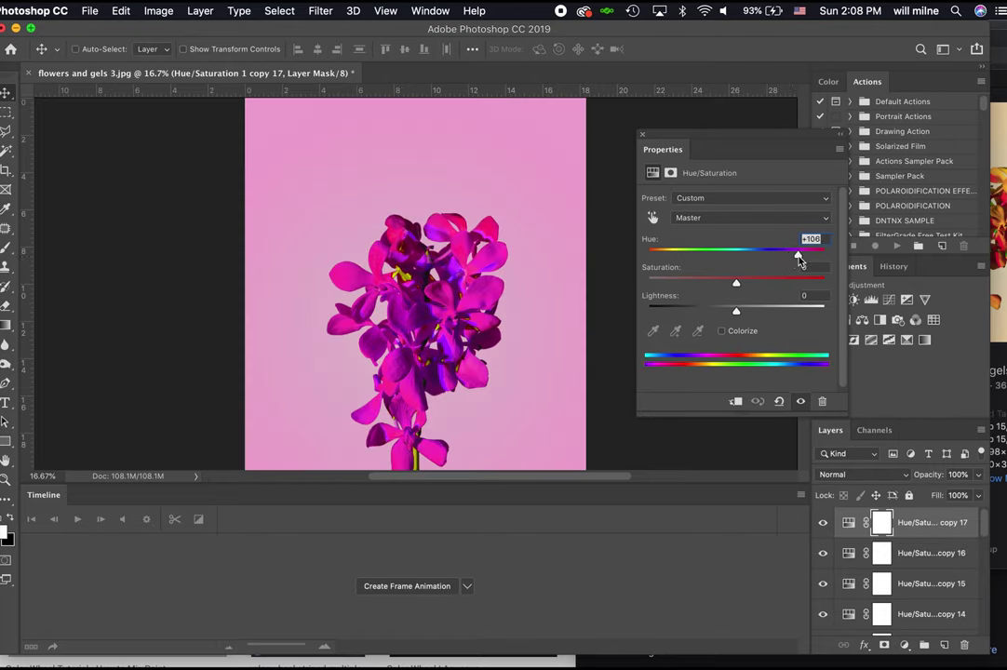
key("super+j")
left_click_drag(790, 258, 836, 257)
key("super+j")
key("super+j")
key("super+j")
key("super+j")
key("super+j")
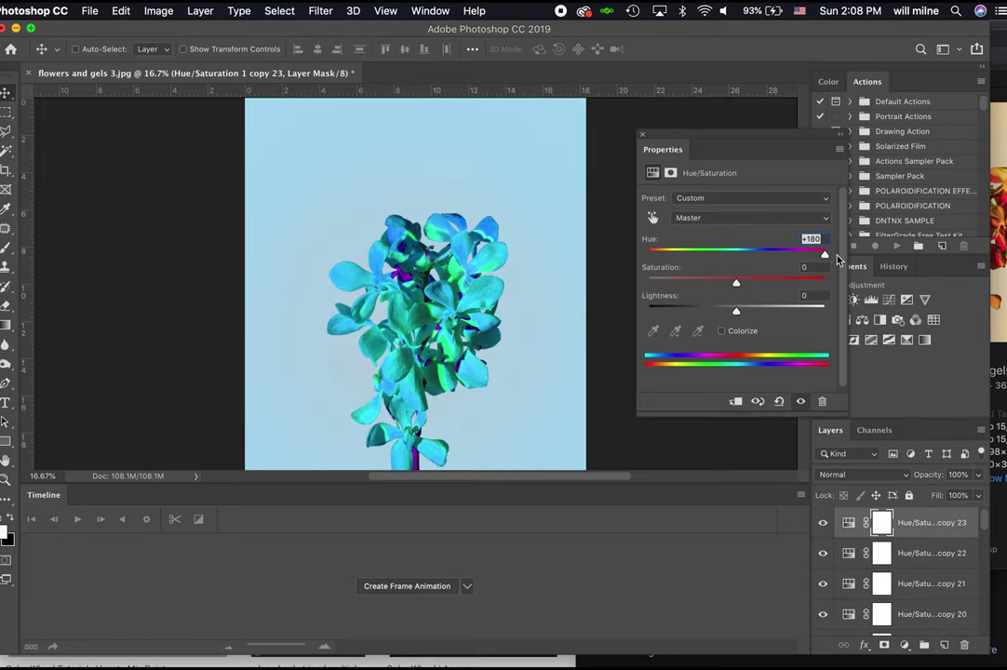
Step: Create a frame animation in the Timeline panel
left_click(467, 587)
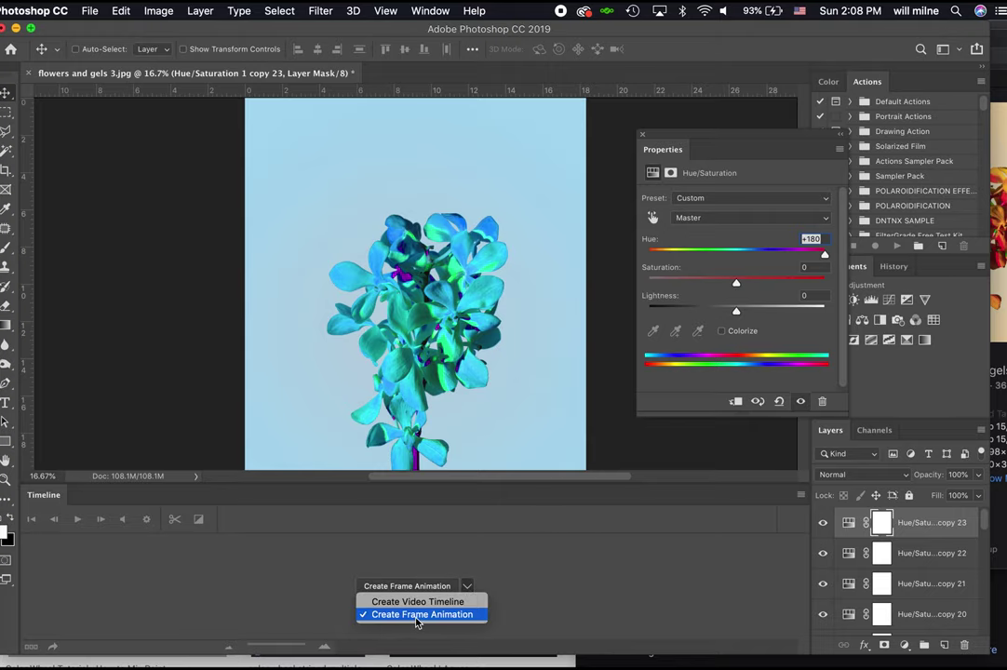
left_click(416, 615)
left_click(414, 590)
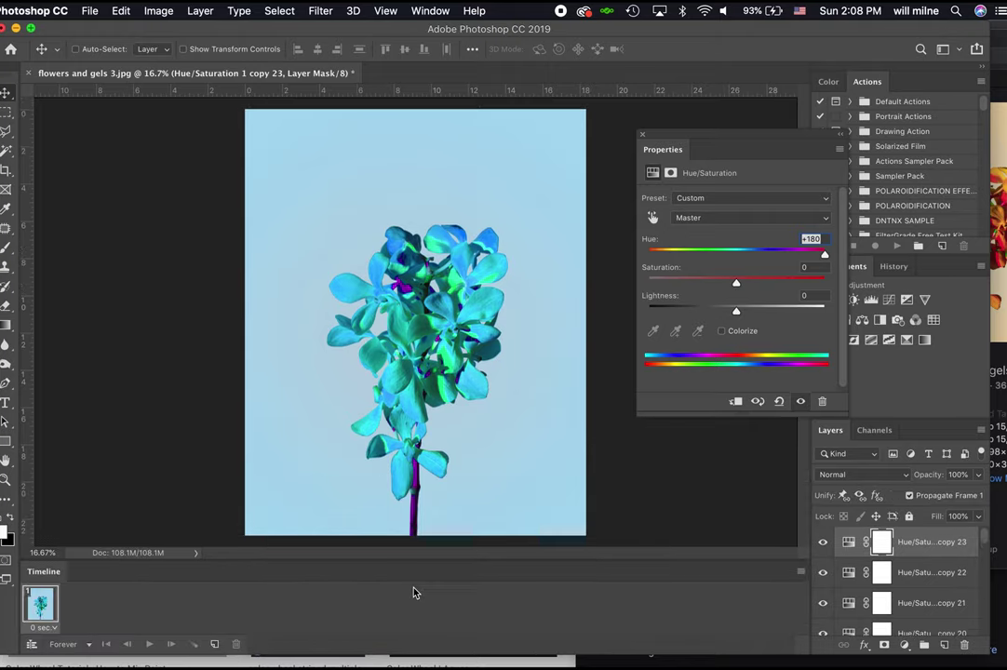
Step: Make a separate animation frame from each layer in the stack
left_click(801, 573)
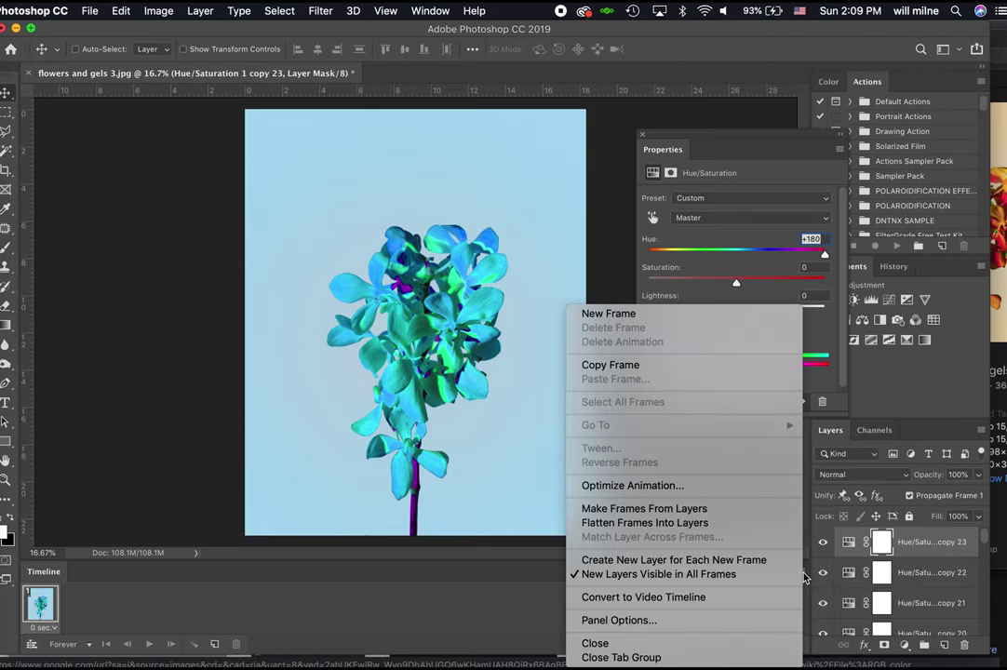
left_click(804, 577)
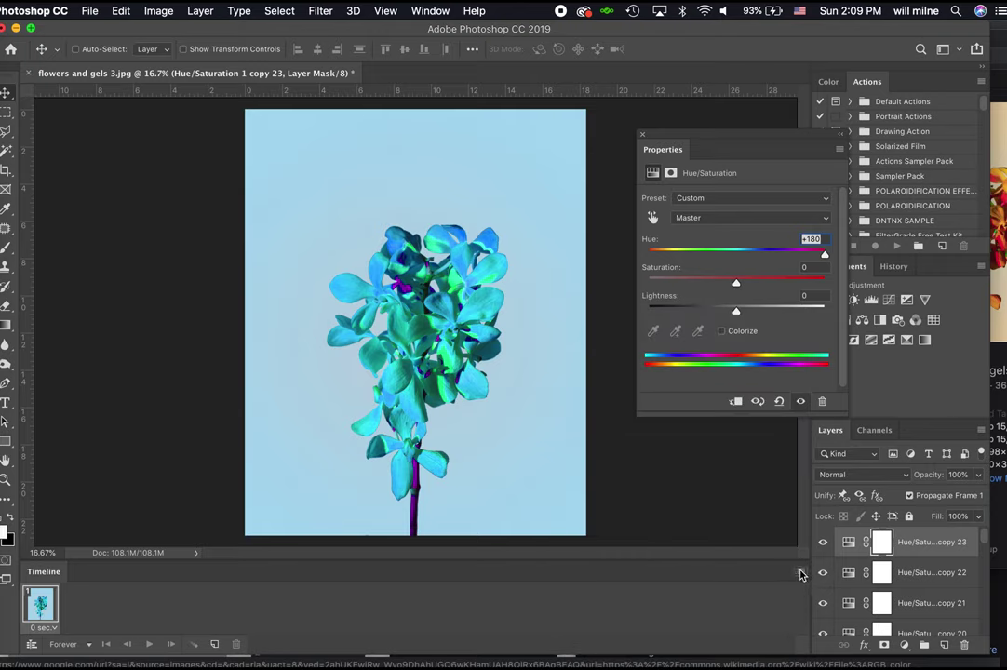
left_click(801, 573)
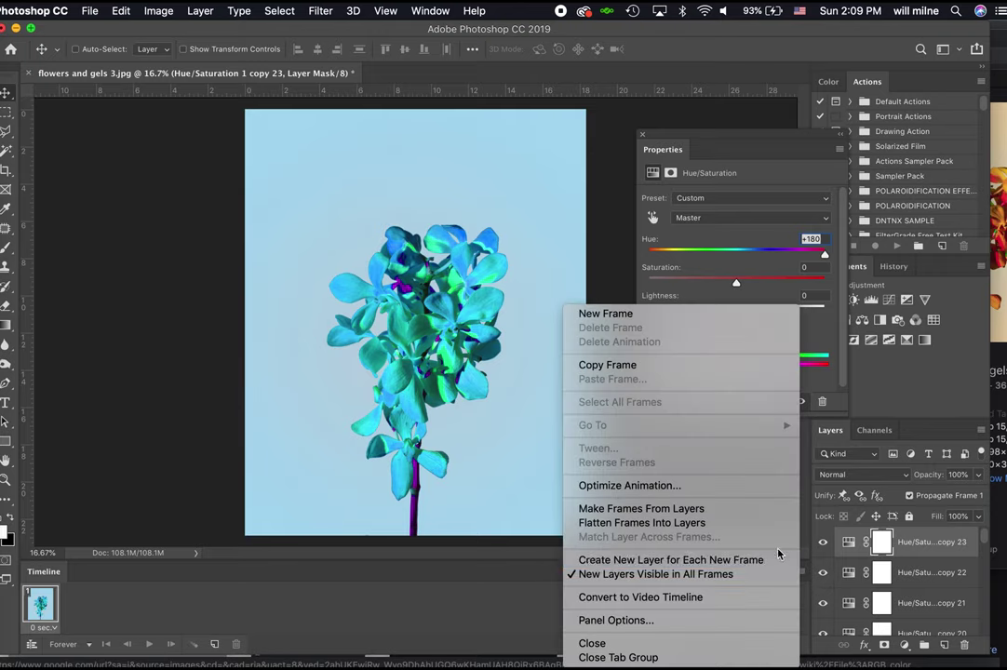
left_click(748, 515)
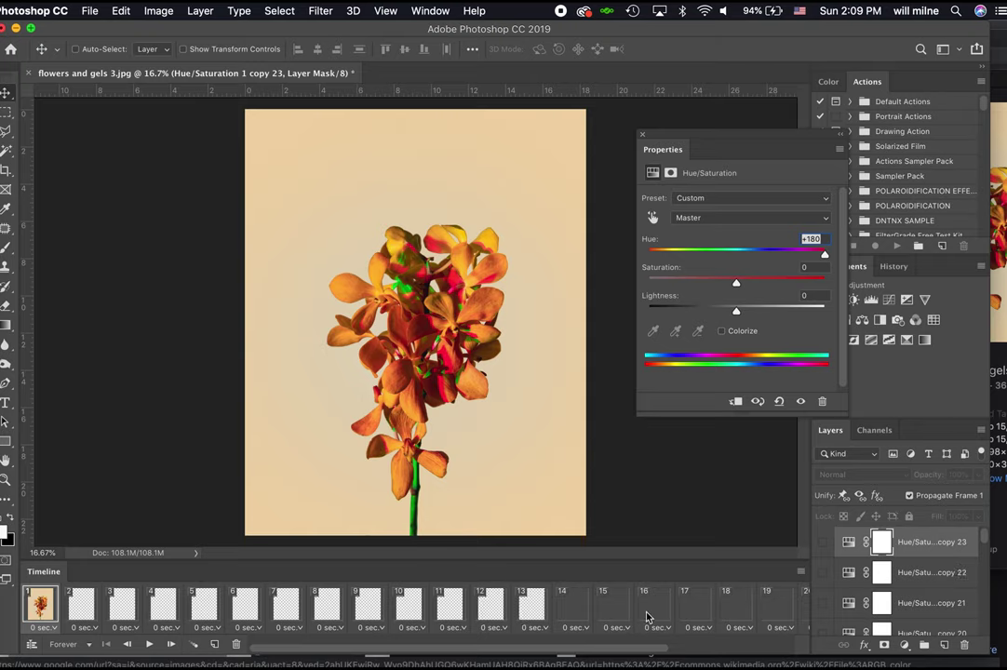
Step: Select the Background layer and delete the original first animation frame
scroll(921, 574, "down", 15)
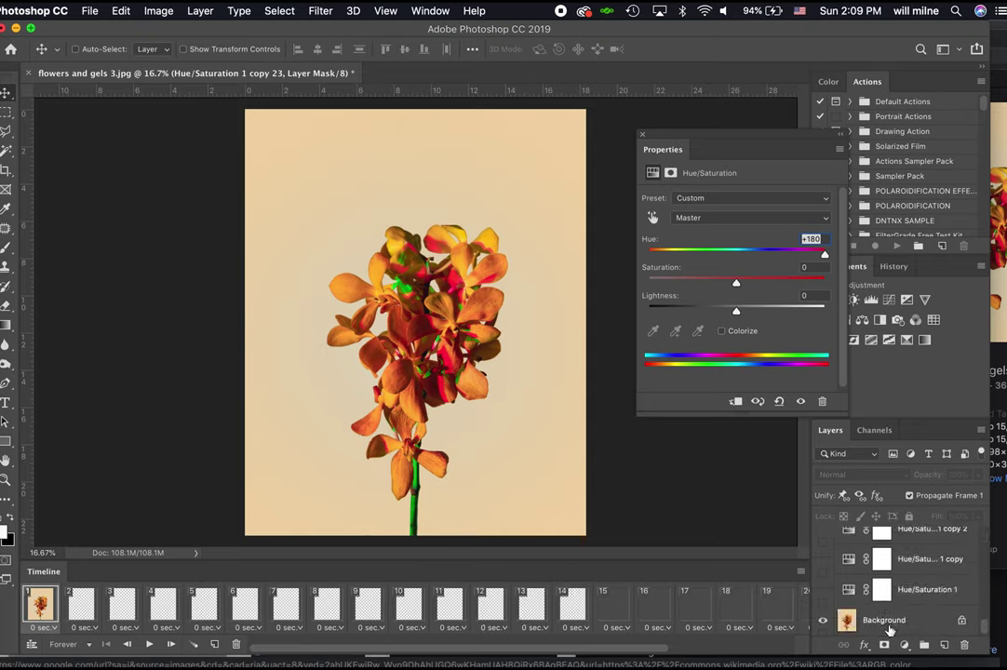
left_click(874, 618)
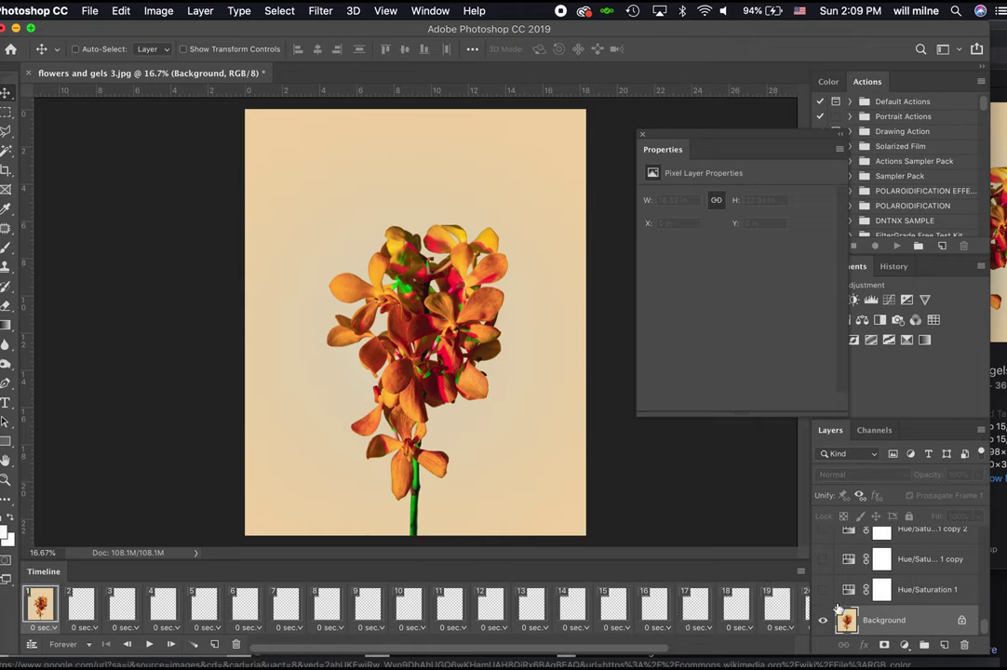
left_click(237, 645)
left_click(615, 245)
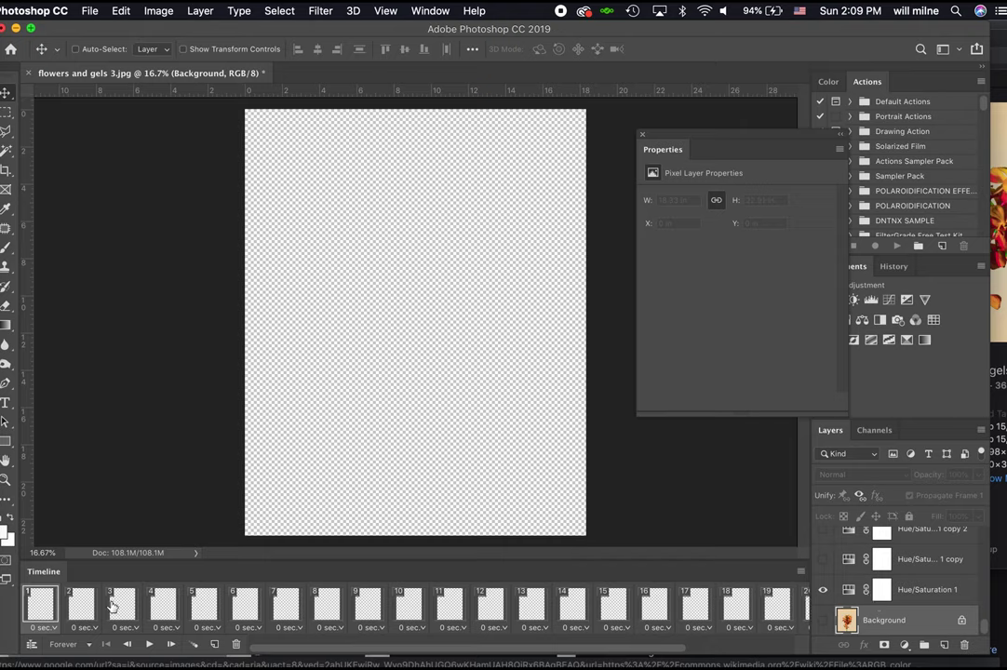
Step: Check frames 1–3 and make the Background photo visible in the frames
left_click(83, 606)
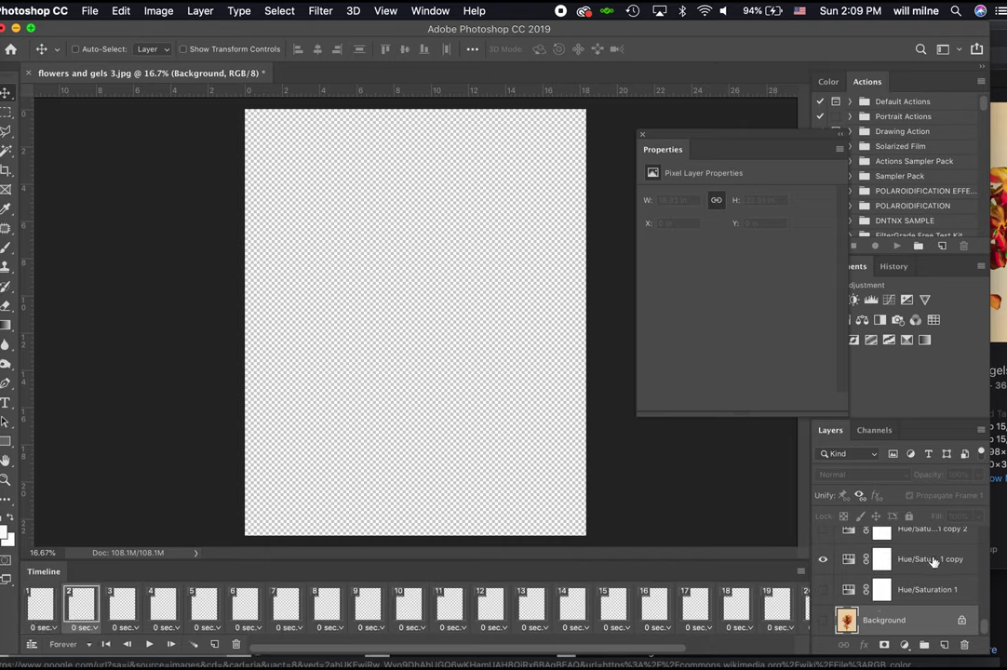
left_click(122, 605)
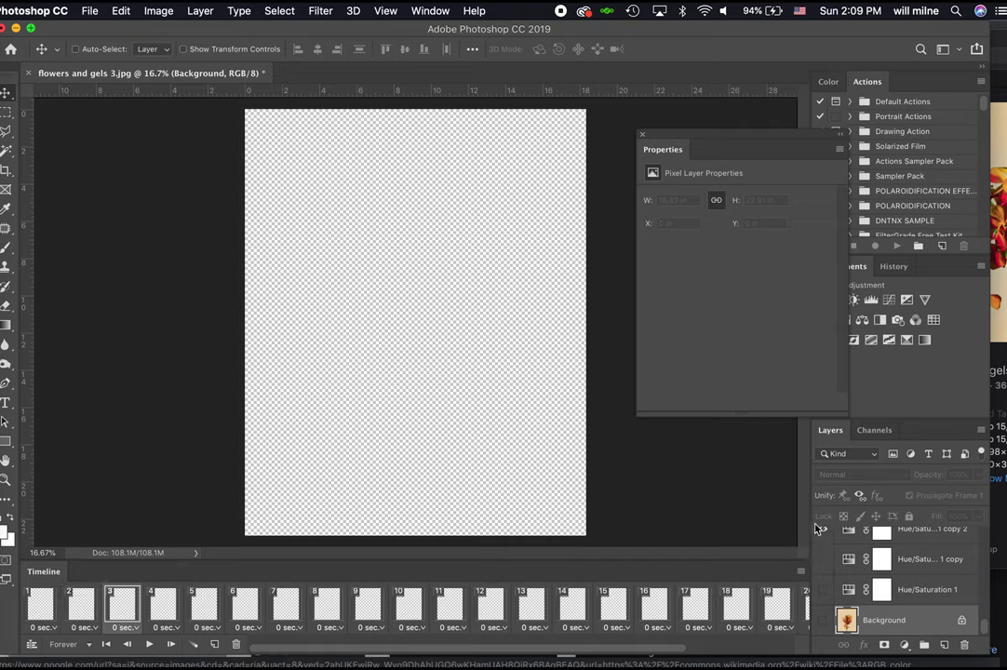
left_click(47, 609)
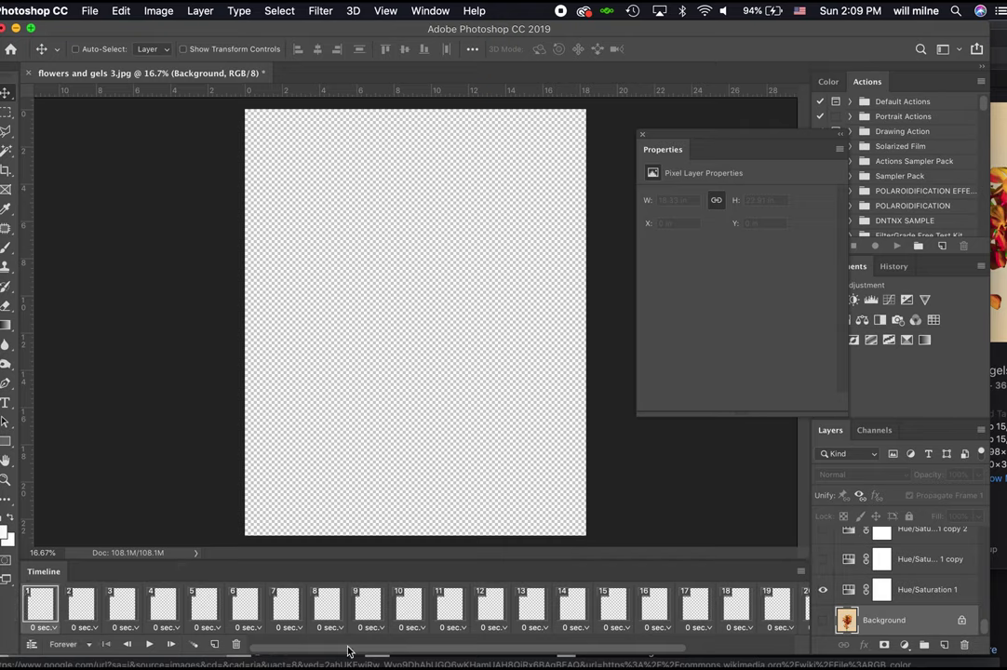
left_click_drag(474, 652, 584, 646)
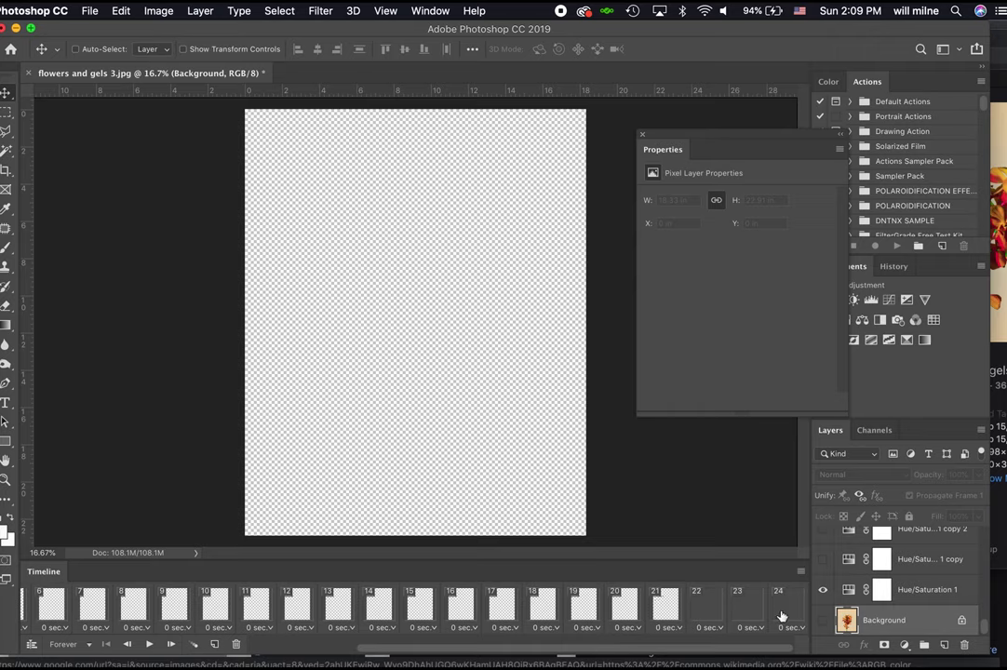
left_click(823, 621)
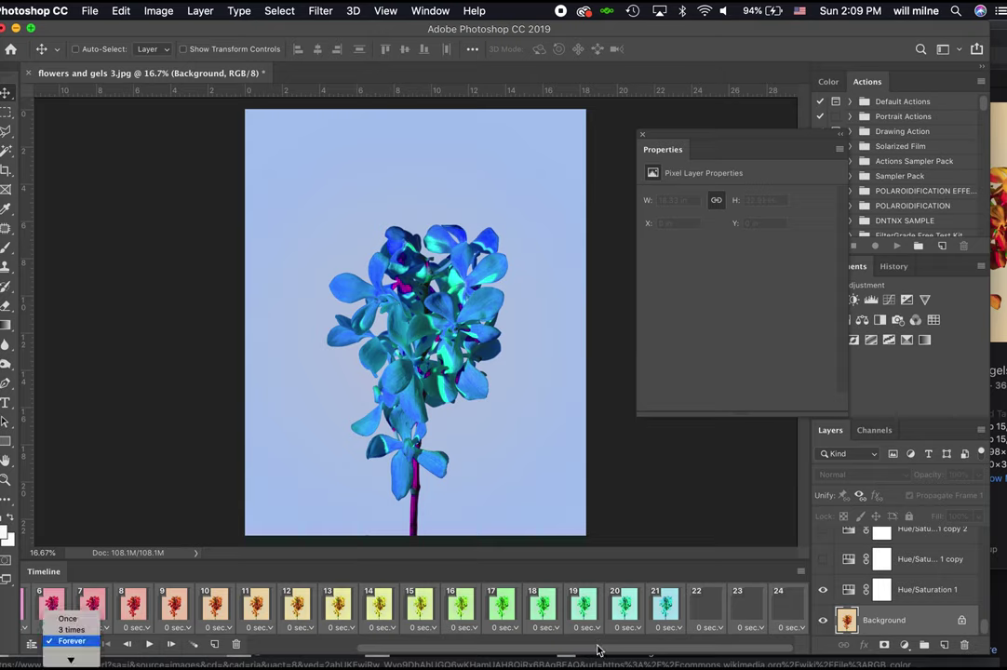
Step: Leave looping on Forever, select frame 24, and preview the hue-cycling playback
key("Escape")
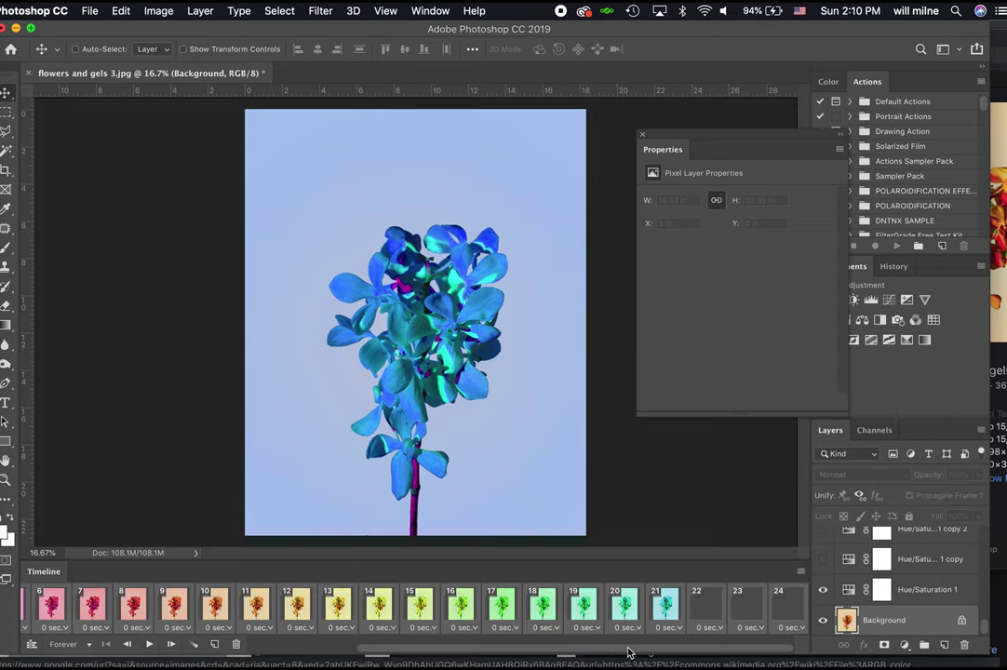
left_click(785, 617)
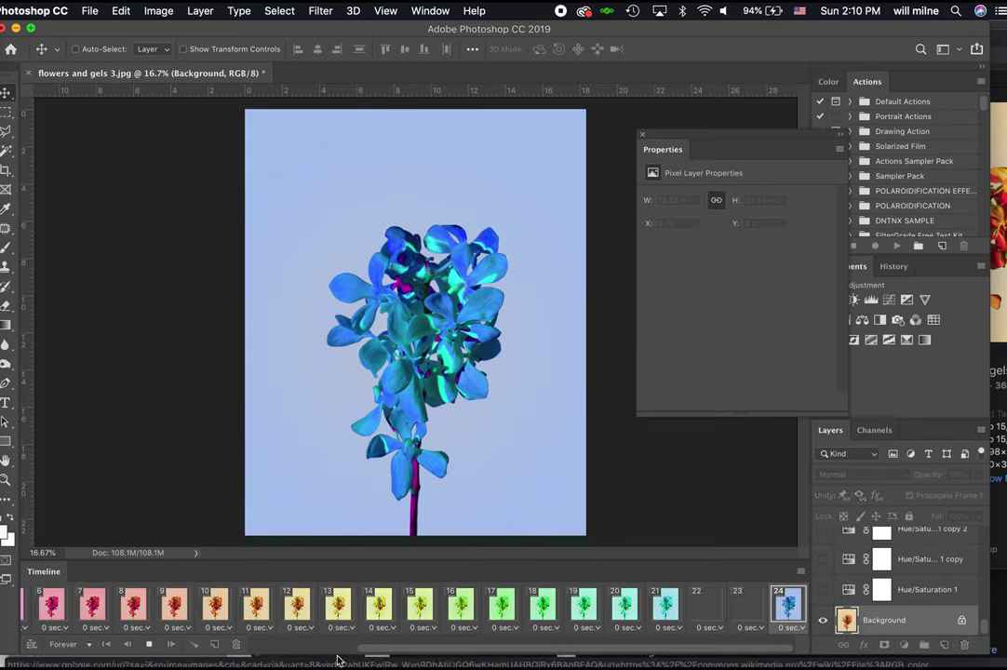
key("space")
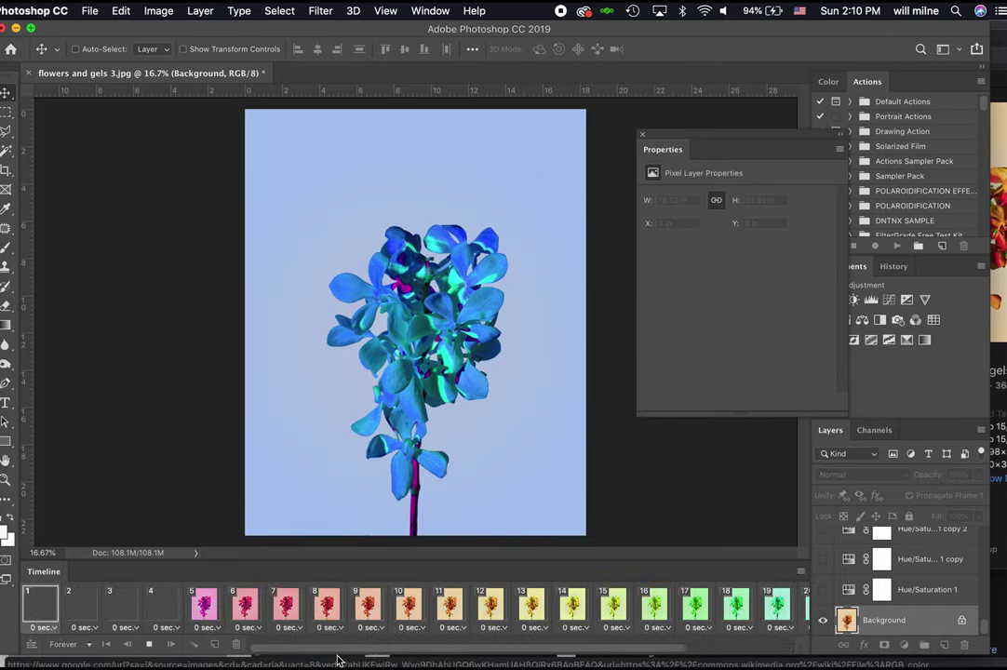
left_click(149, 646)
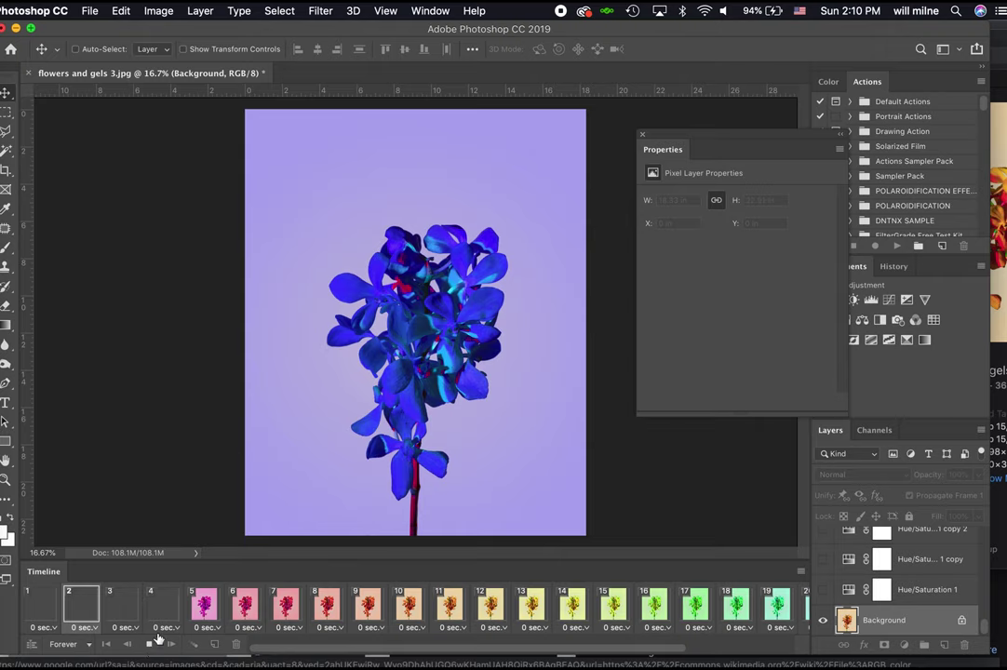
Step: Set the image size width to 5 inches, giving 6.25 inches height at 300 ppi
left_click(158, 10)
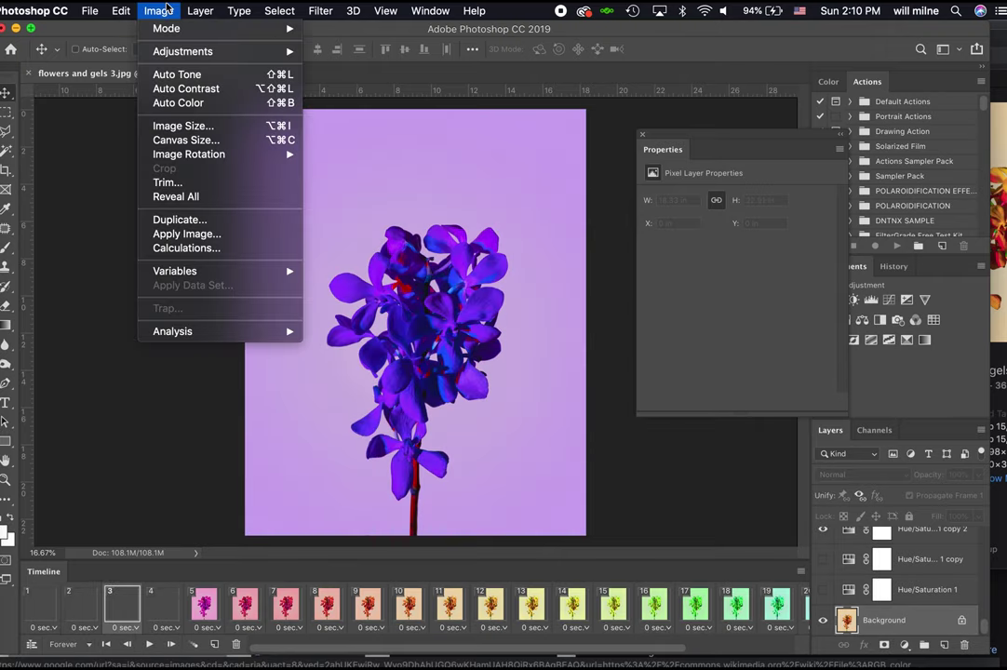
left_click(198, 128)
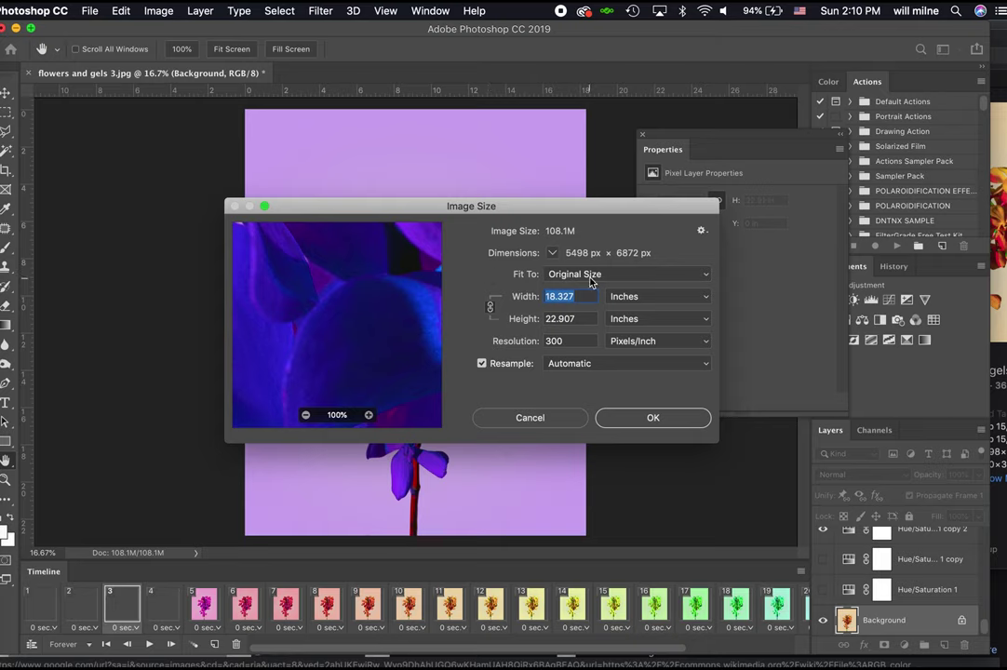
type("5")
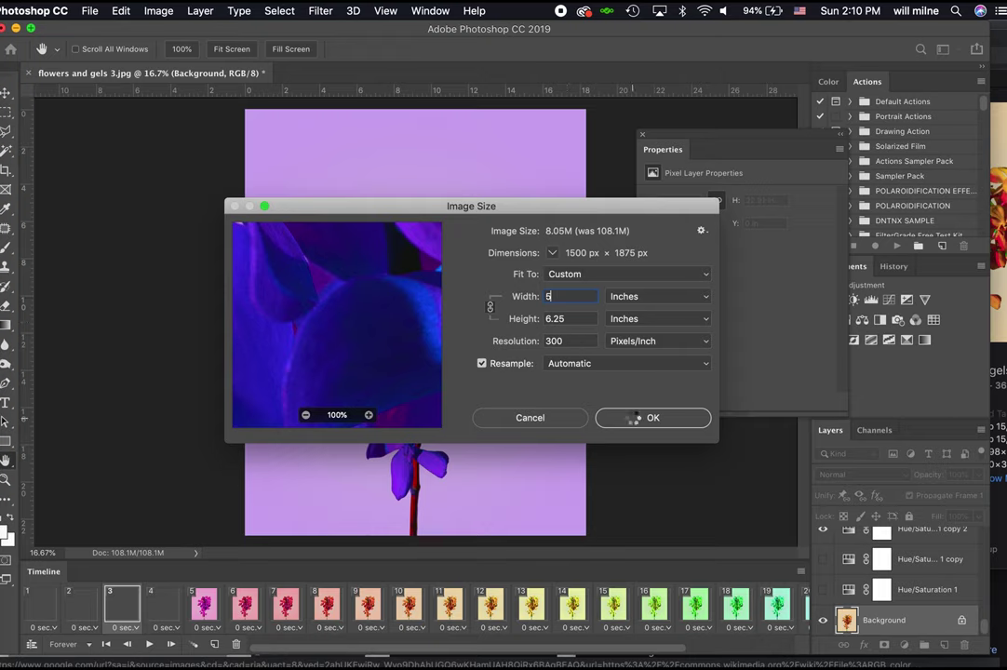
Step: Apply the resize and purge all cached memory, confirming the cannot-be-undone warnings
left_click(121, 11)
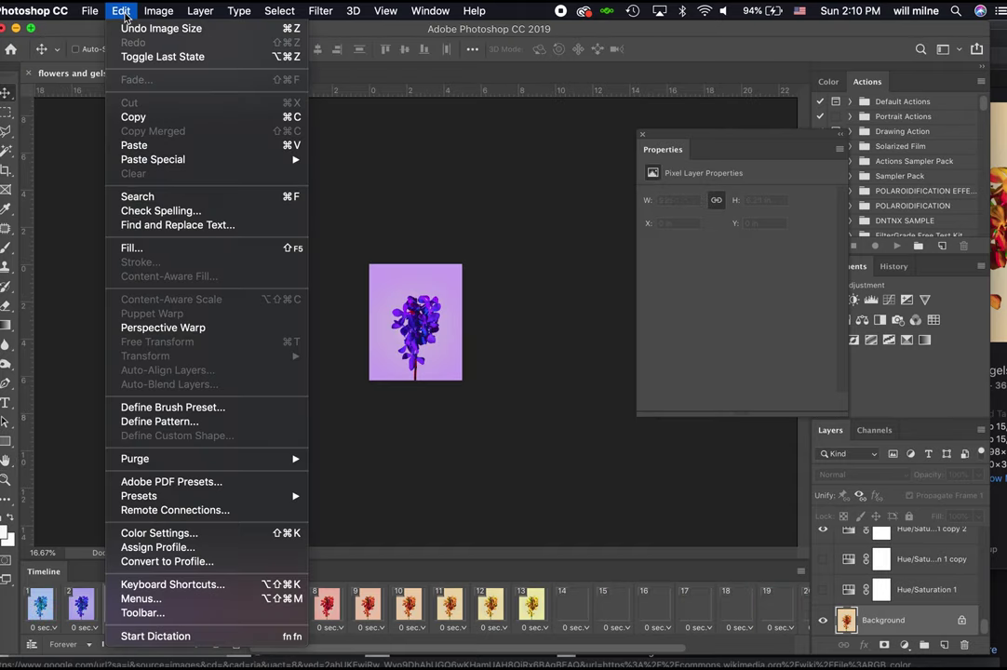
mouse_move(183, 467)
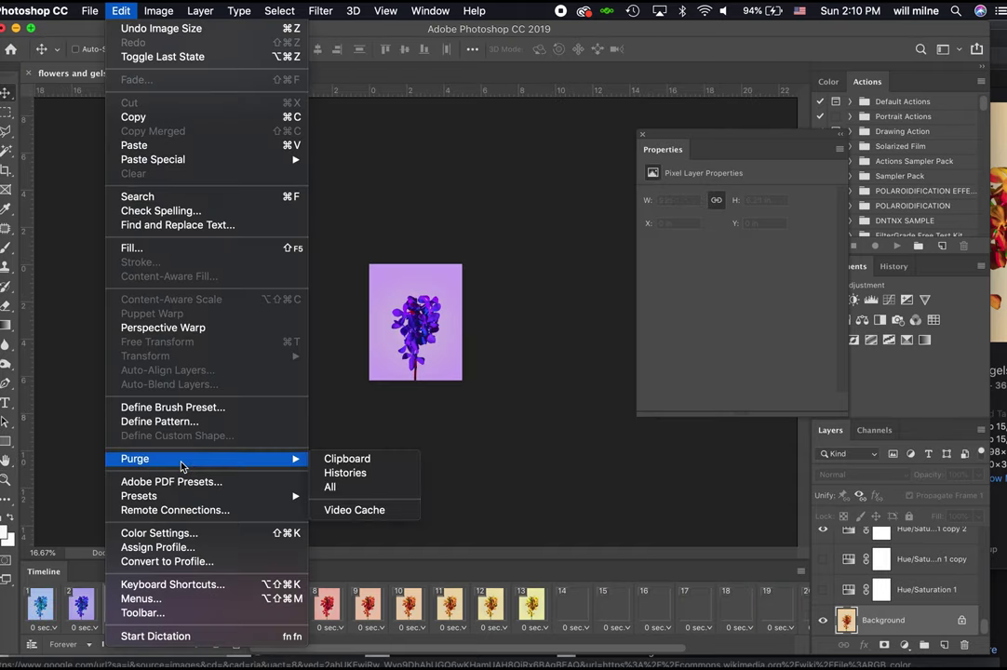
left_click(408, 487)
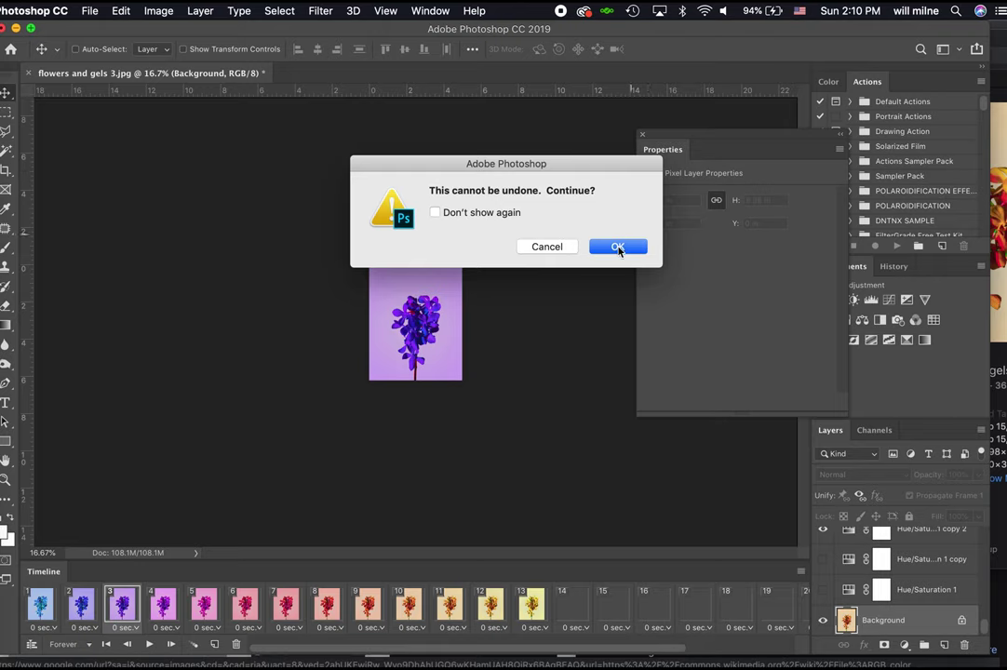
left_click(617, 247)
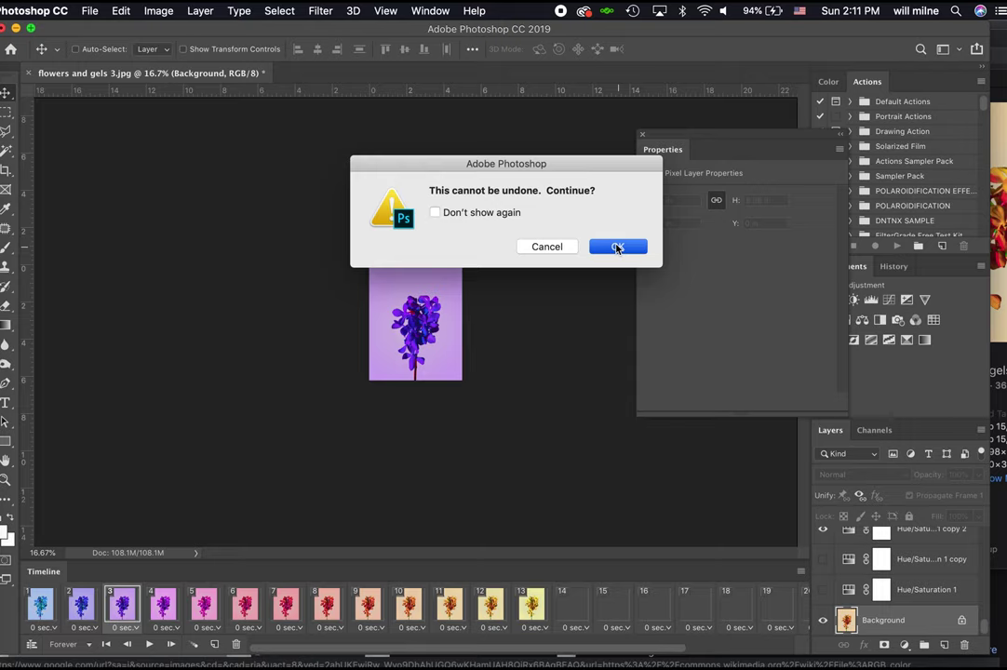
left_click(616, 247)
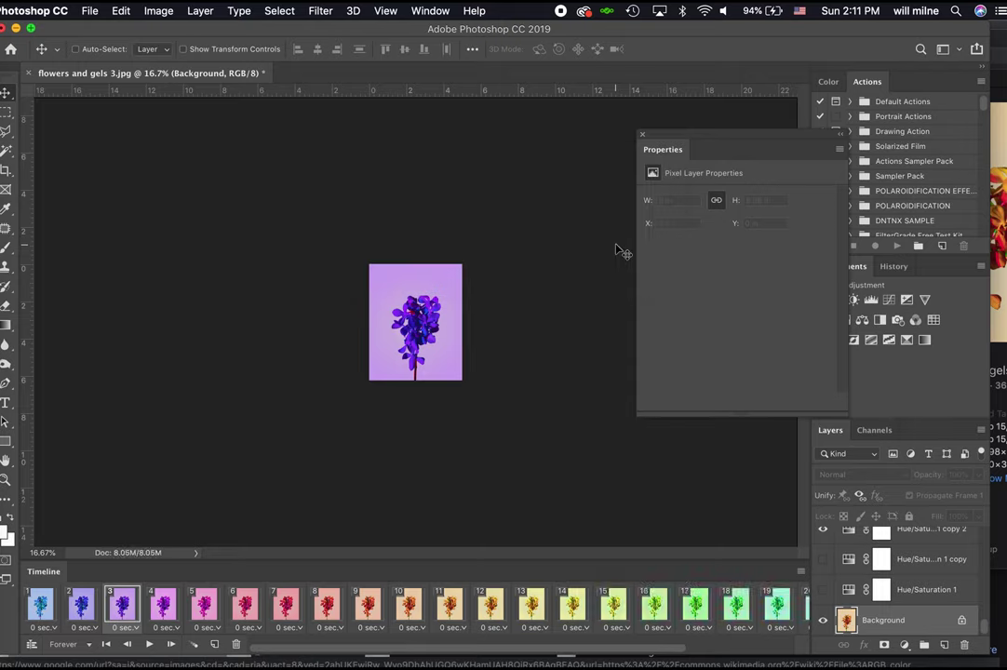
Step: Zoom the canvas to 50% and preview the animation from frame 1
key("super+equal")
key("super+equal")
key("super+equal")
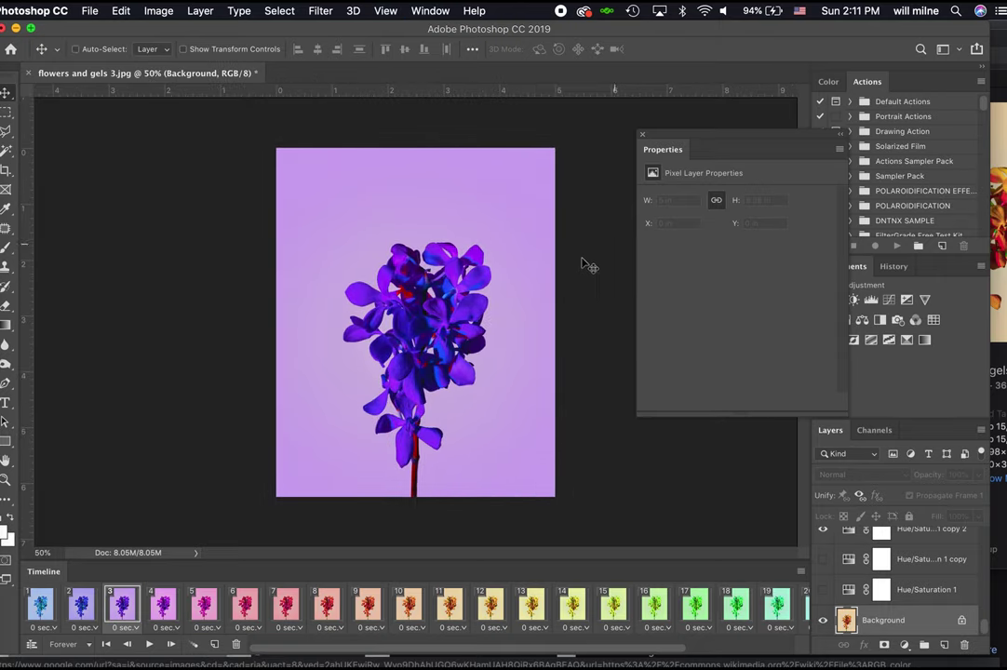
left_click(41, 606)
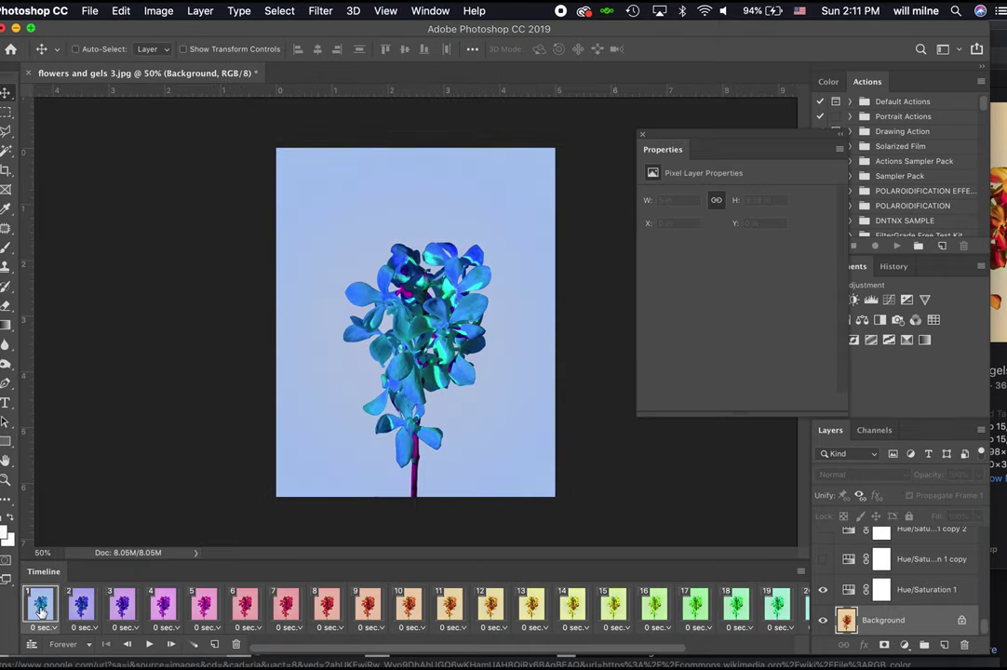
left_click(149, 644)
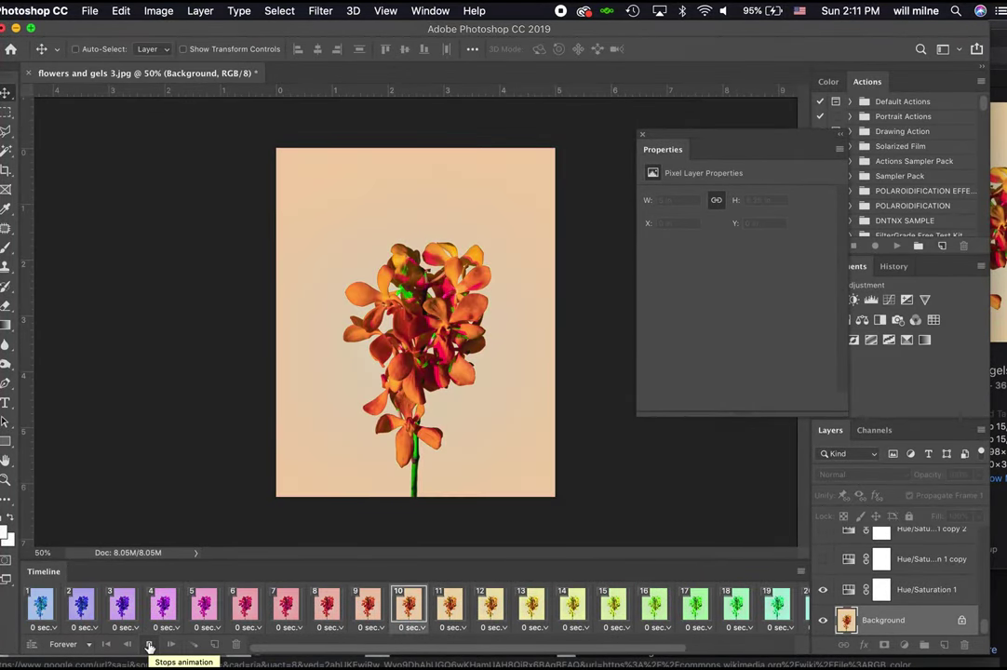
left_click(148, 644)
Step: Give all frames a 0.2-second delay and preview the timing
left_click(40, 609)
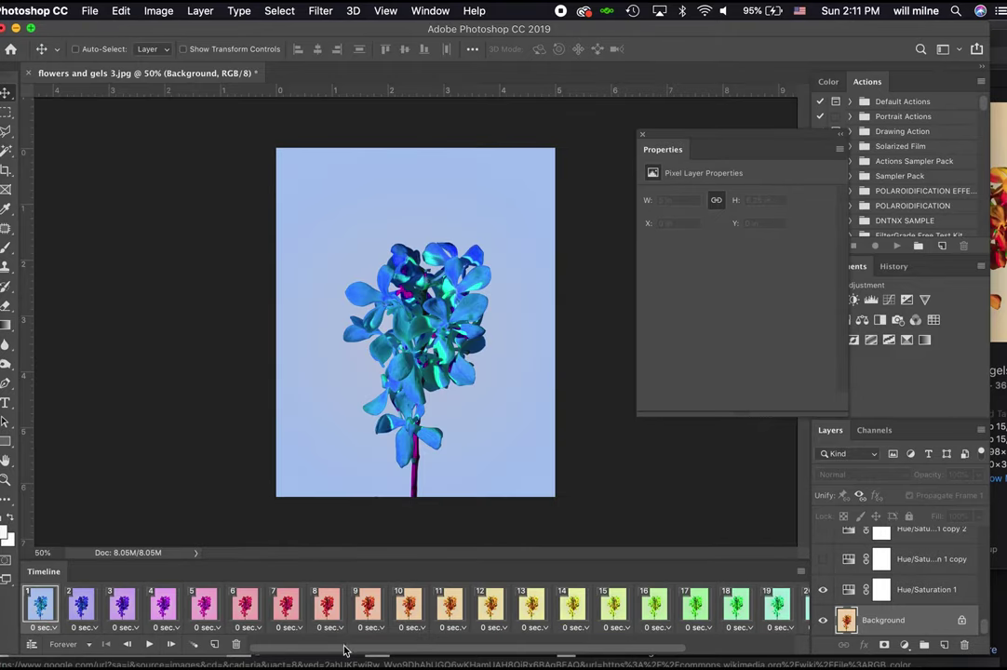
left_click_drag(343, 649, 639, 642)
left_click(784, 607, "shift")
left_click(792, 629)
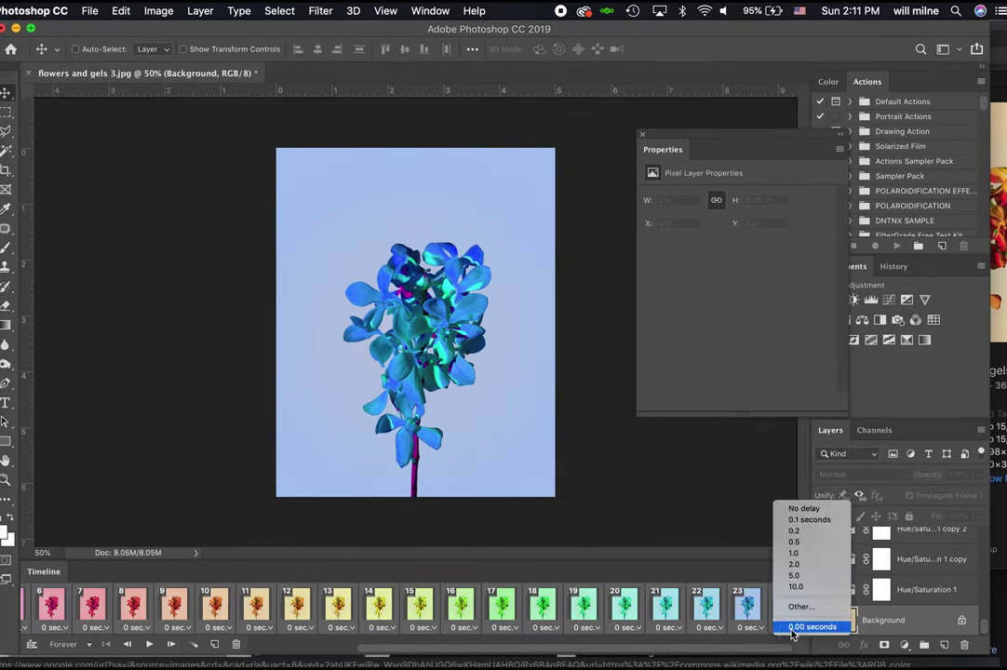
left_click(804, 533)
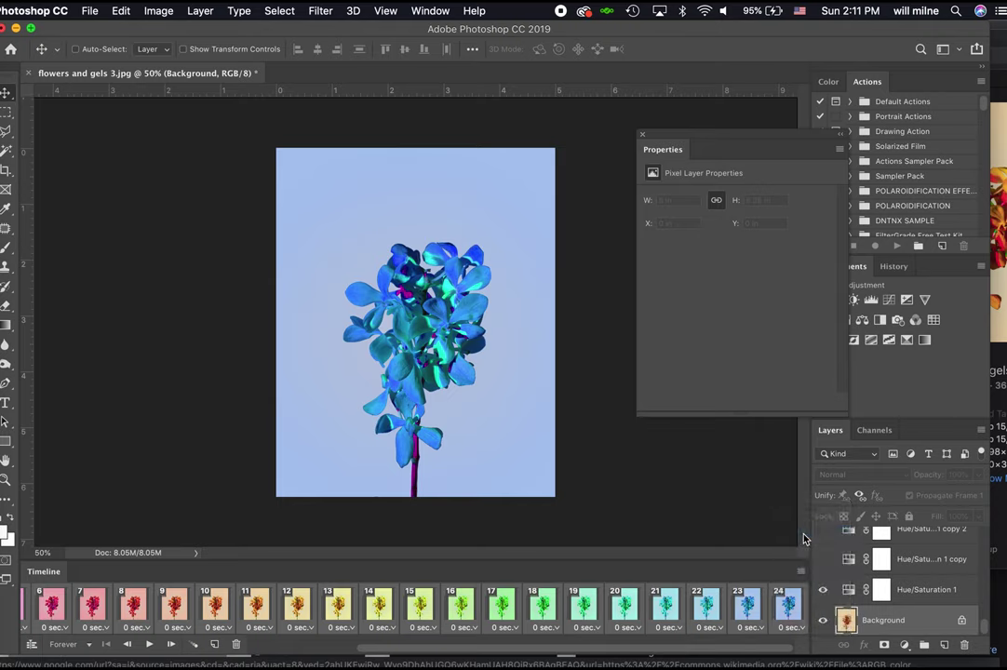
key("space")
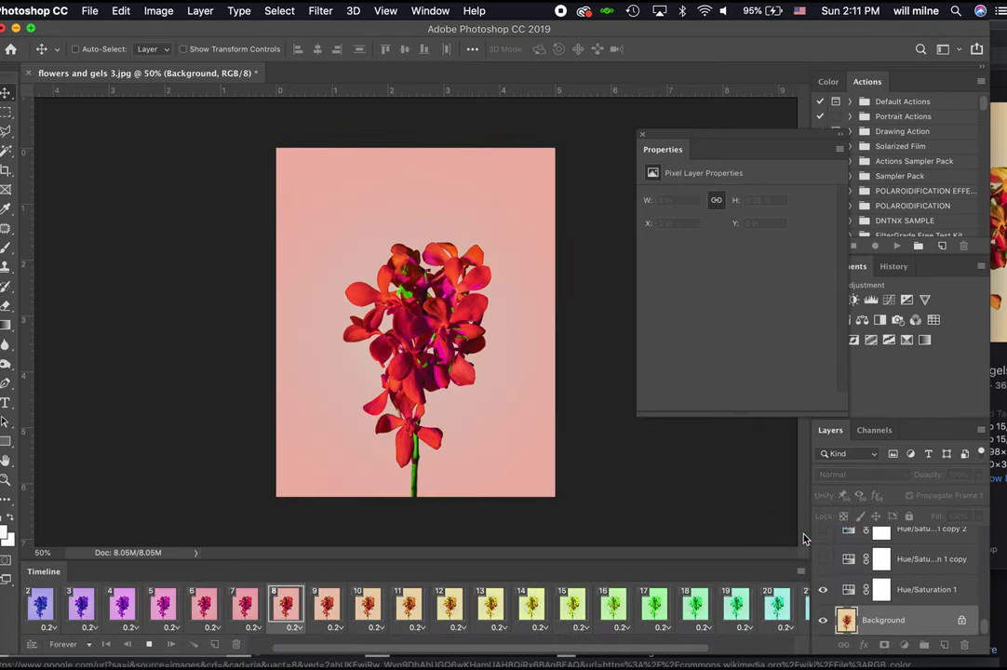
key("space")
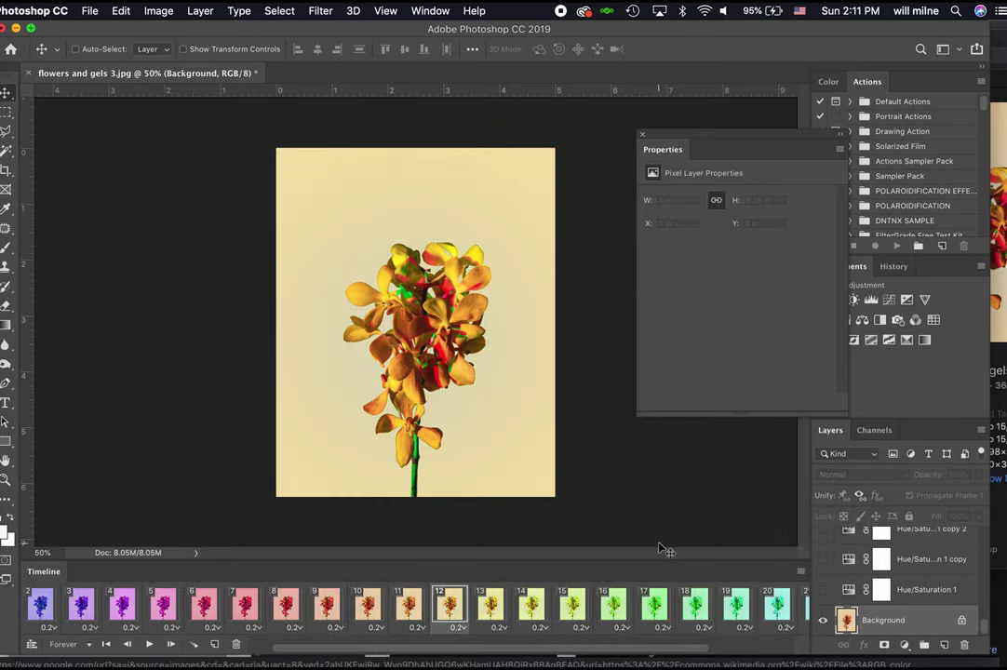
Step: Set frame 10's delay to a custom .00001 seconds and replay the animation
left_click(386, 627)
left_click(381, 607)
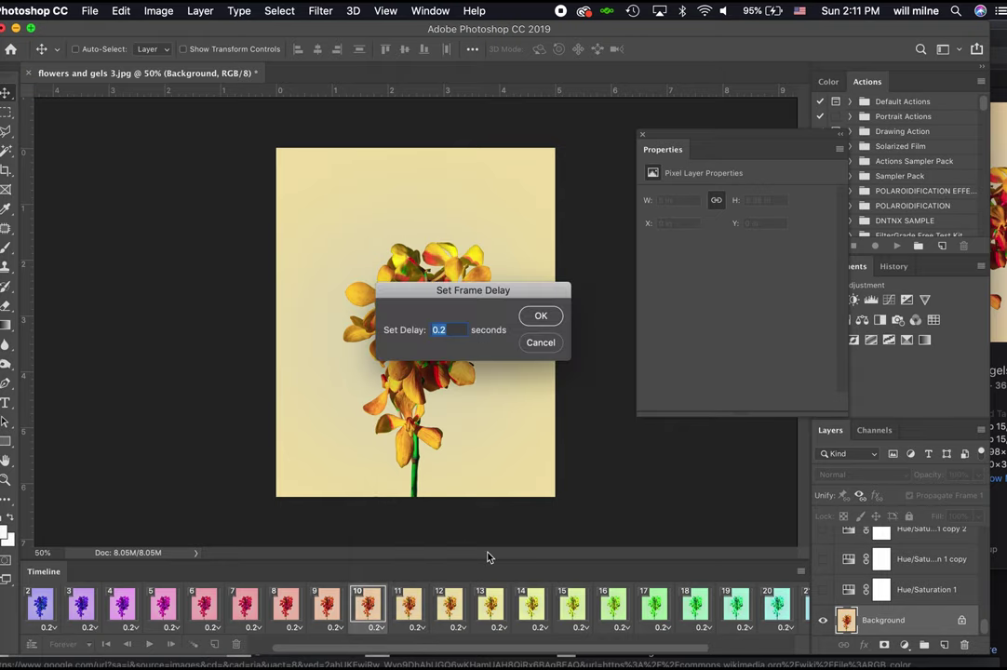
type(".000")
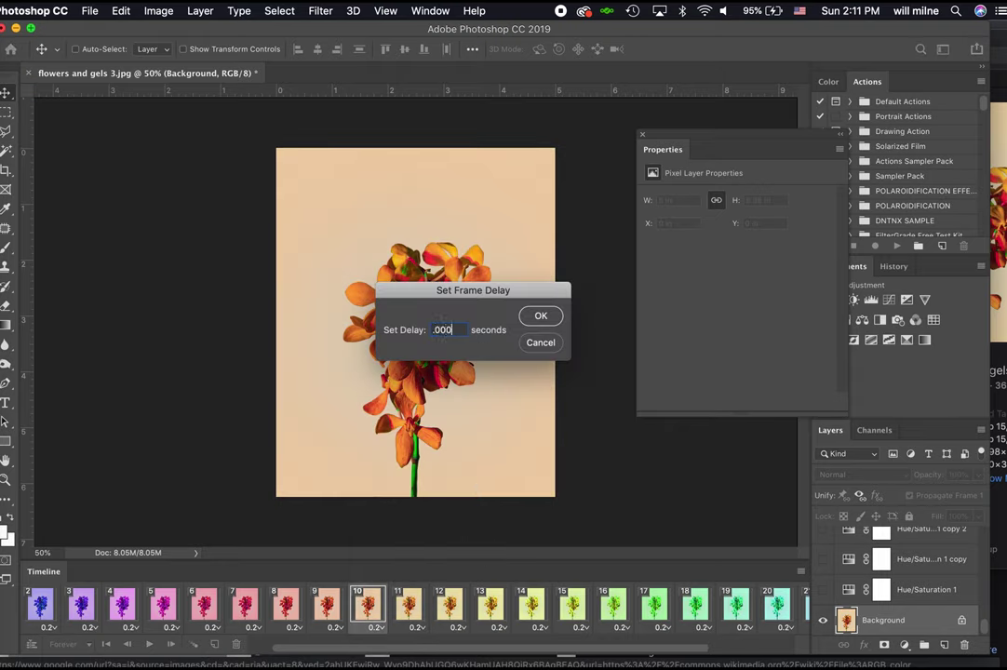
type("01")
left_click(541, 316)
key("space")
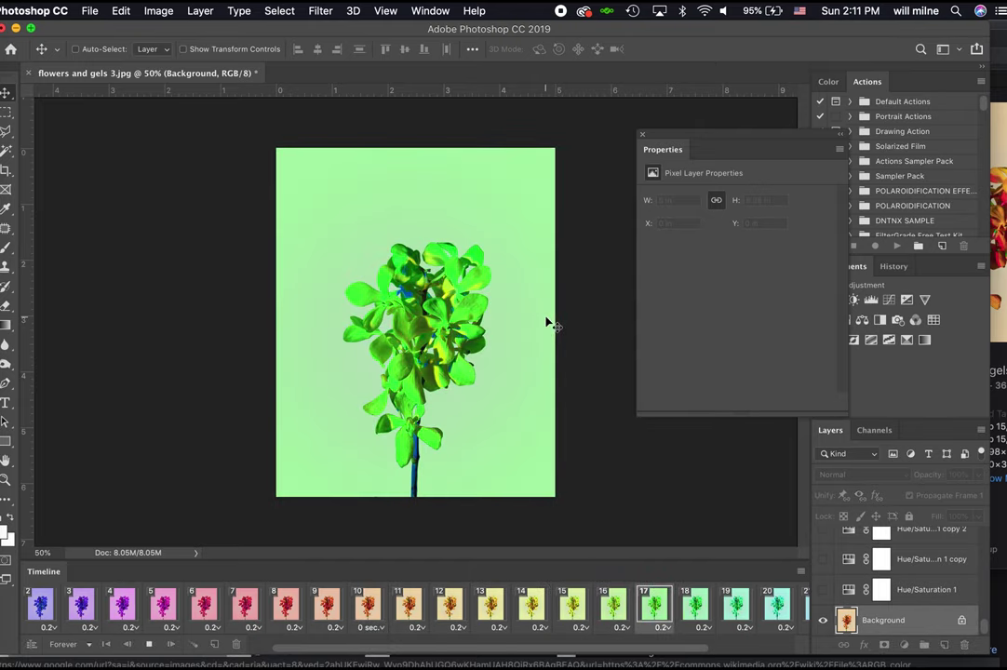
key("space")
Step: Set frame 7's delay to 0 seconds and play the animation again
left_click(253, 627)
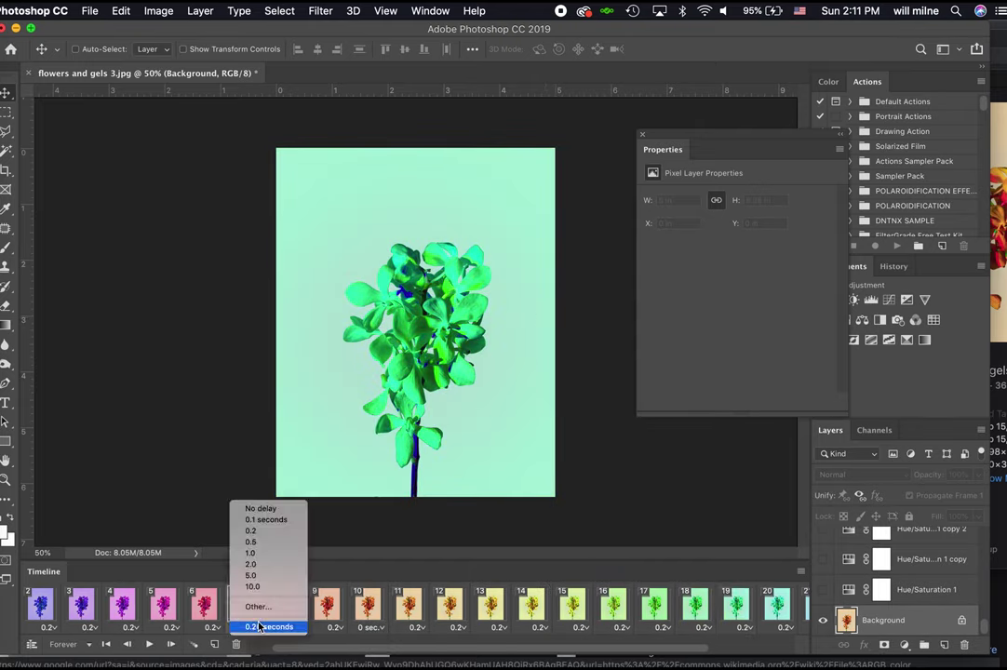
left_click(268, 521)
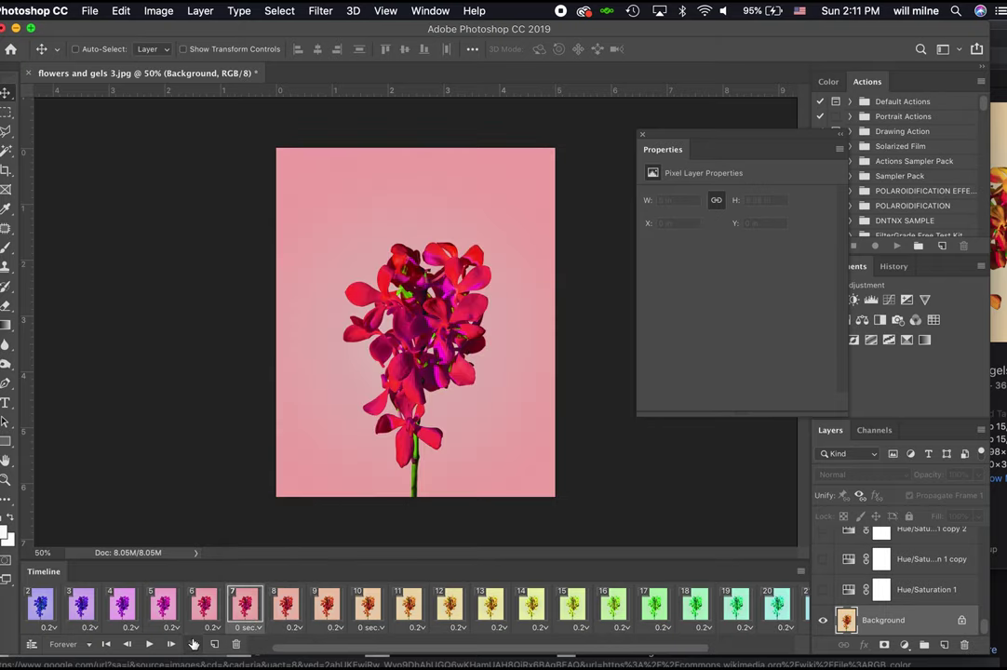
left_click(149, 644)
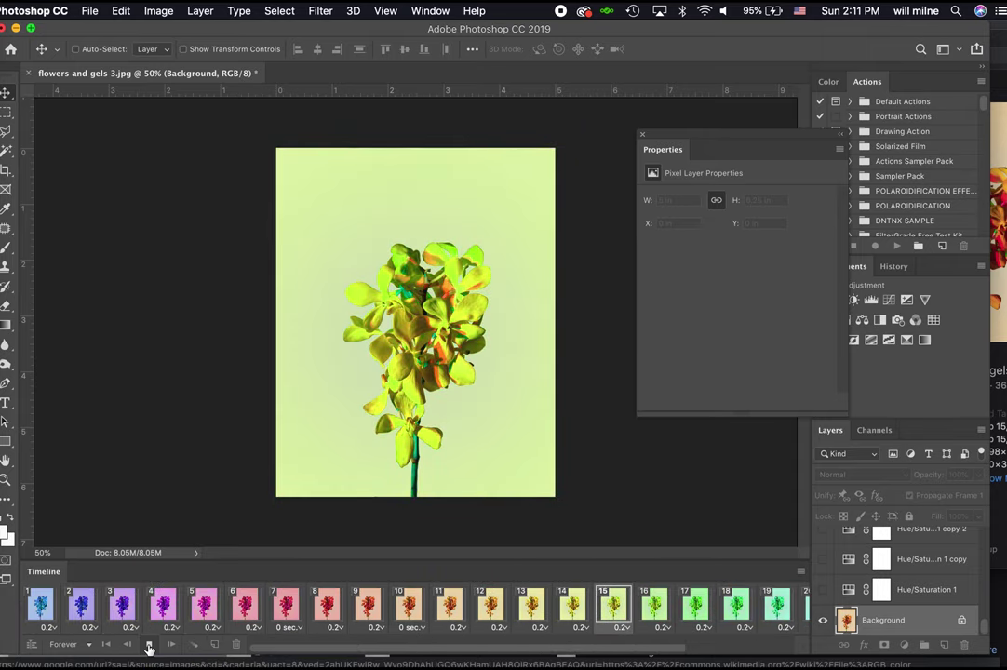
left_click(149, 644)
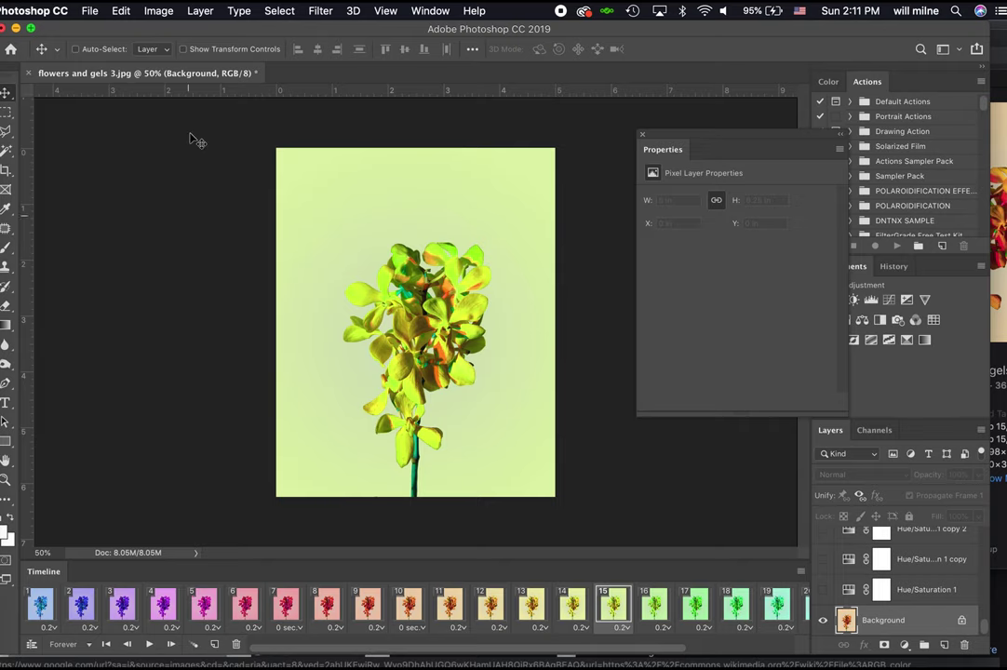
Step: Export the animation through Save for Web (Legacy) as a forever-looping GIF
left_click(83, 10)
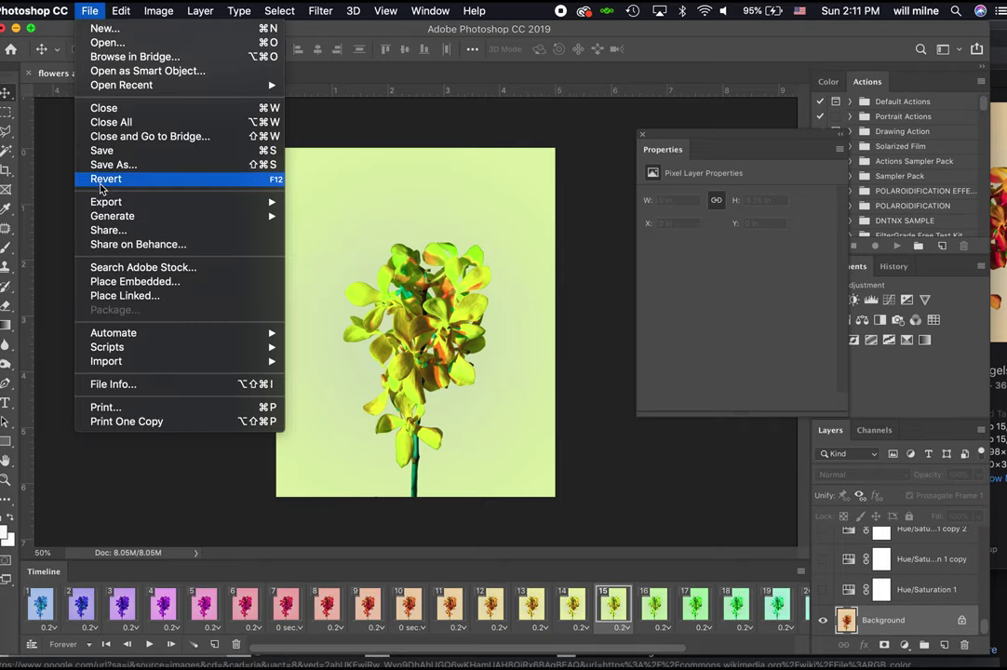
mouse_move(107, 202)
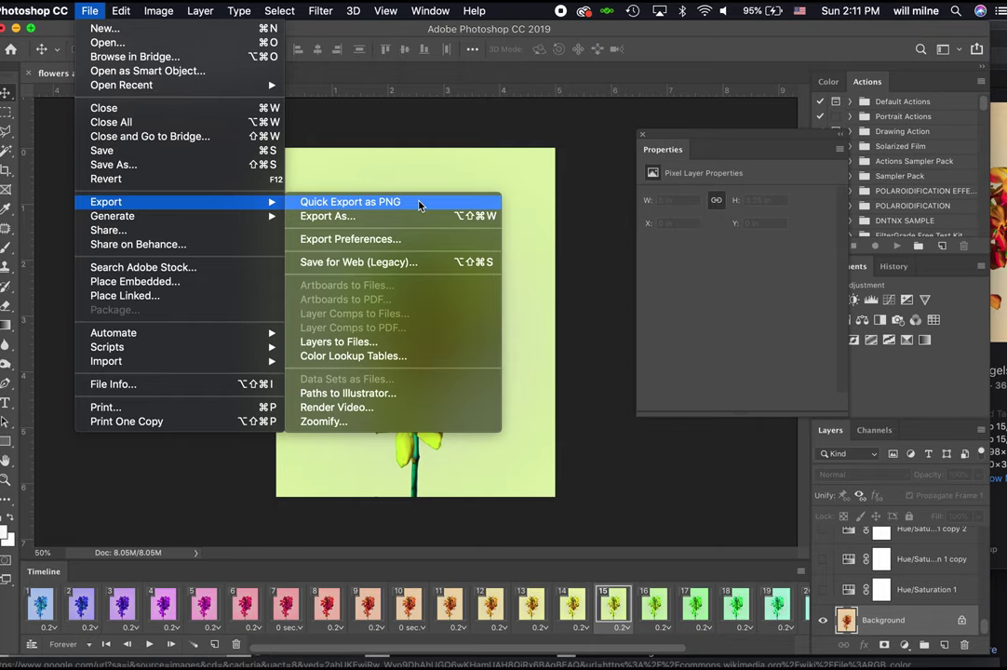
left_click(409, 261)
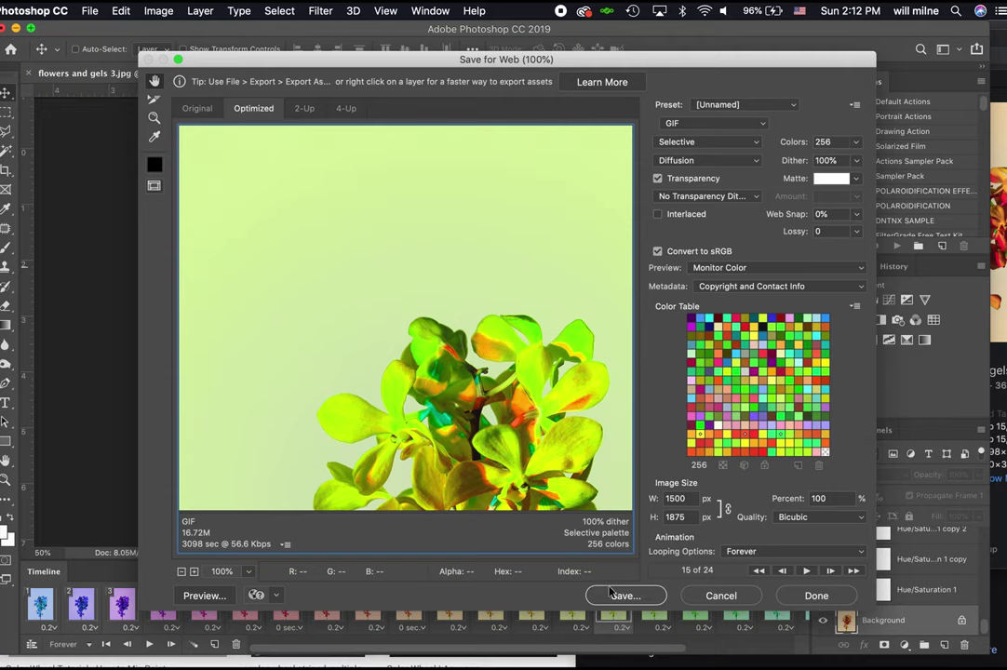
left_click(619, 596)
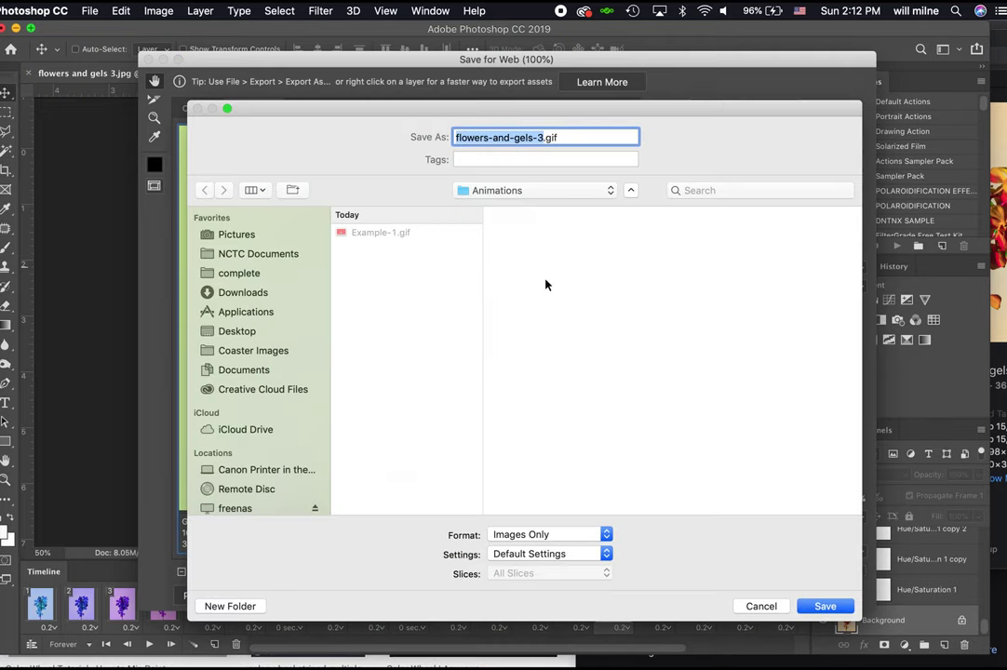
Step: Save the GIF as Colorful flowers.gif in the NCTC Documents Animations folder
left_click(254, 256)
left_click(389, 232)
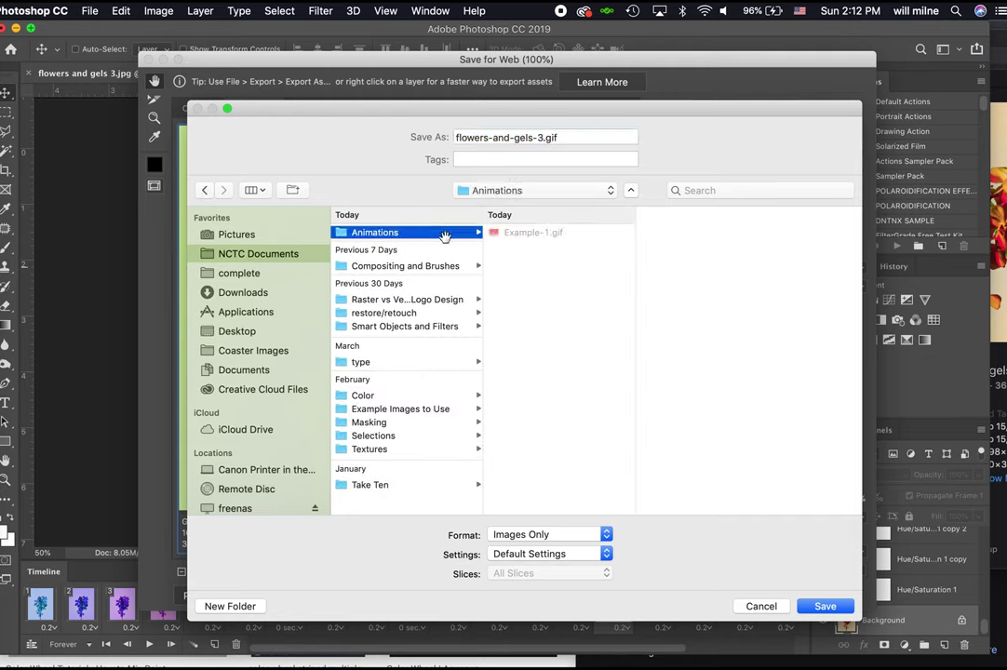
left_click(566, 138)
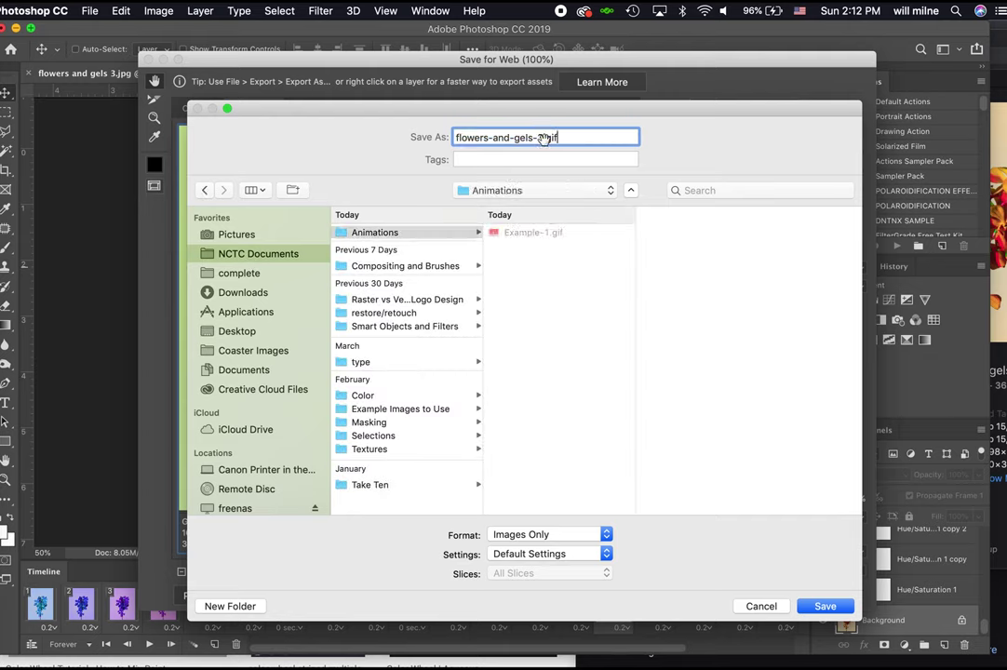
left_click_drag(550, 138, 416, 139)
type("Colorful flowers")
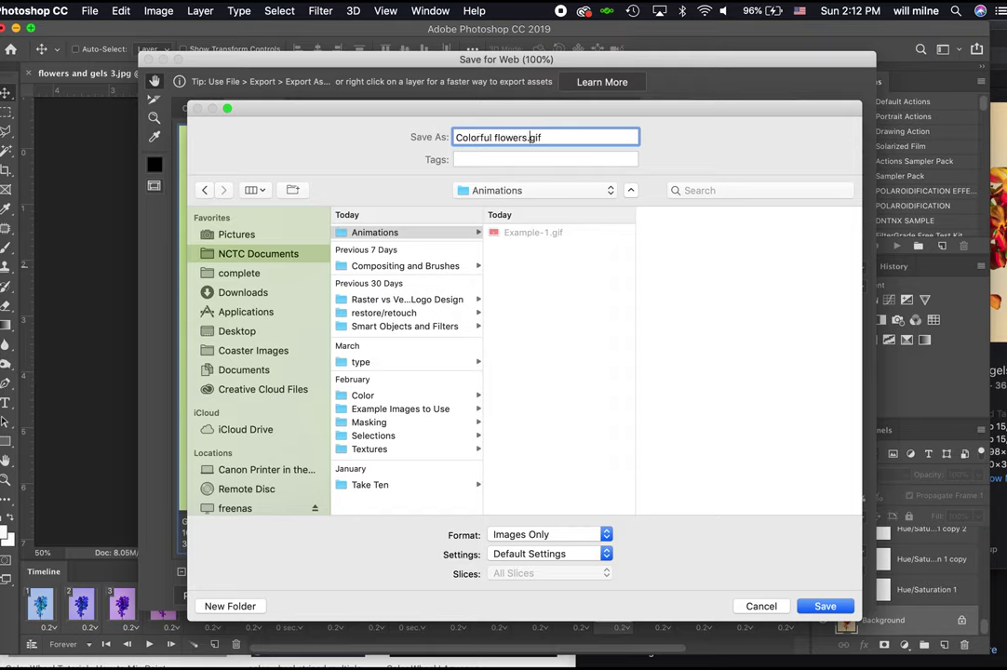
left_click(530, 122)
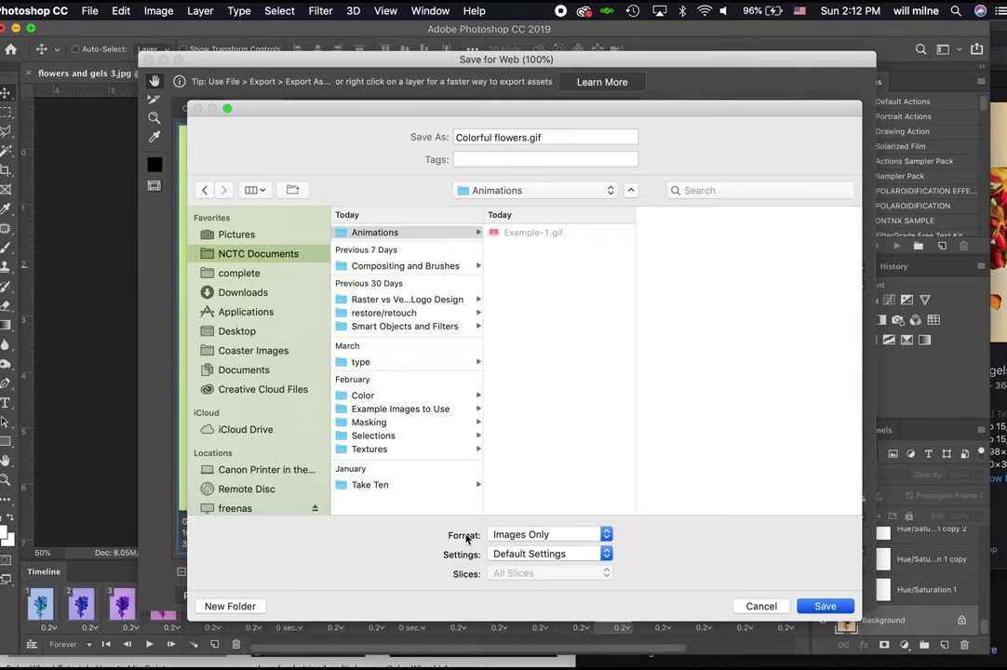
key("Return")
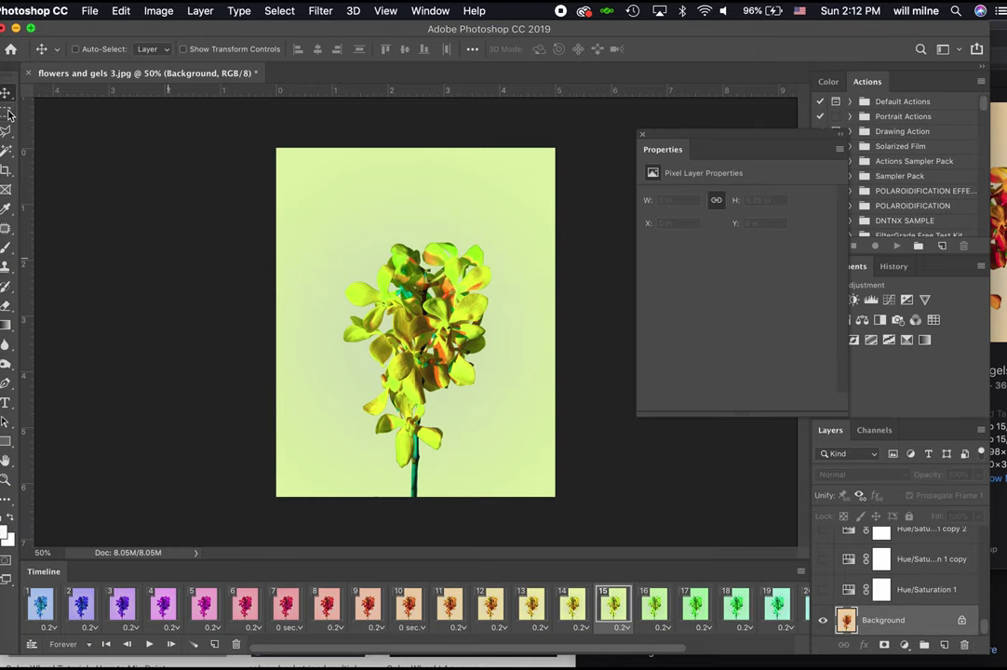
Step: Preview the saved Colorful-flowers.gif in Finder's Animations folder with Quick Look
left_click(9, 46)
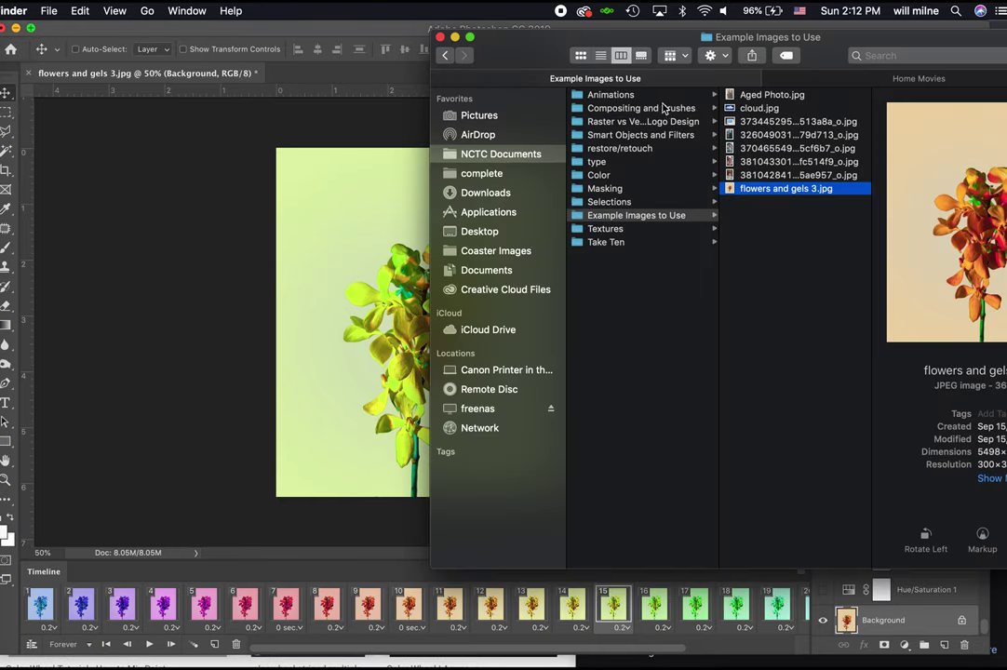
left_click(610, 94)
left_click(785, 97)
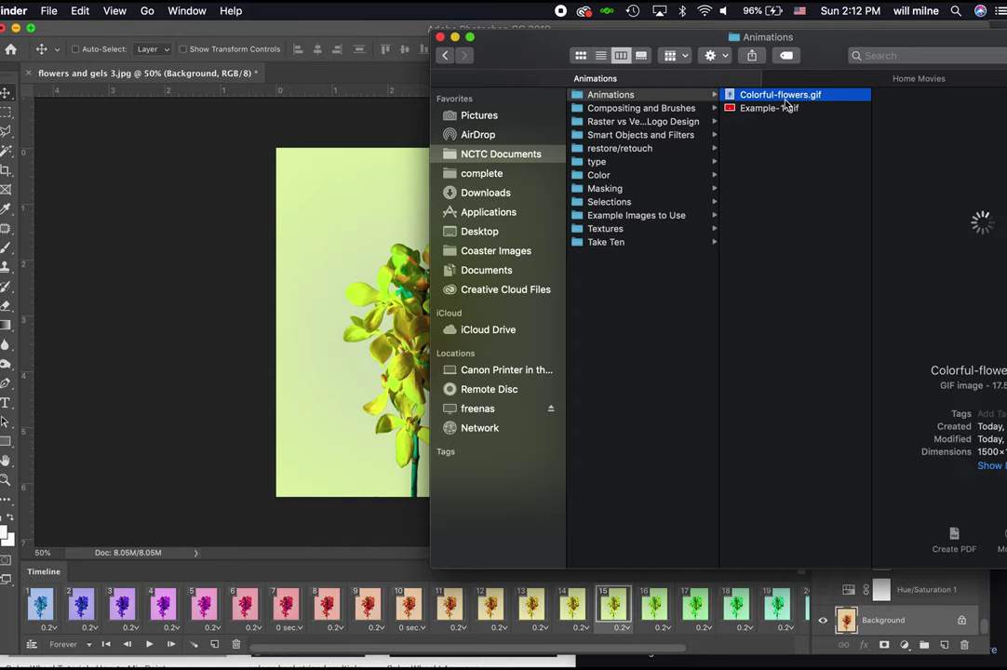
key("space")
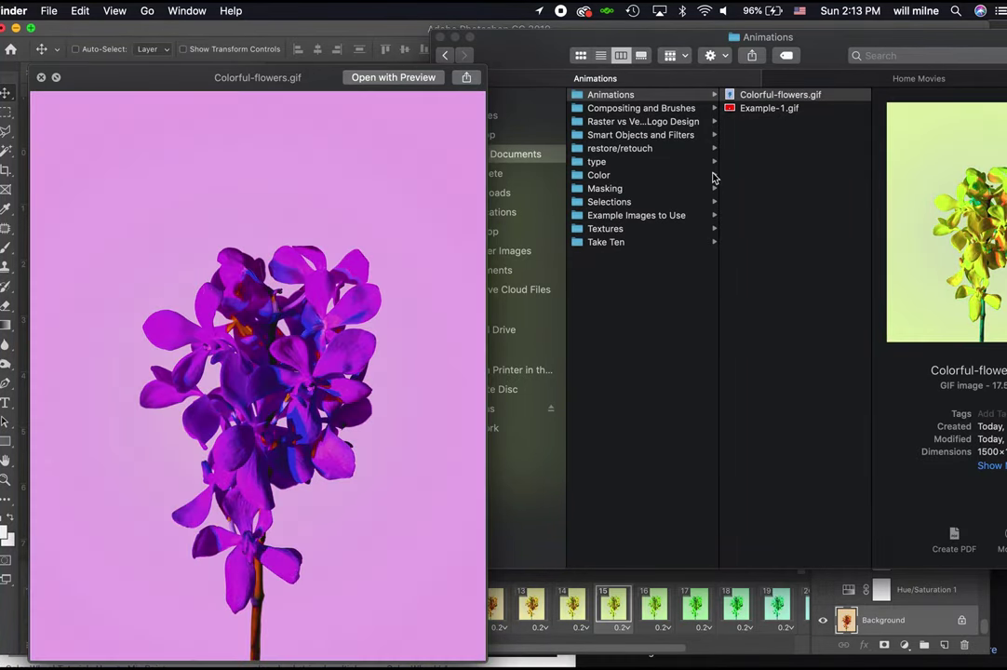
key("space")
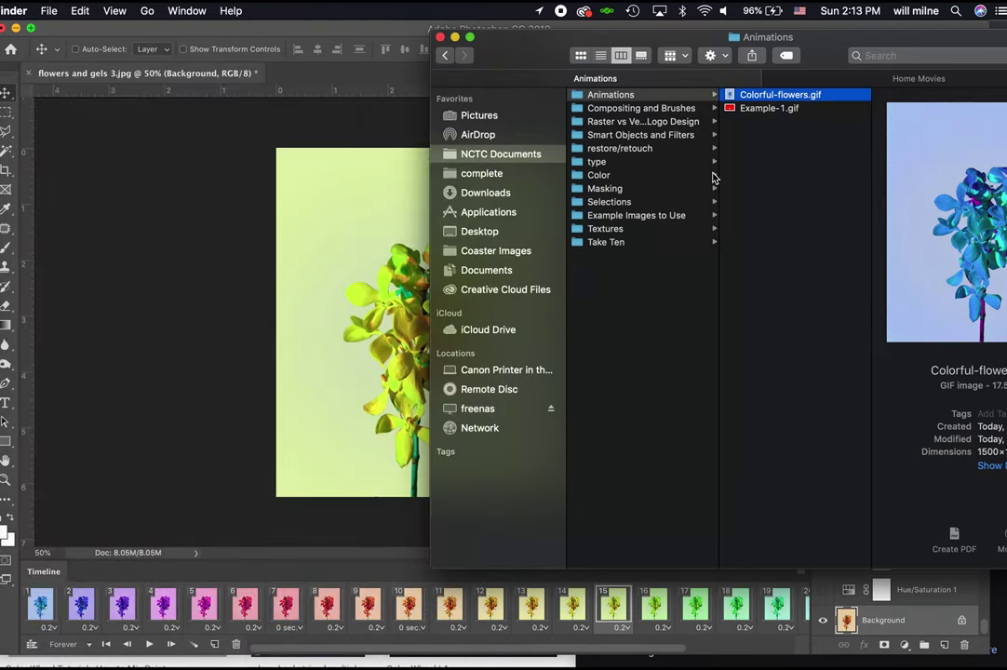
left_click(274, 153)
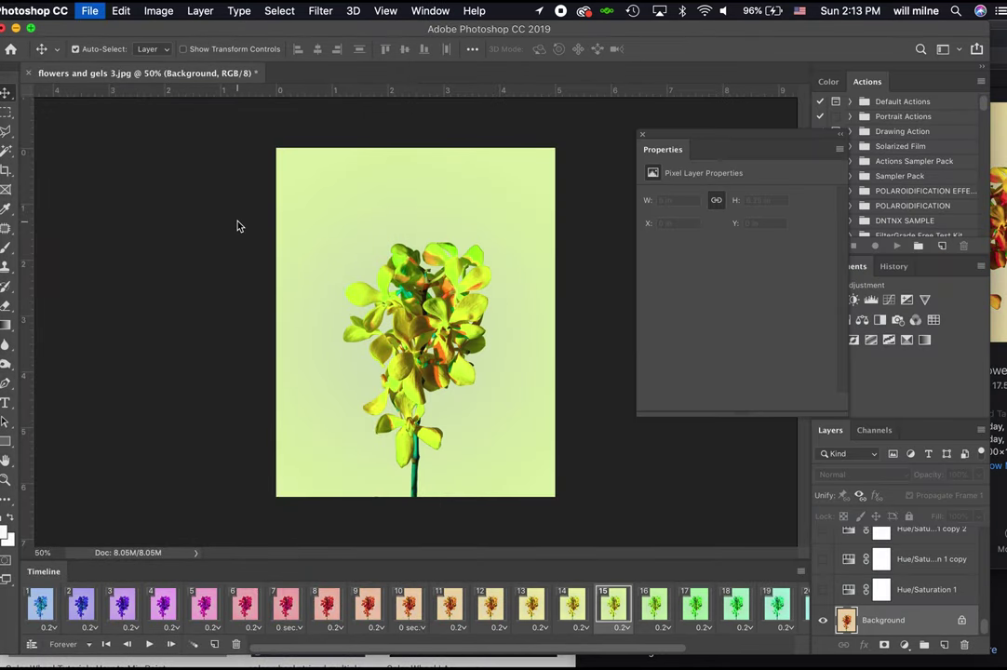
key("super+w")
left_click(26, 67)
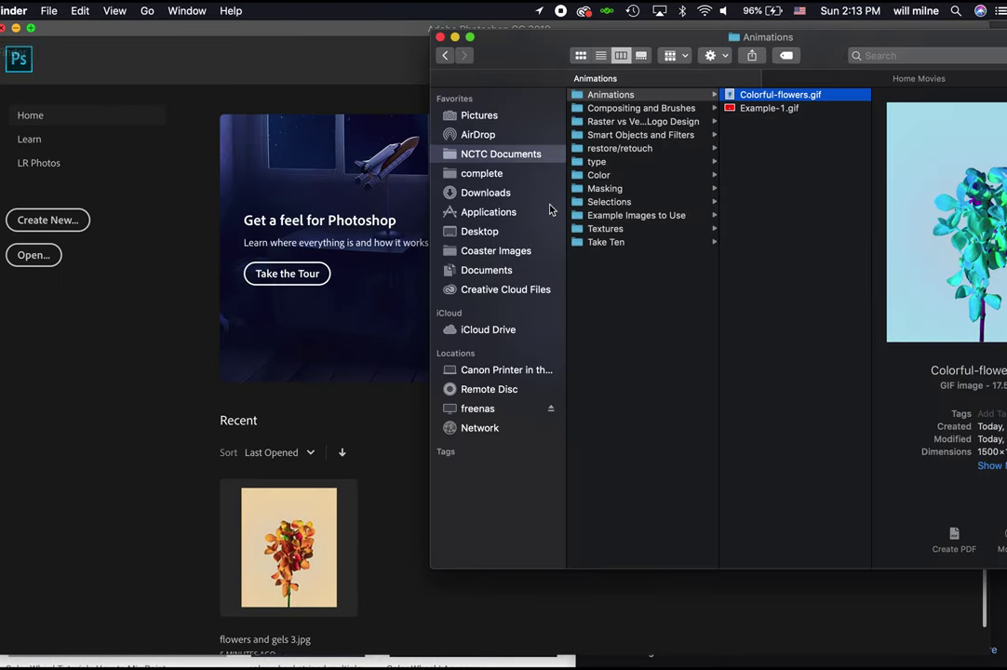
left_click(642, 215)
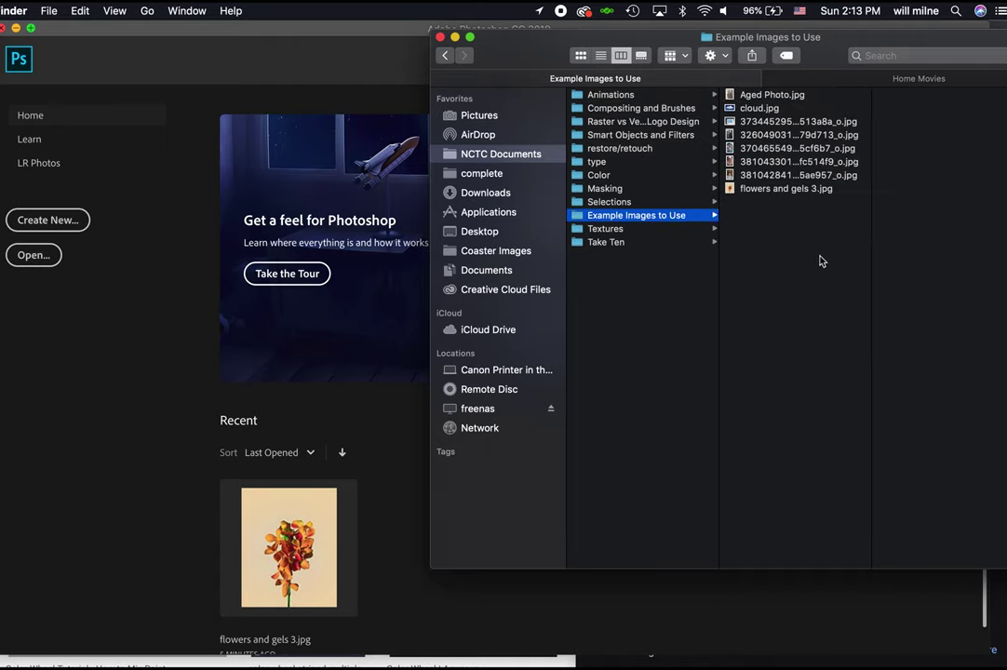
left_click(767, 174)
left_click(764, 163)
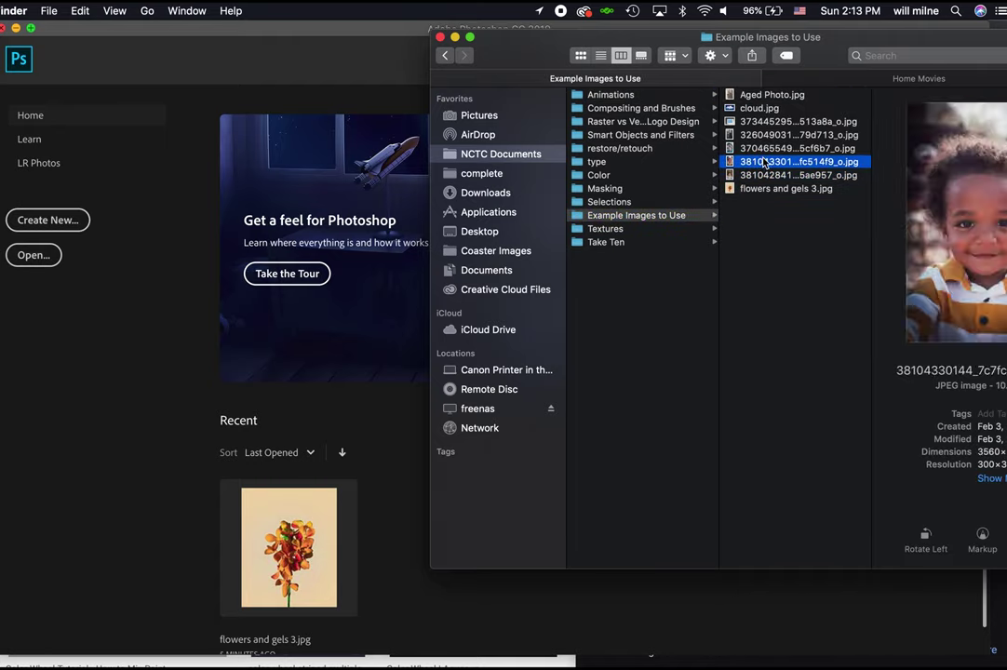
key("super+o")
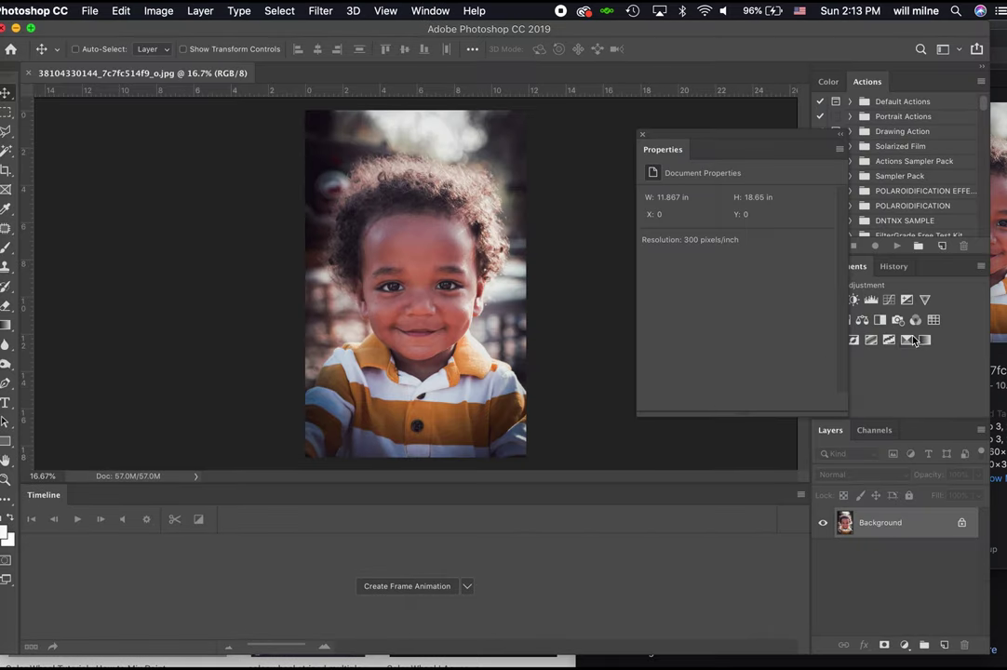
Step: Add a Black & White adjustment layer over the portrait at 10% opacity
left_click(642, 136)
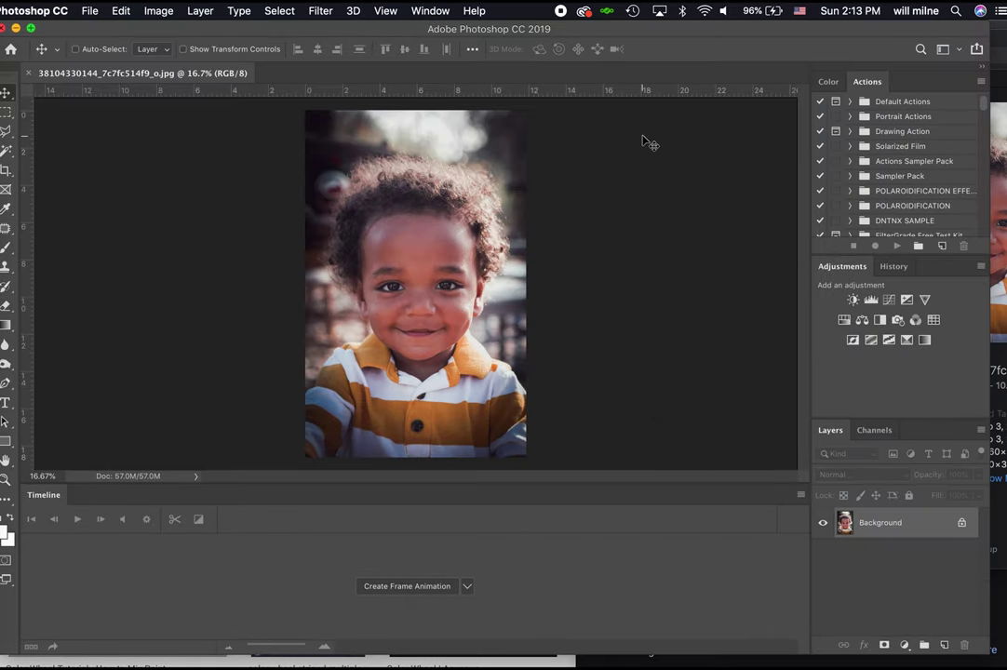
left_click(881, 320)
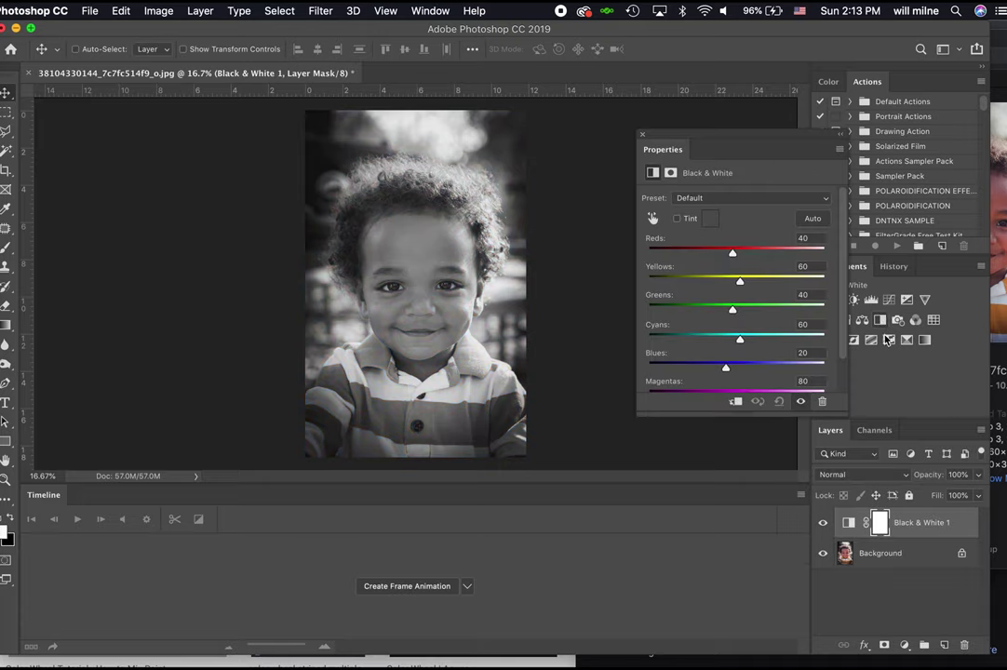
left_click(978, 476)
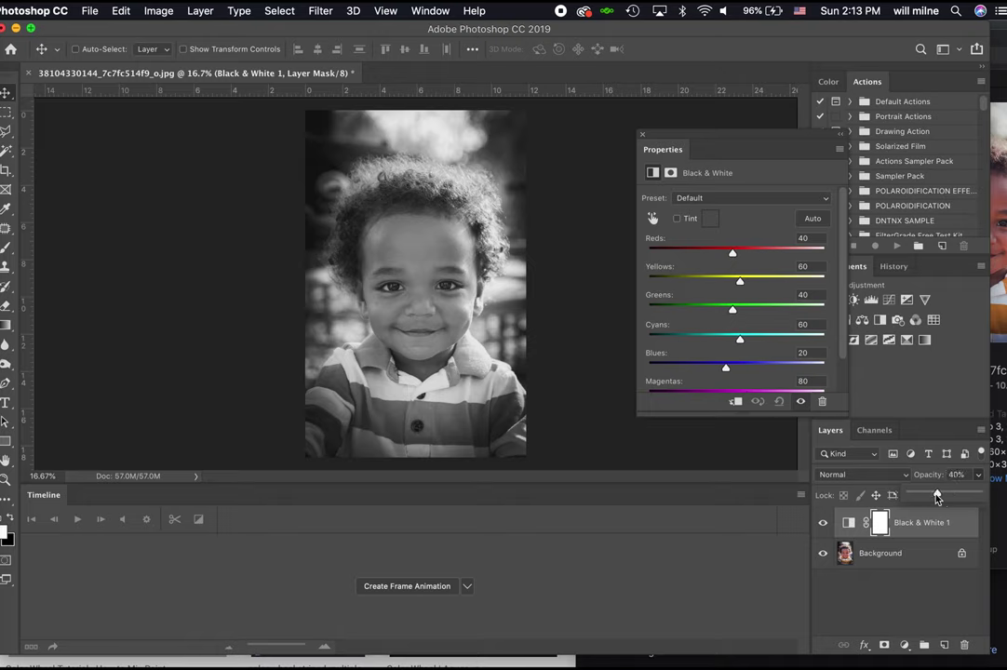
left_click_drag(978, 492, 918, 498)
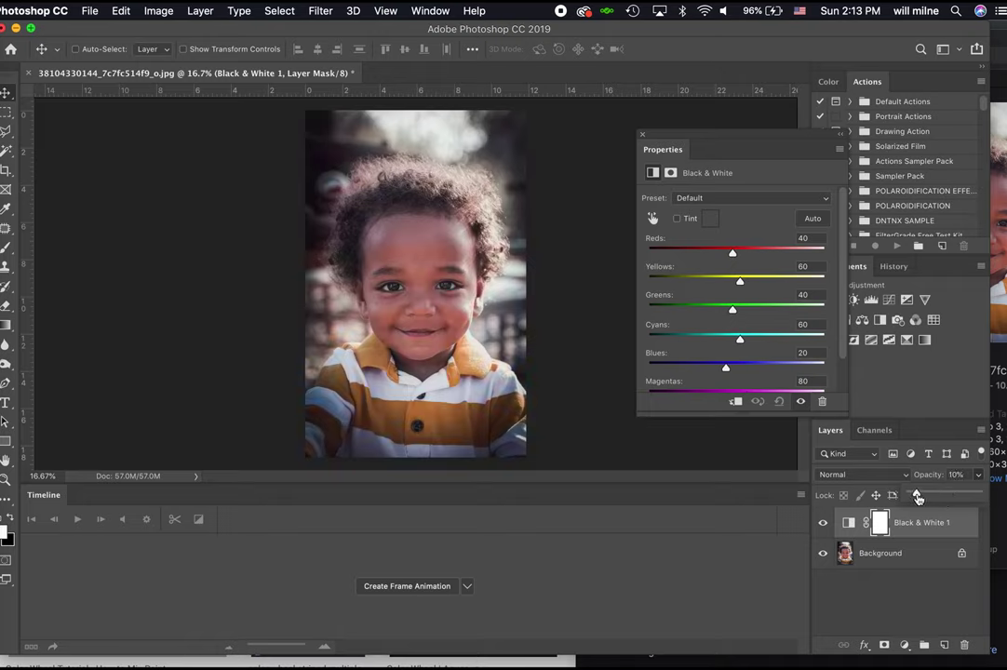
Step: Duplicate the Black & White layer eight times, raising each copy's opacity in steps up to 90%
key("super+j")
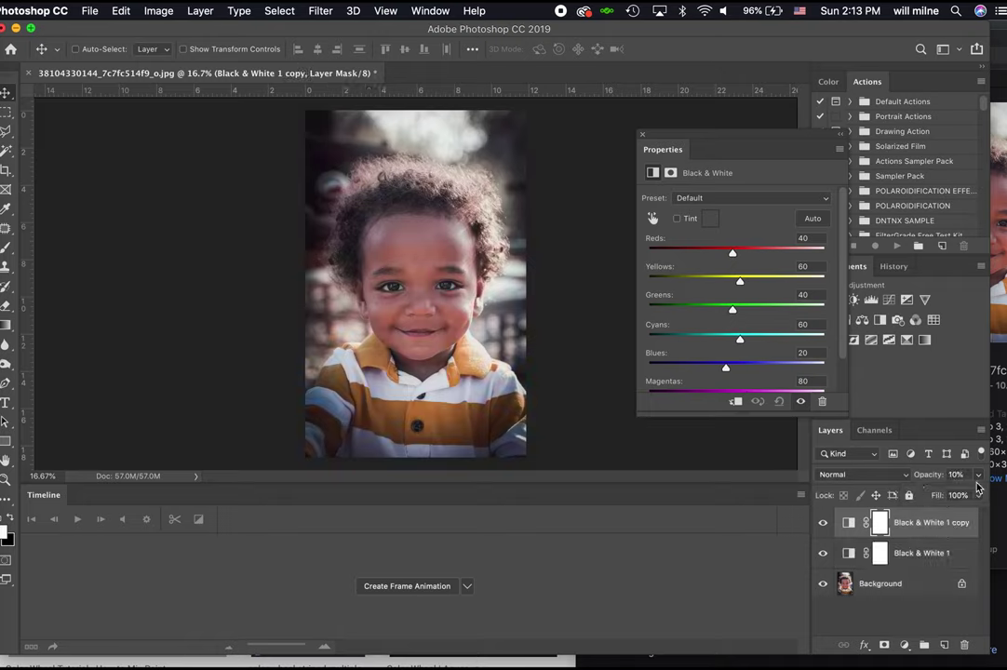
left_click(962, 529)
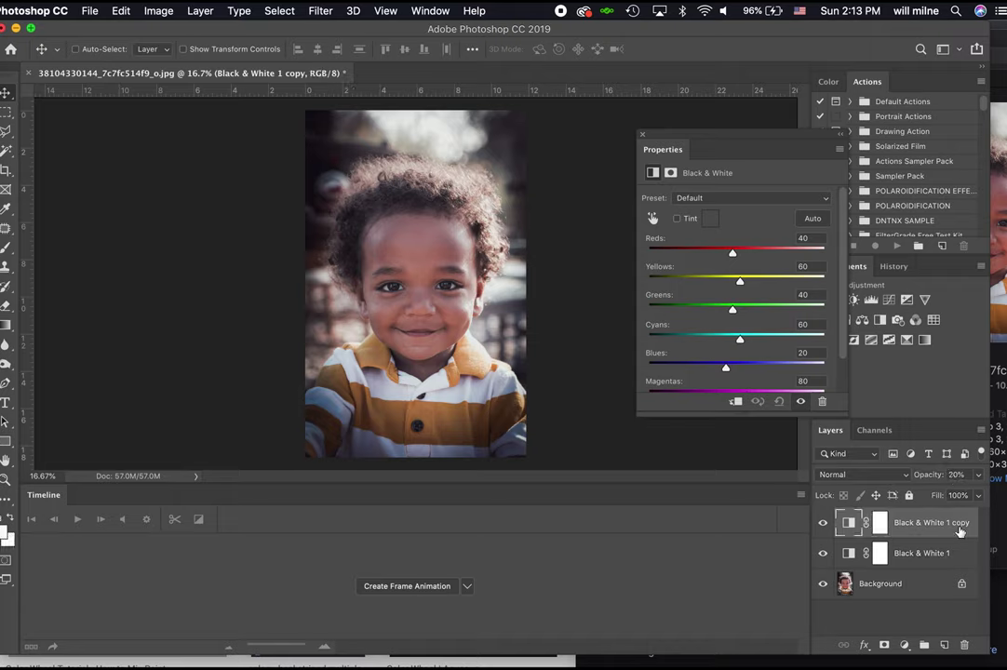
key("super+j")
key("super+j")
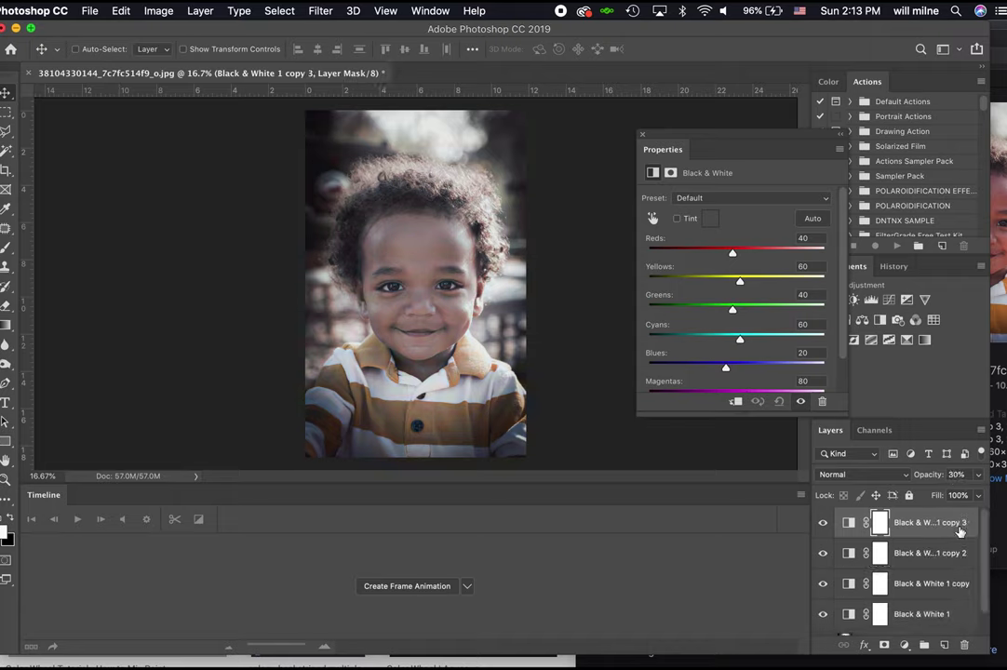
key("super+j")
key("5")
key("super+j")
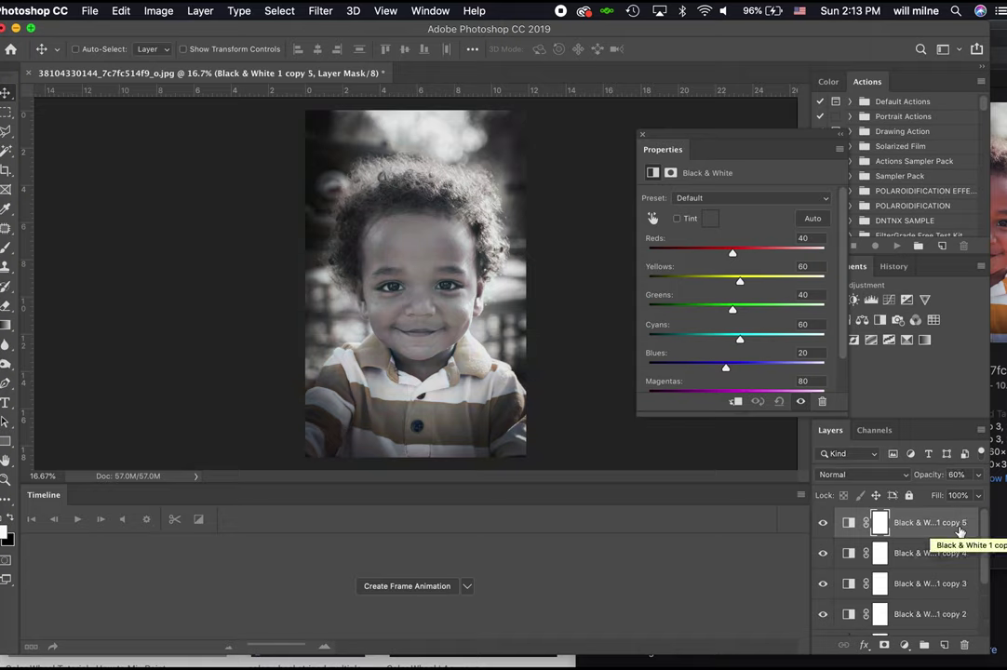
key("j")
key("6")
key("super+j")
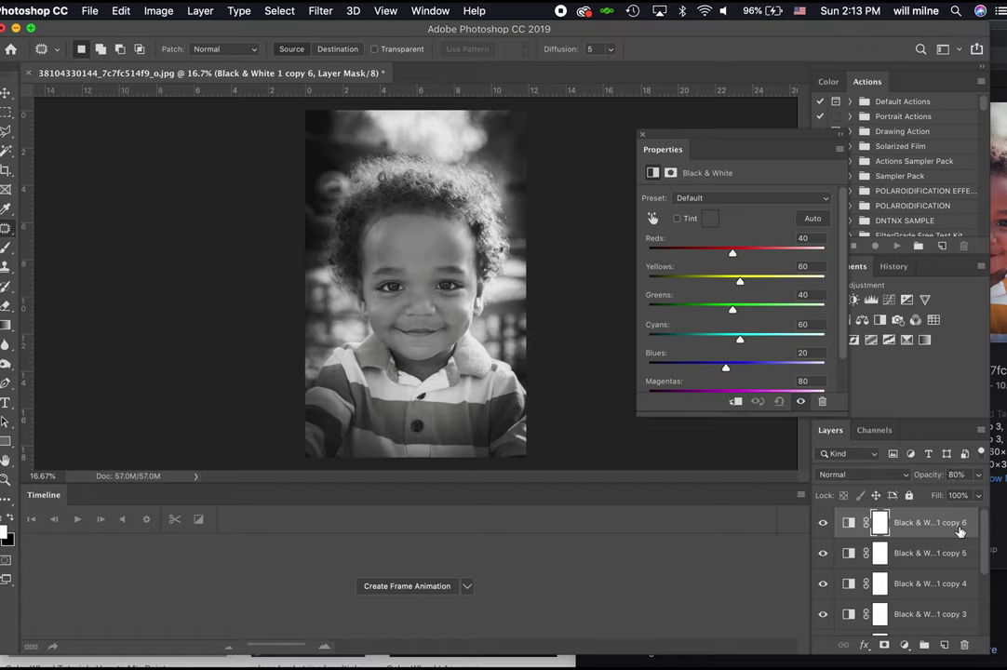
key("super+j")
key("9")
key("super+j")
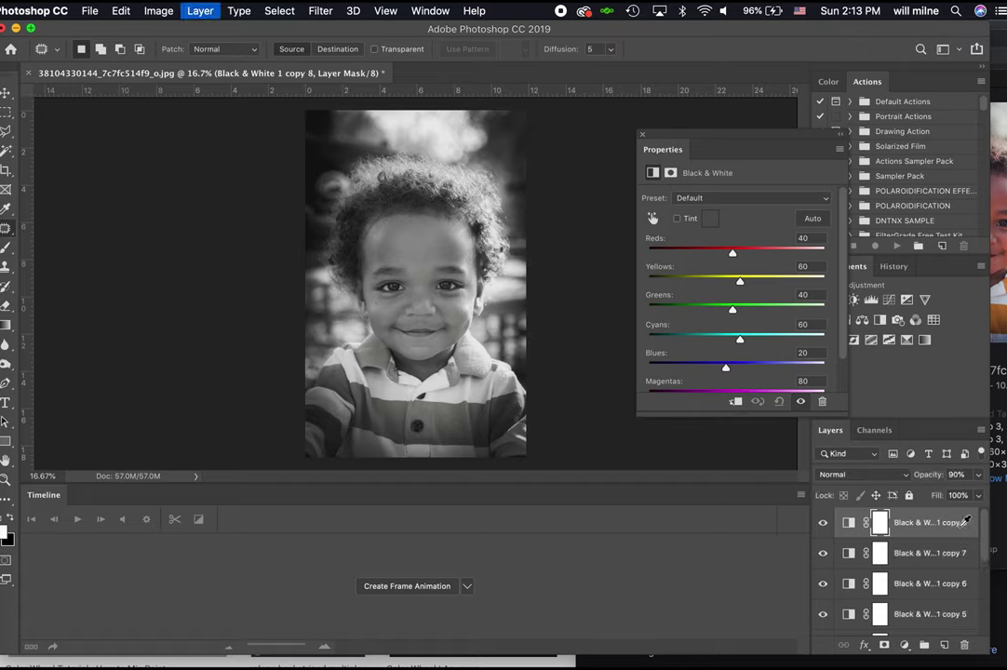
left_click(979, 474)
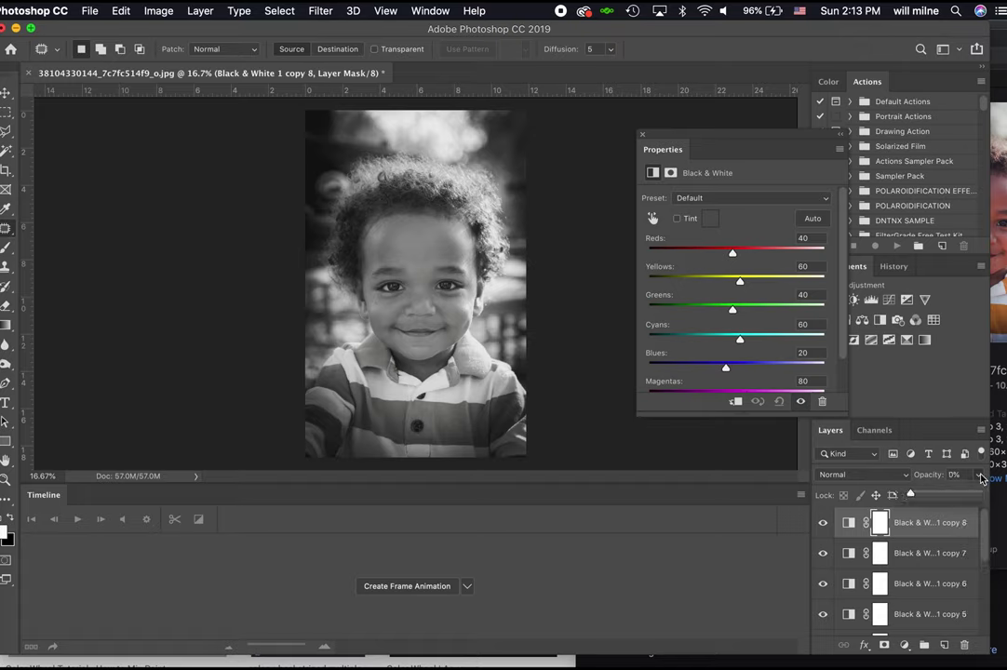
Step: Create a frame animation with one frame per layer, and delete the first frame
left_click(433, 590)
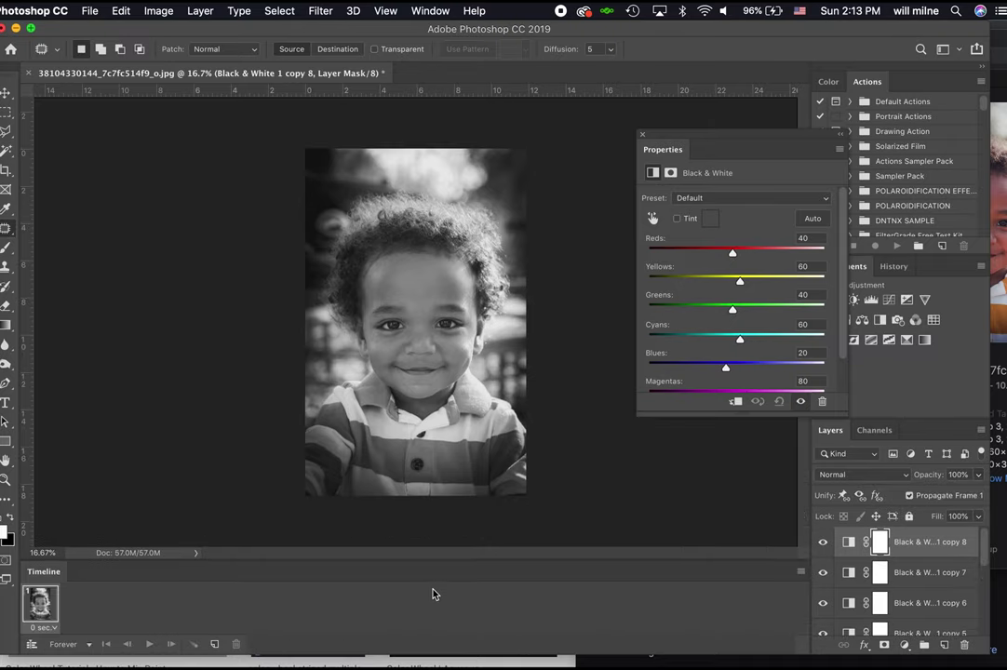
left_click(800, 571)
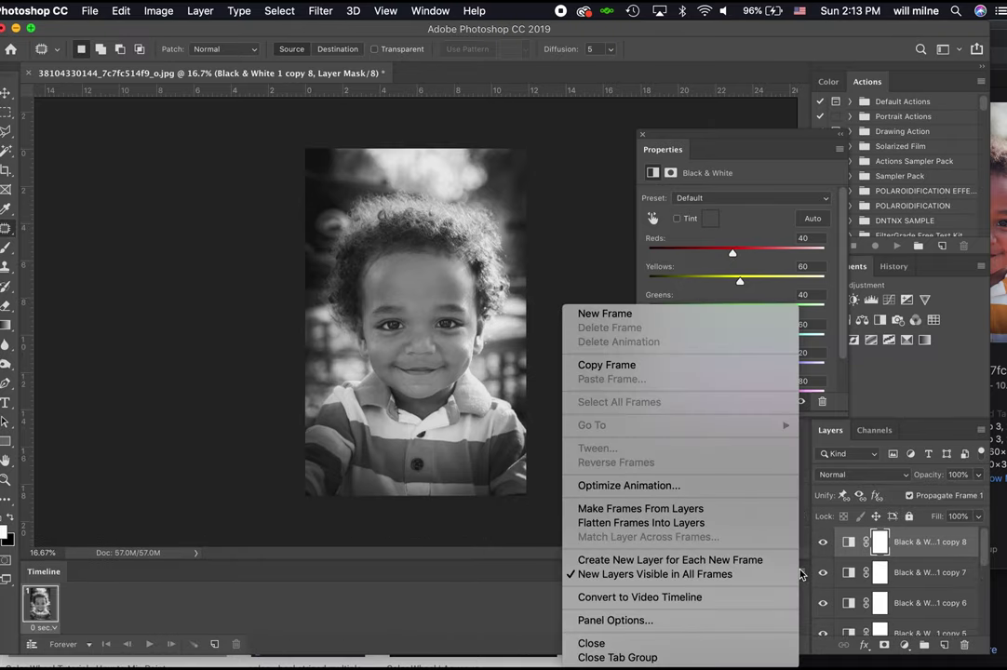
left_click(707, 509)
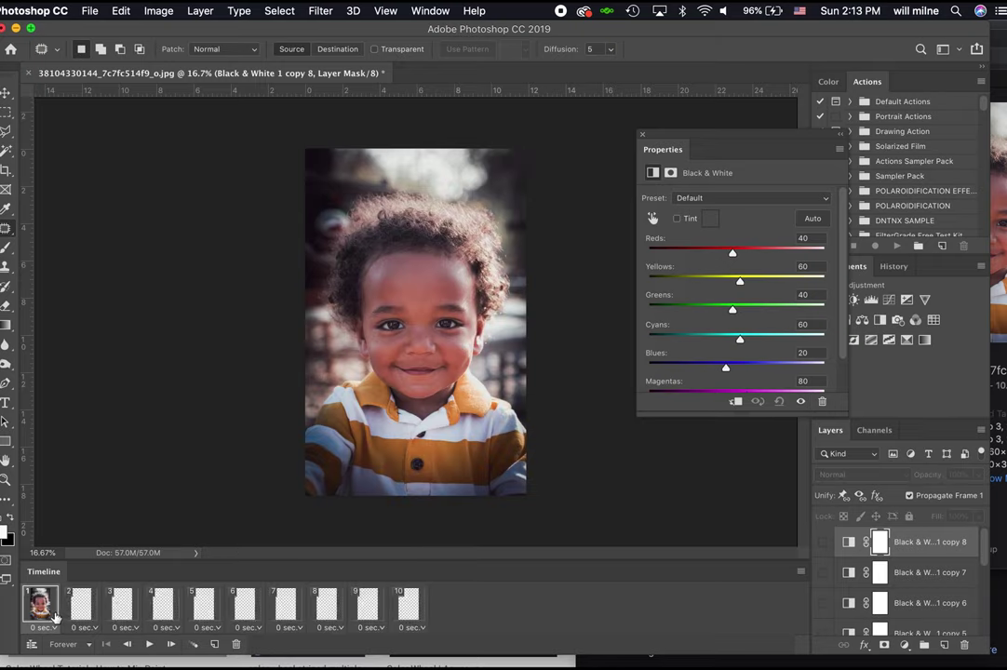
left_click(236, 645)
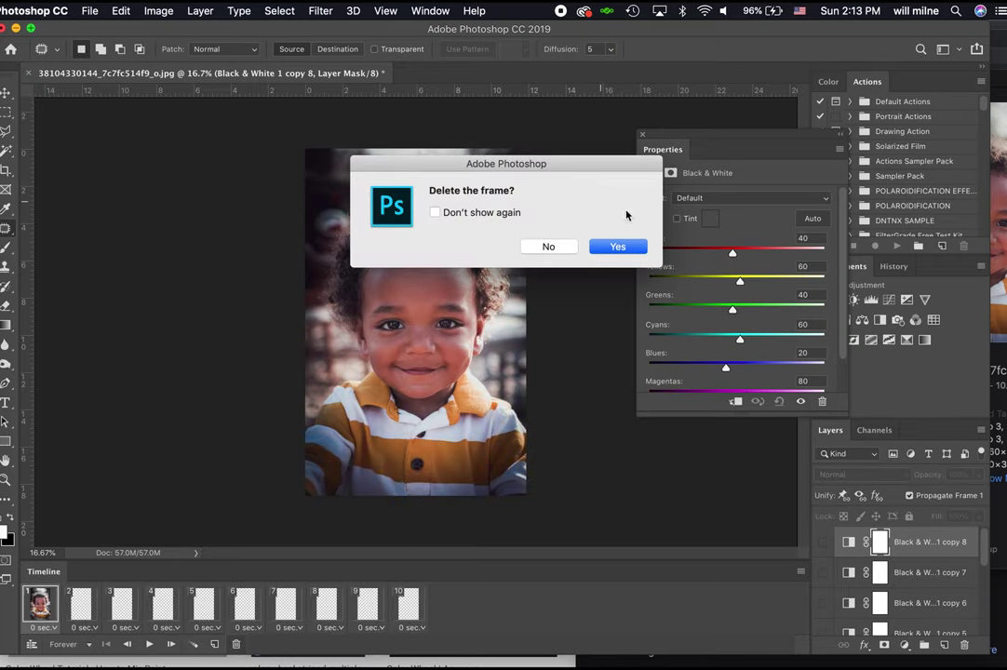
left_click(615, 244)
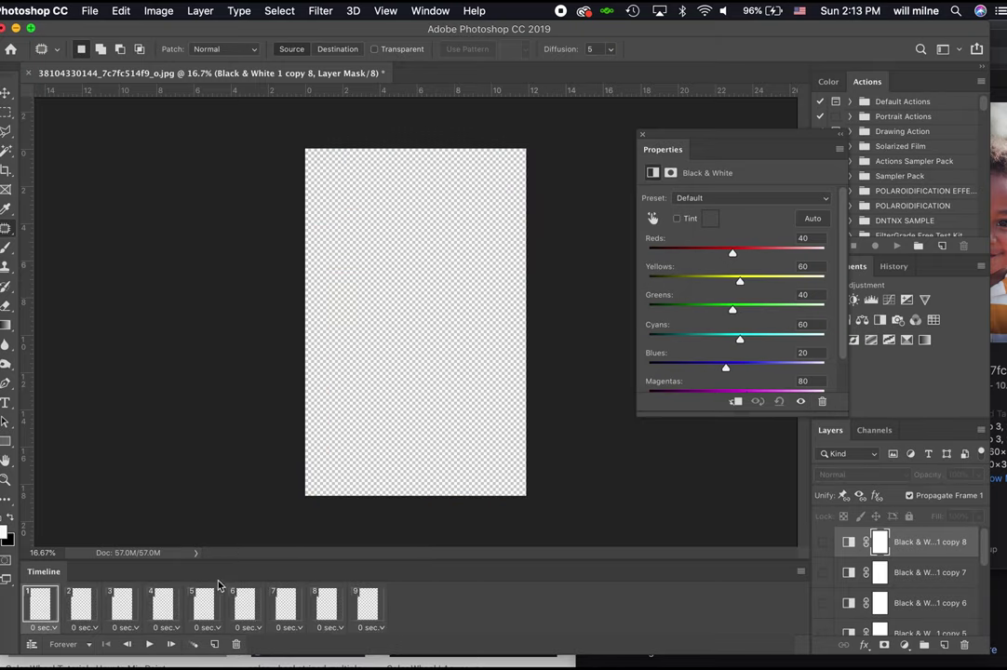
Step: Show the Background photo in all nine frames, reverse their order, and select frame 1
left_click(373, 609, "shift")
scroll(963, 570, "down", 5)
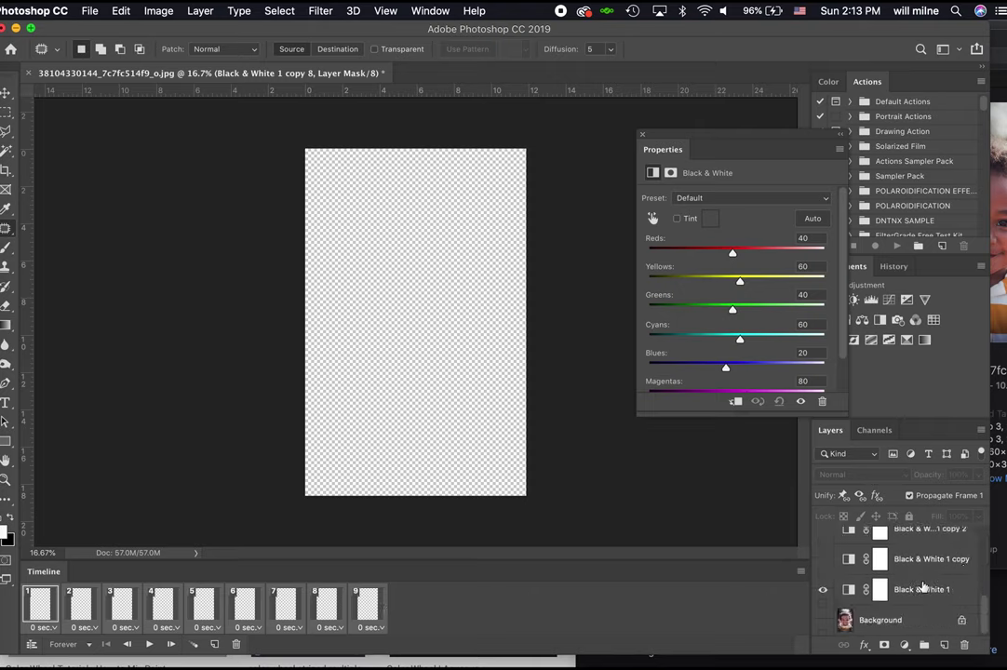
left_click(822, 619)
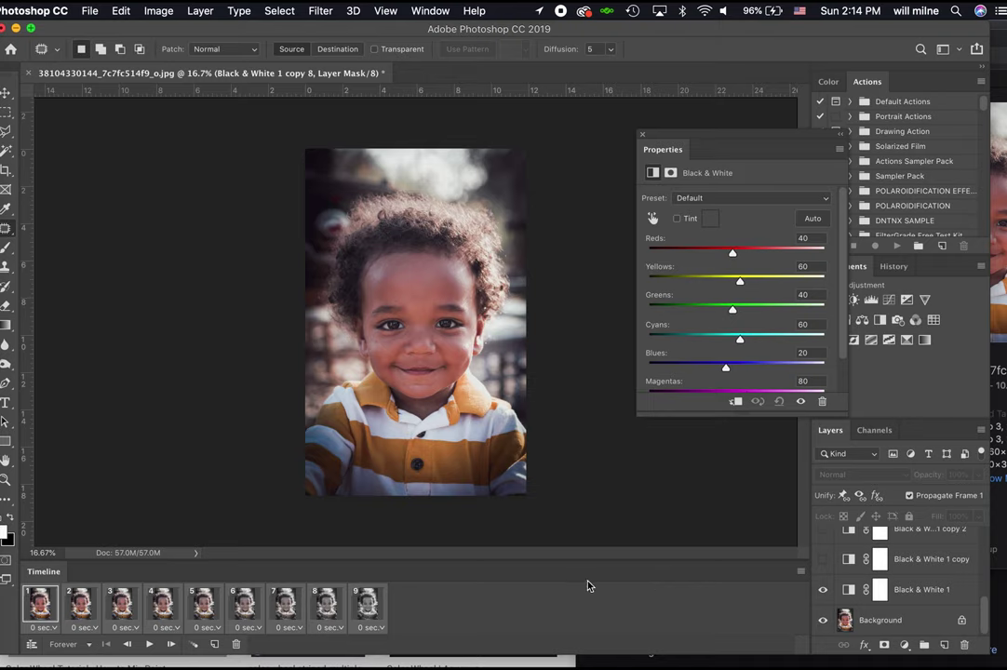
left_click(801, 572)
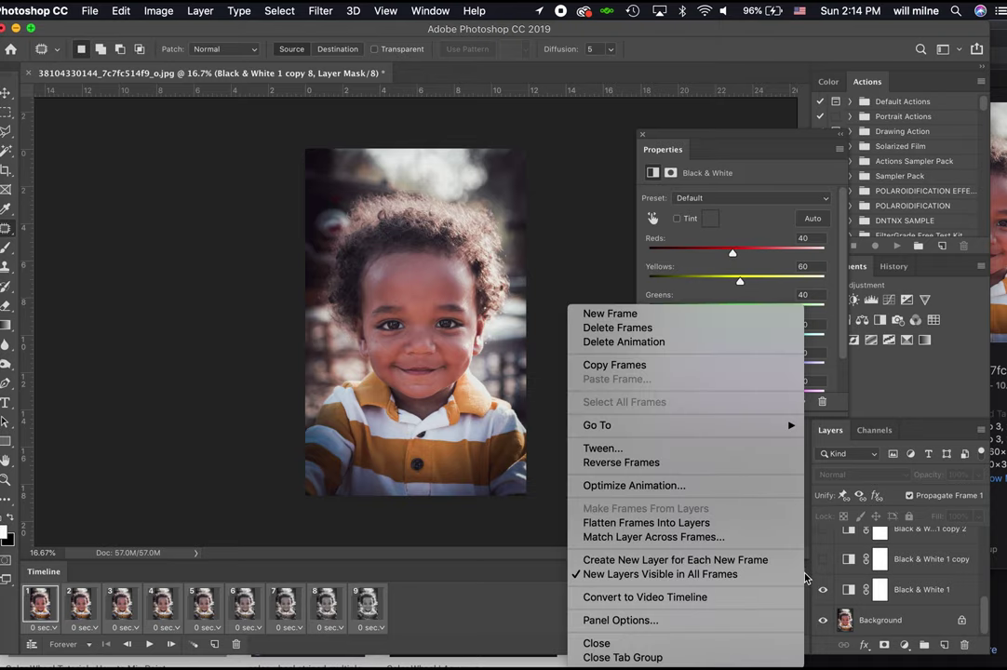
left_click(746, 463)
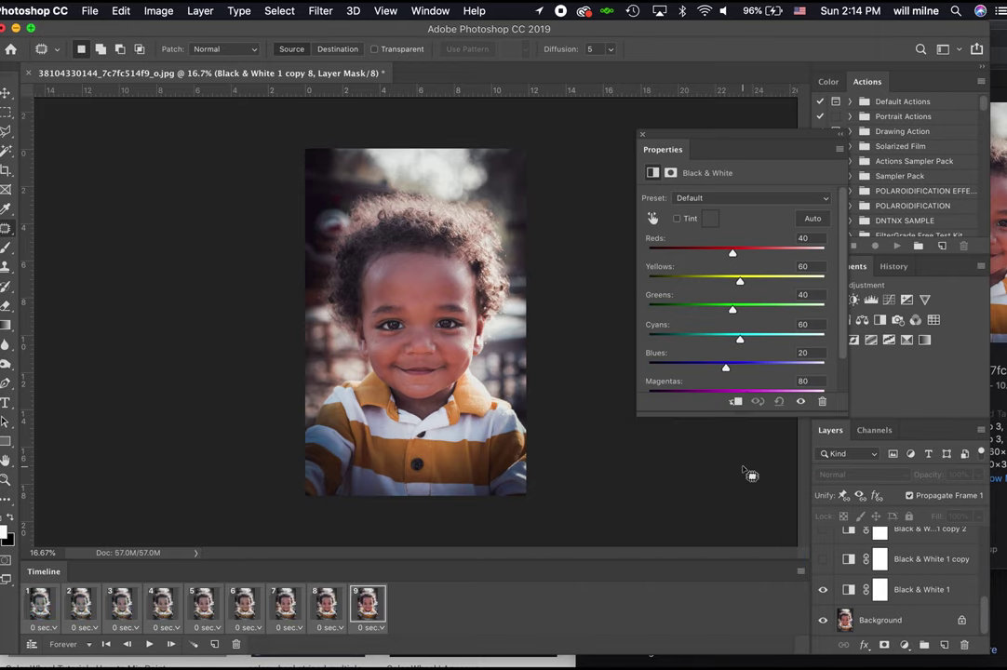
left_click(40, 607)
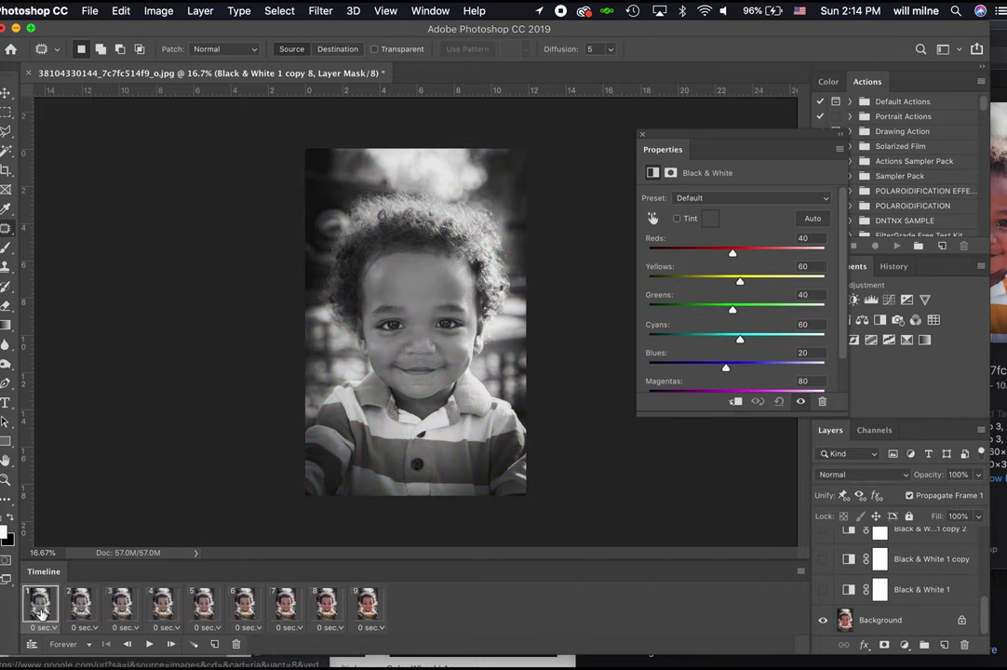
Step: Play the animation to preview the black-and-white to colour fade, then stop it
left_click(149, 645)
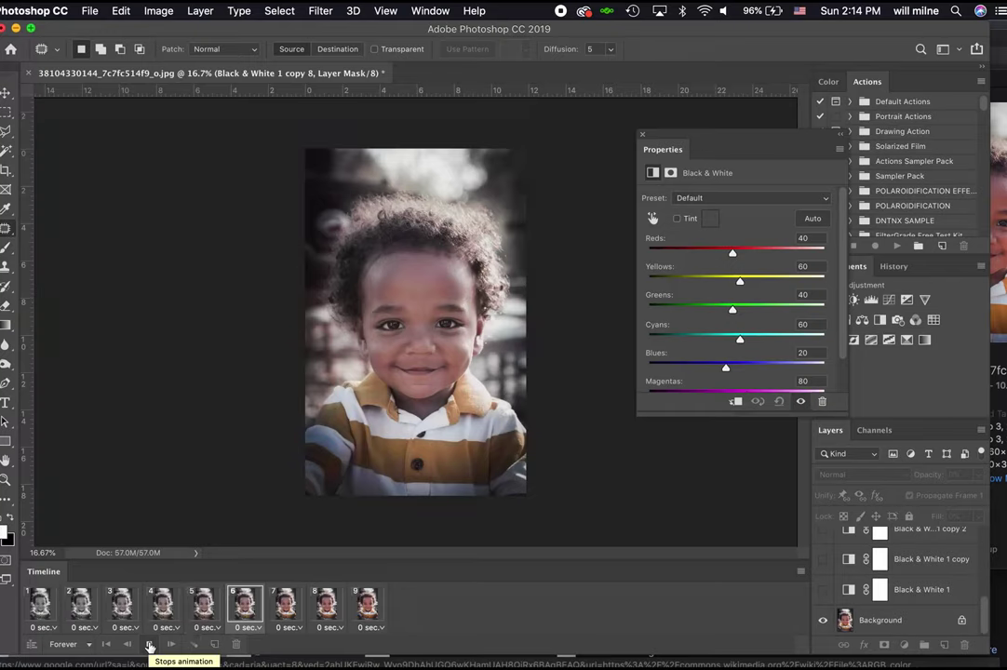
left_click(149, 645)
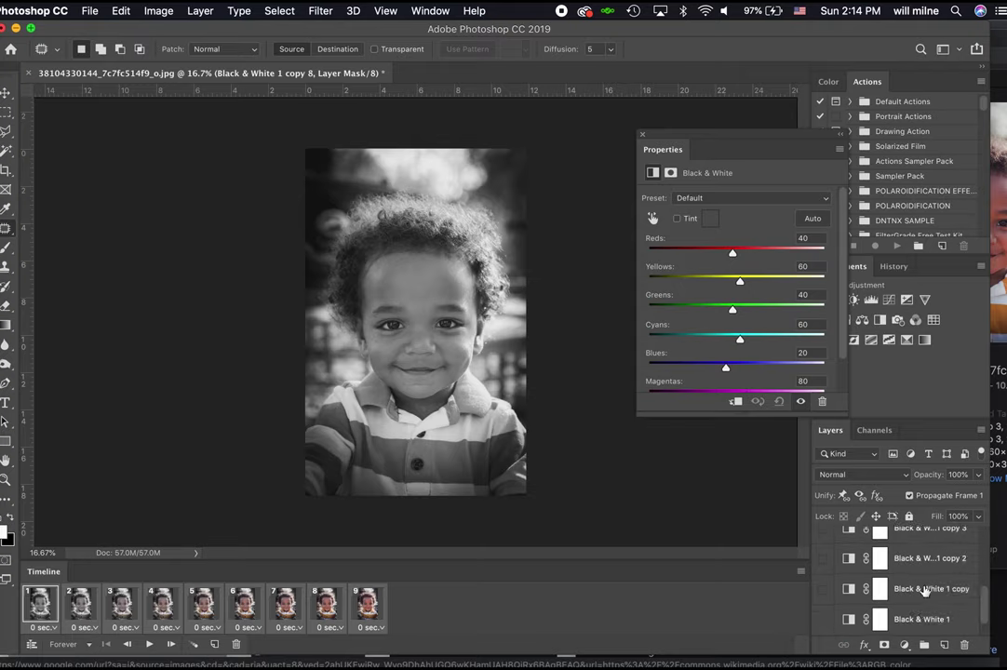
scroll(923, 586, "up", 5)
scroll(921, 554, "down", 5)
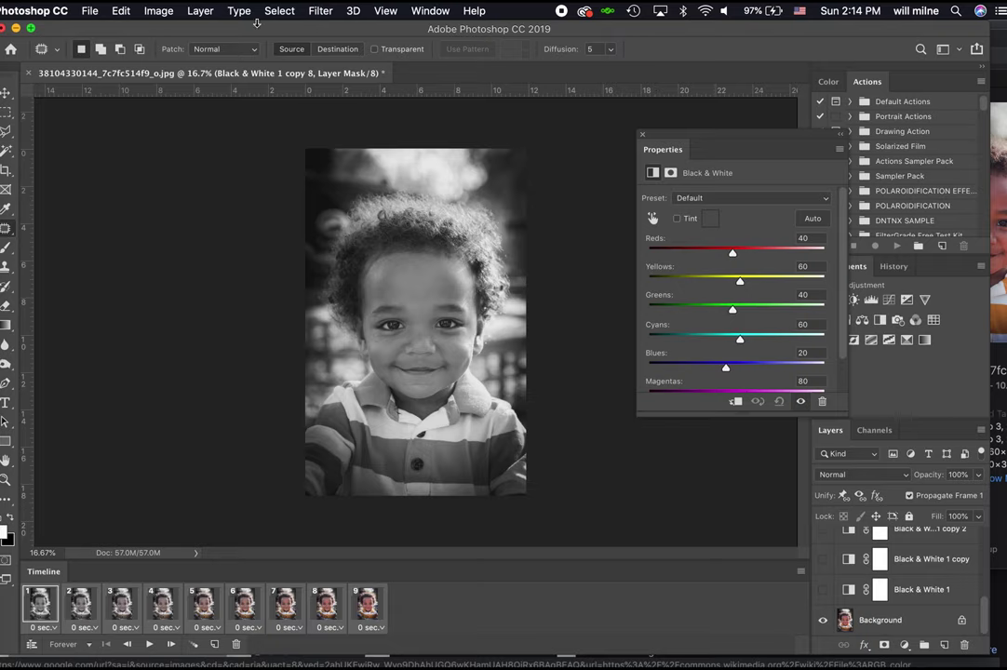
left_click(157, 10)
Step: Resize the image proportionally to 4 inches wide (1200 × 1886 px)
left_click(183, 130)
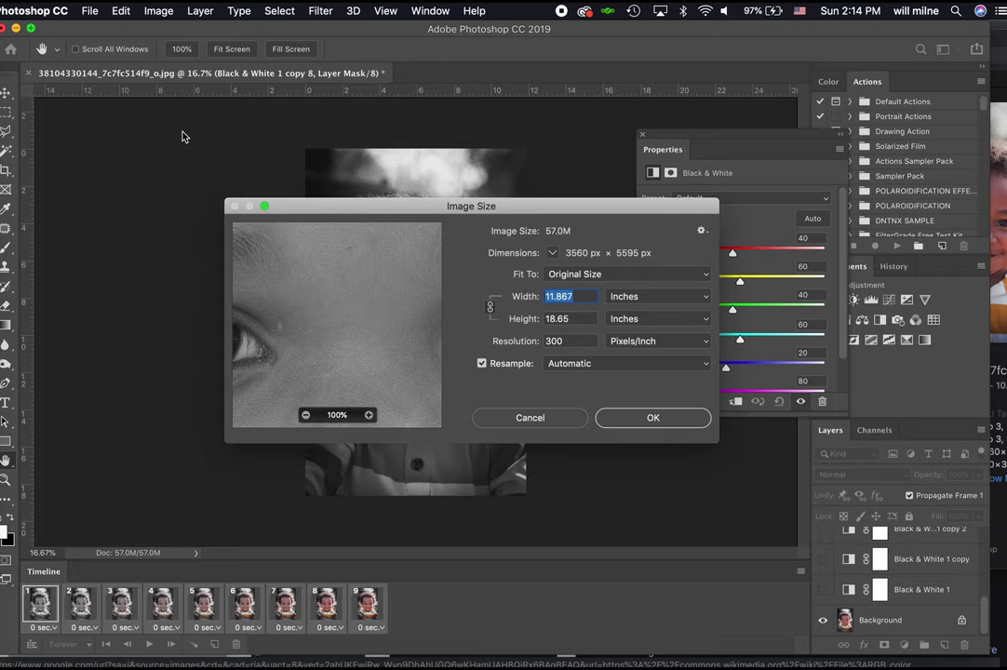
left_click(488, 308)
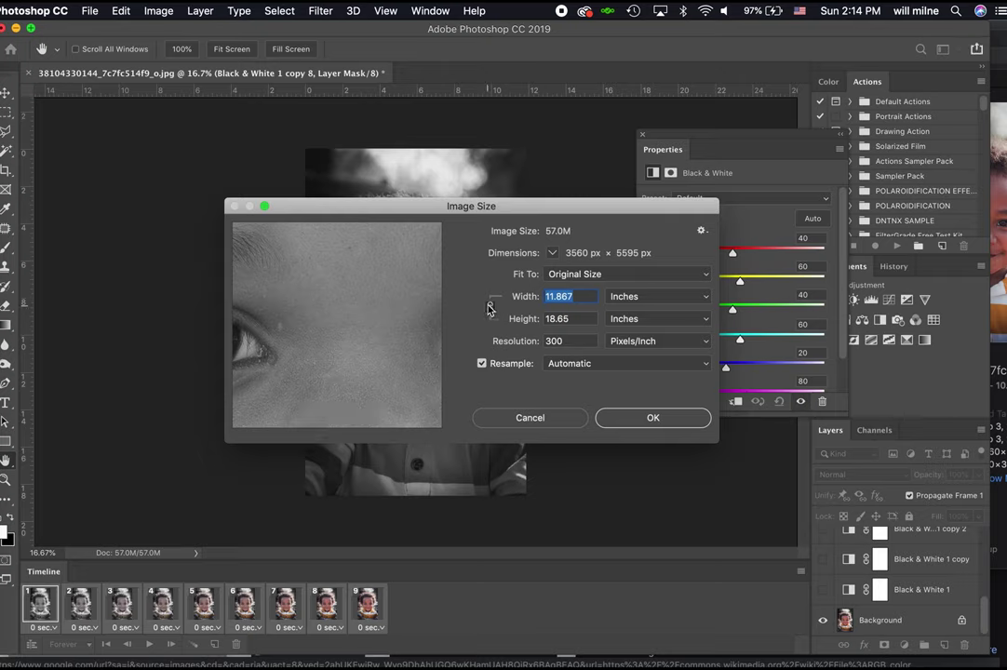
type("4")
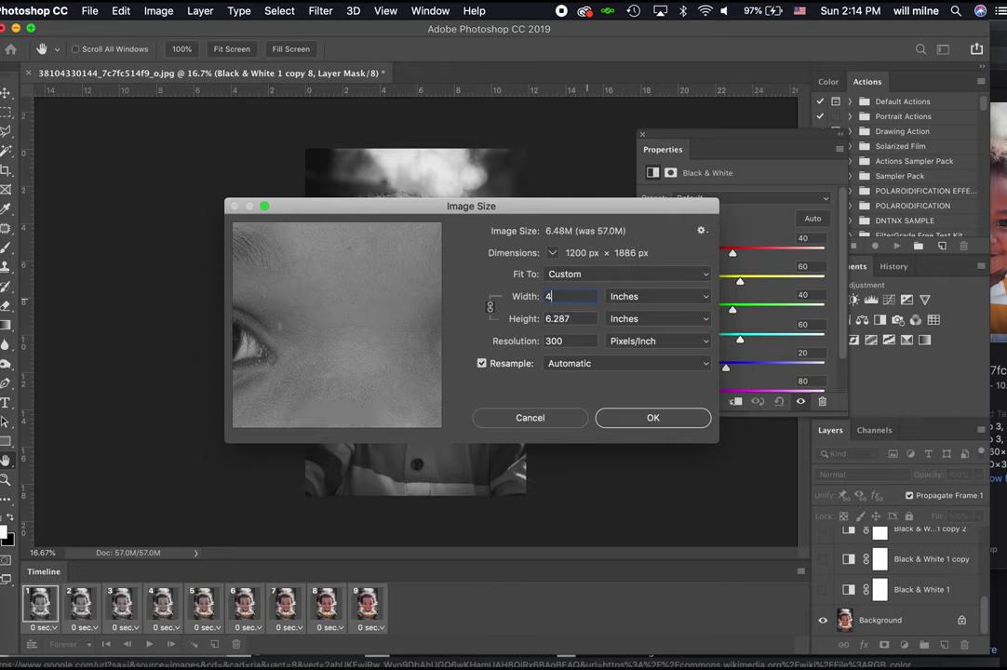
left_click(655, 418)
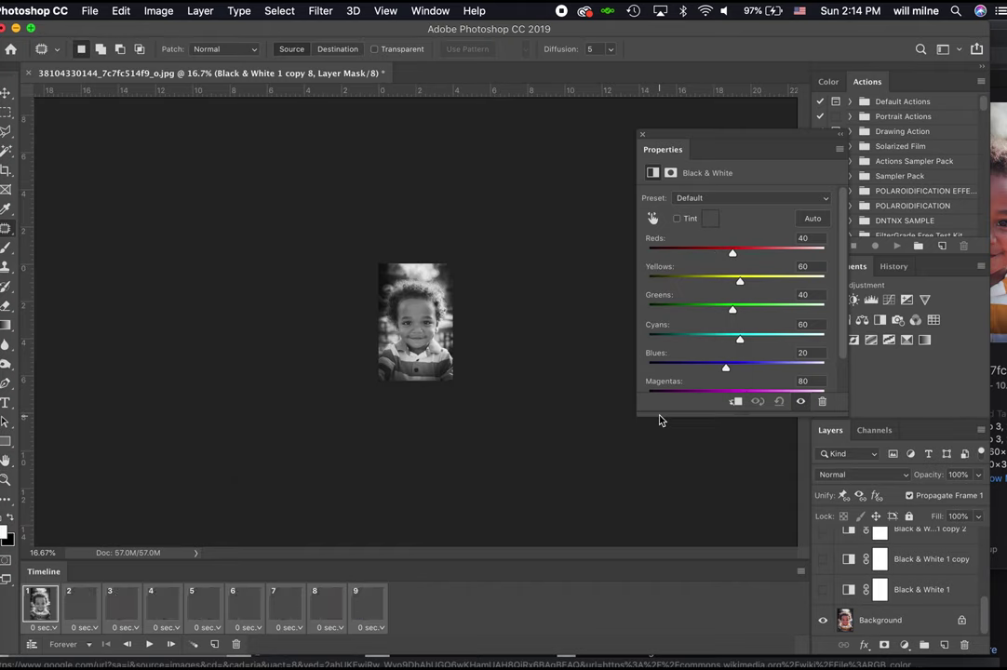
Step: Bring up the Render Video dialog from File > Export
left_click(91, 11)
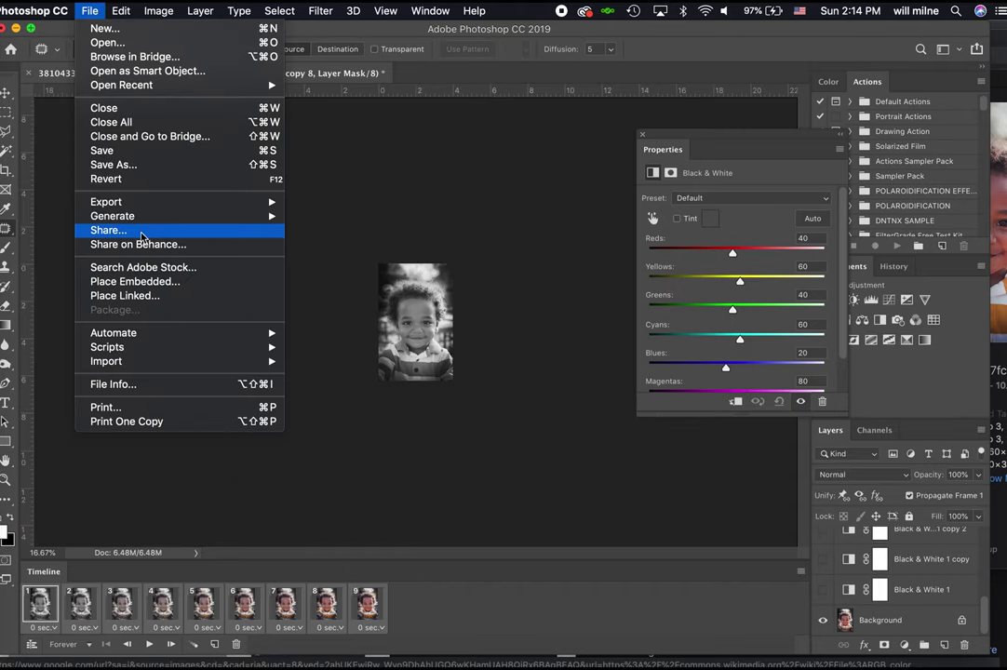
mouse_move(142, 206)
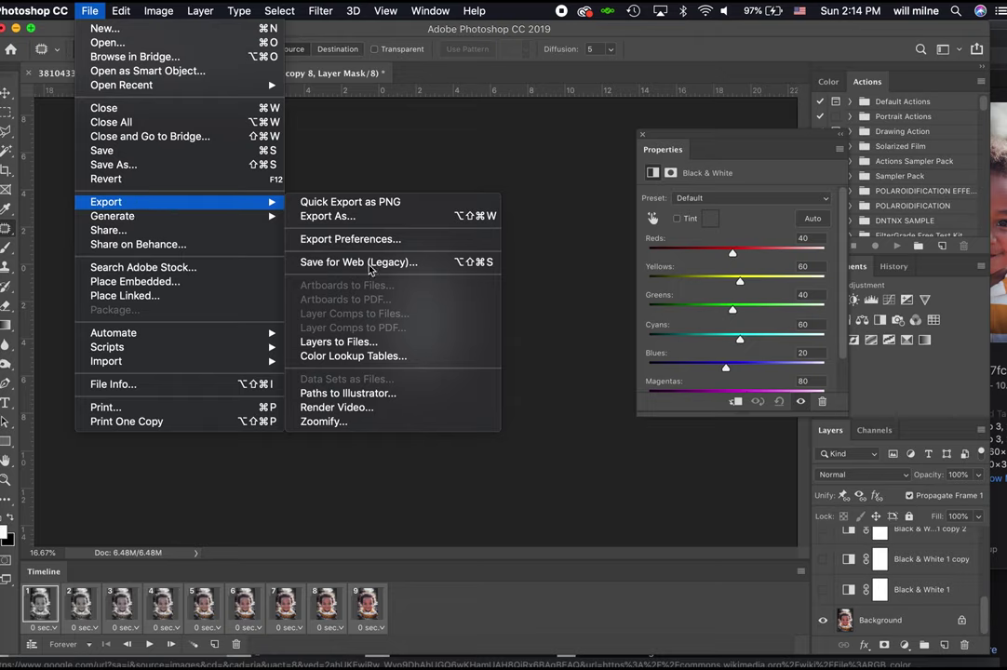
left_click(377, 407)
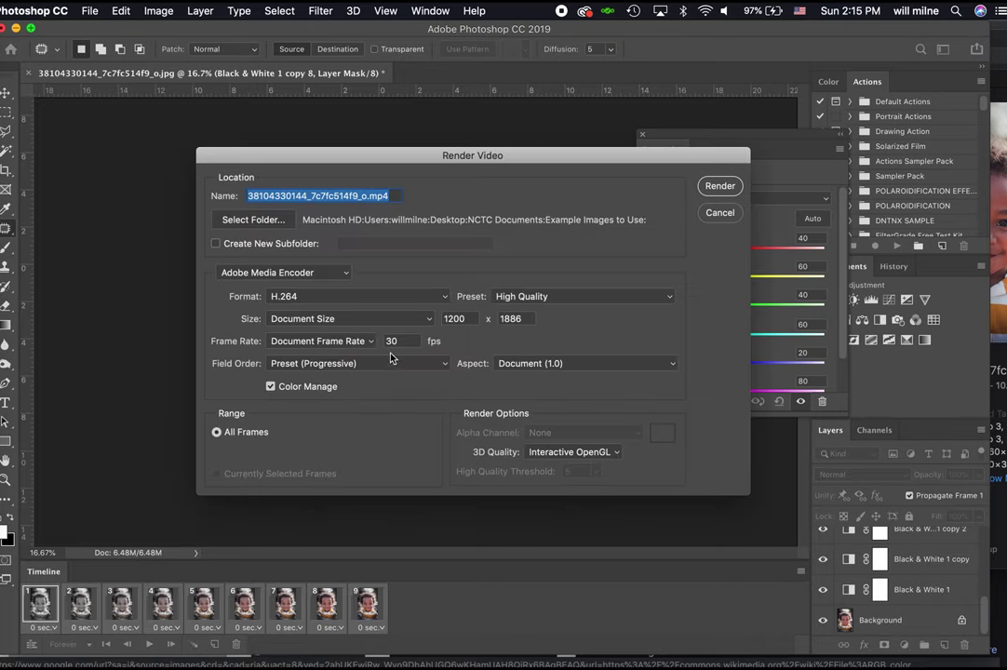
Step: Keep the H.264 format and set the Animations folder as the destination
left_click(302, 296)
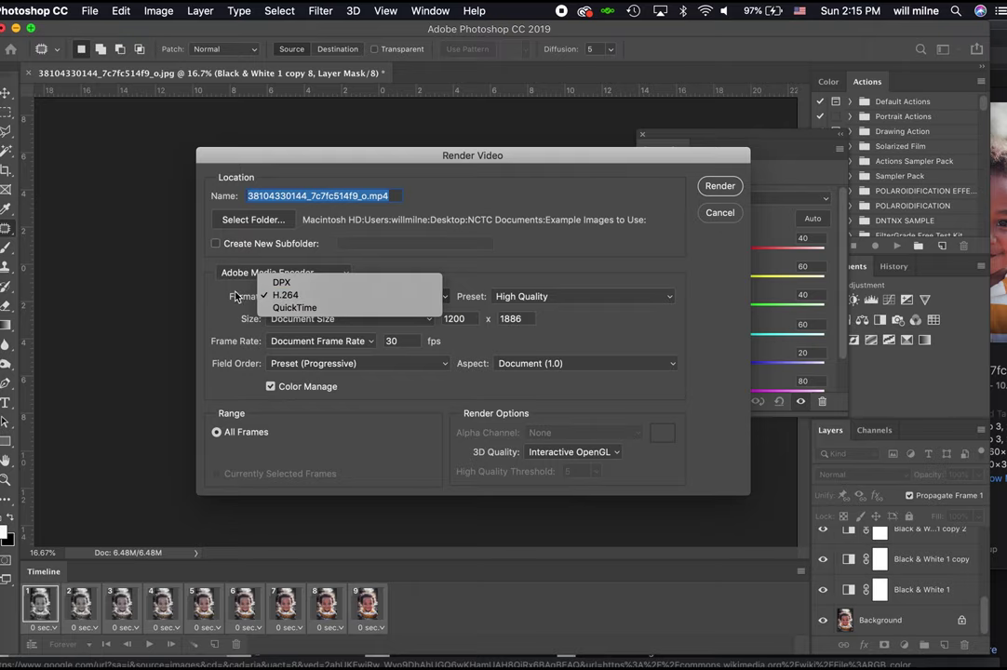
left_click(245, 303)
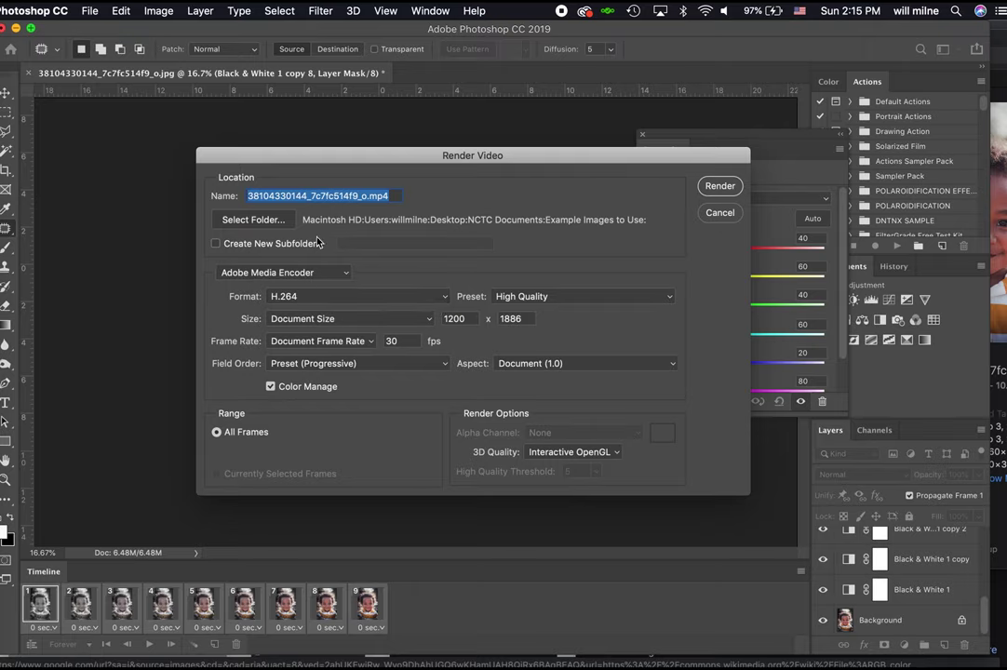
left_click(267, 221)
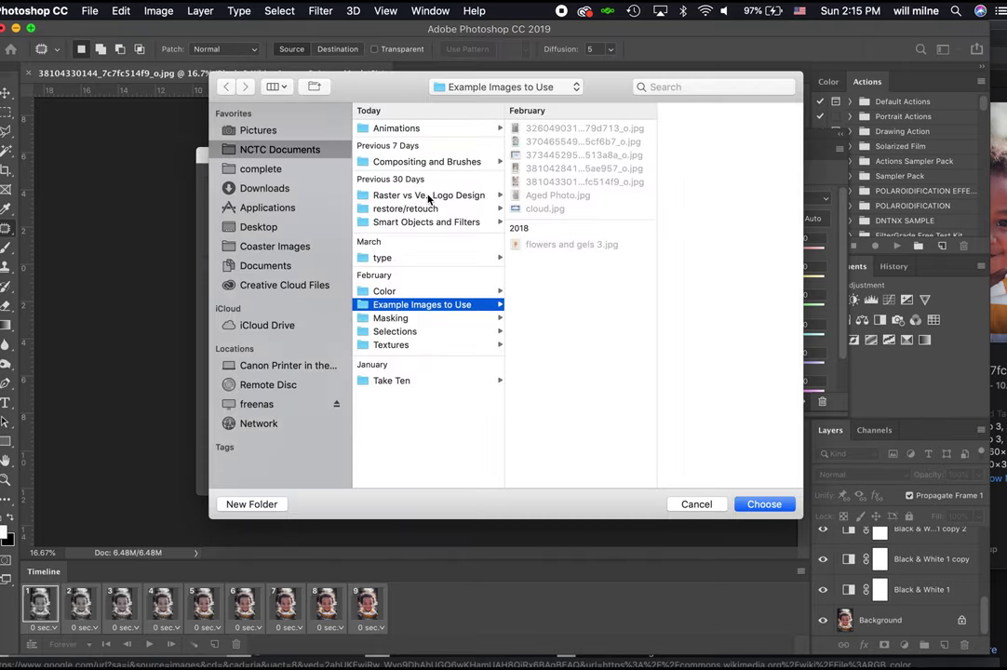
left_click(412, 128)
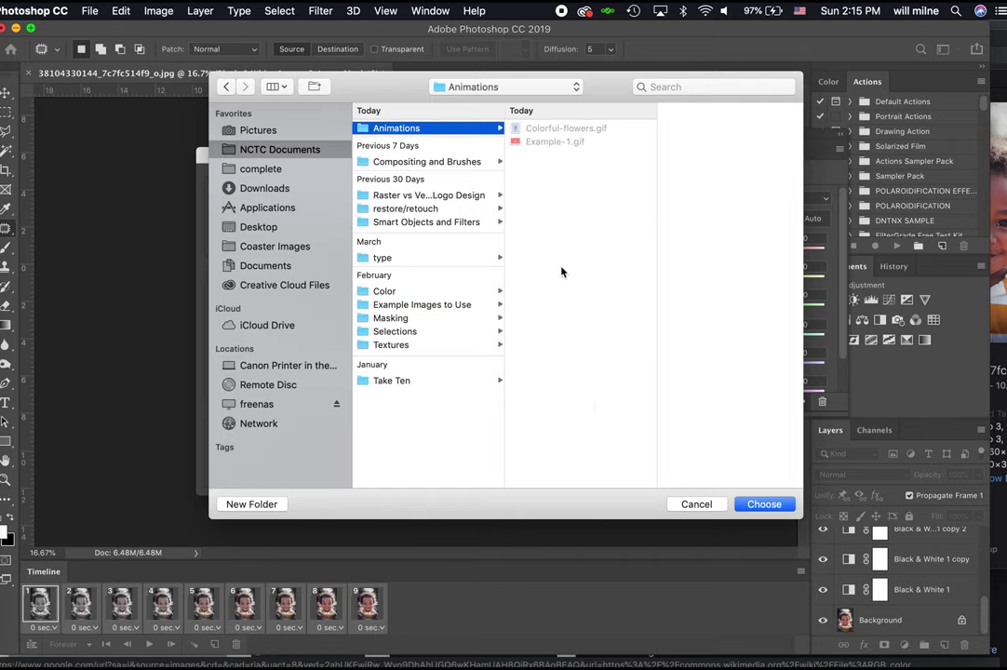
left_click(786, 507)
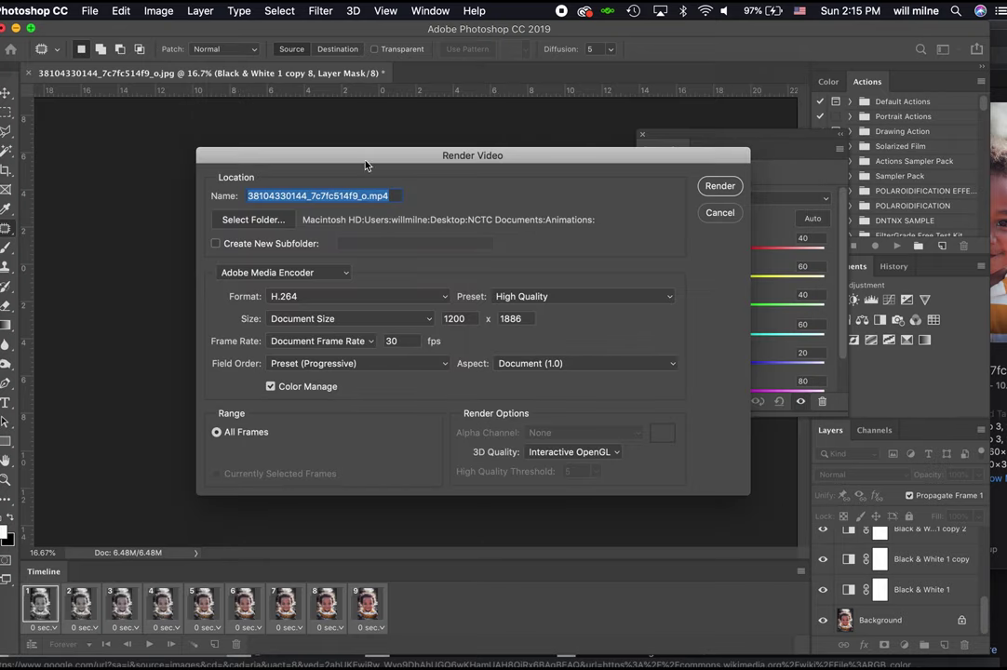
Step: Name the video 'black and white example' and render it
left_click(374, 197)
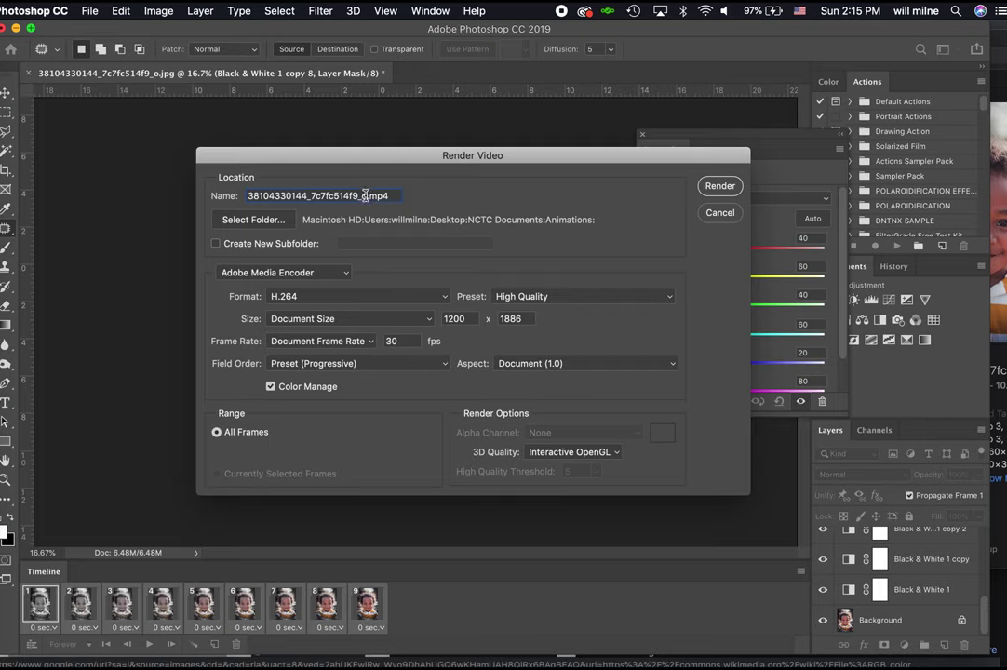
left_click_drag(365, 196, 127, 174)
type("black and white")
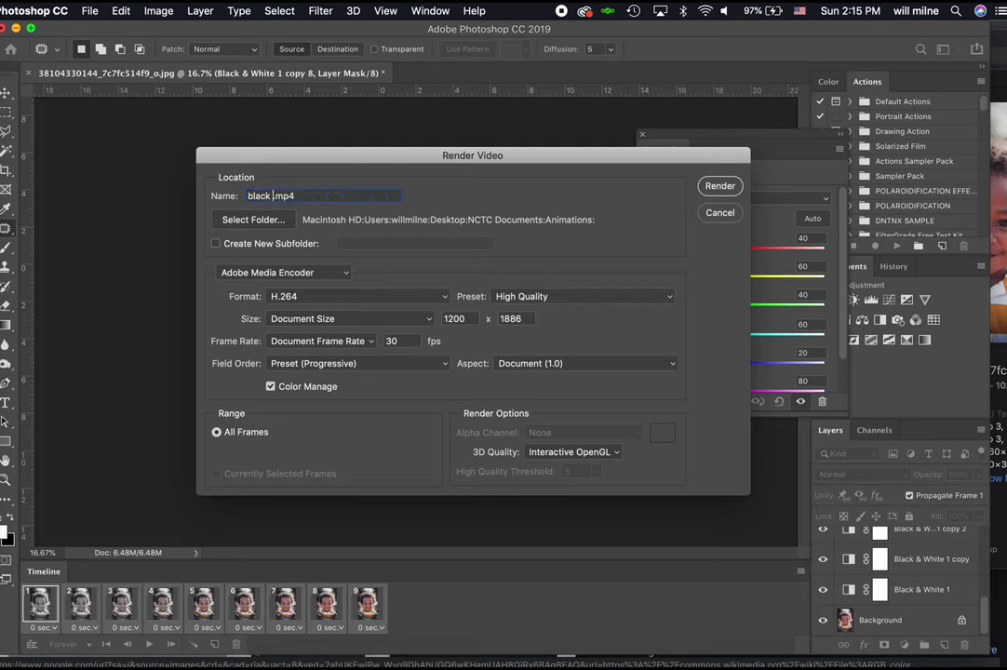
type(" example")
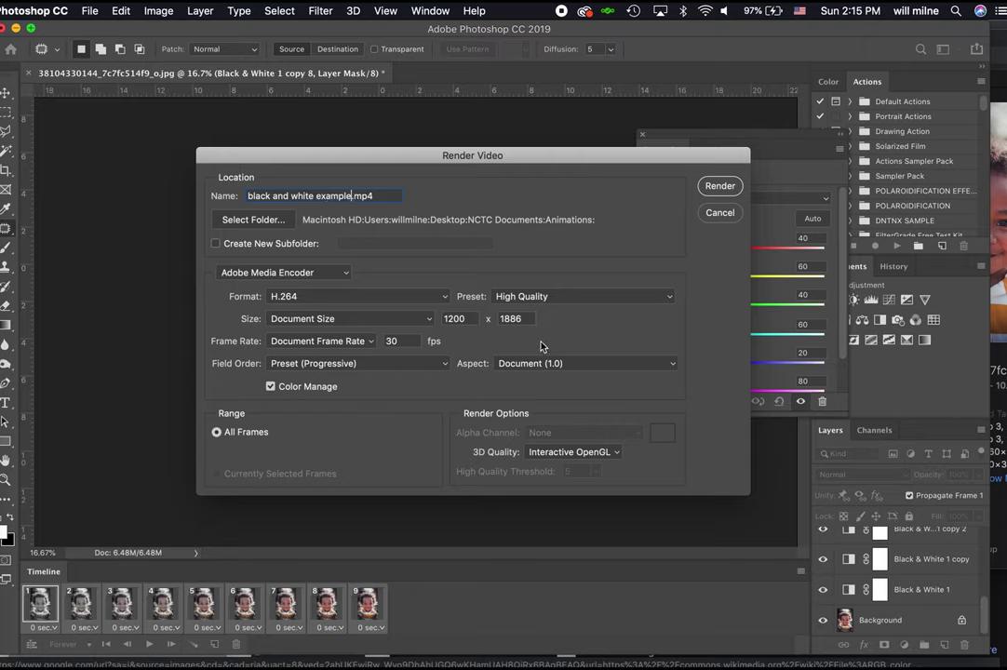
left_click(720, 187)
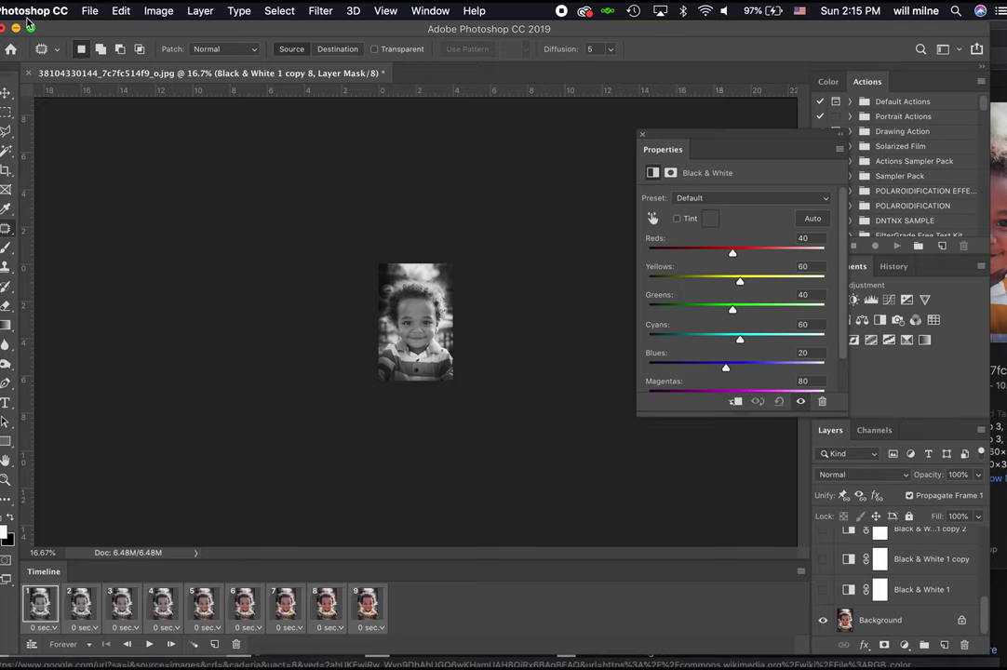
Step: Find black and white example.mp4 in the Animations folder and play it twice in Quick Look
left_click(7, 45)
left_click(670, 94)
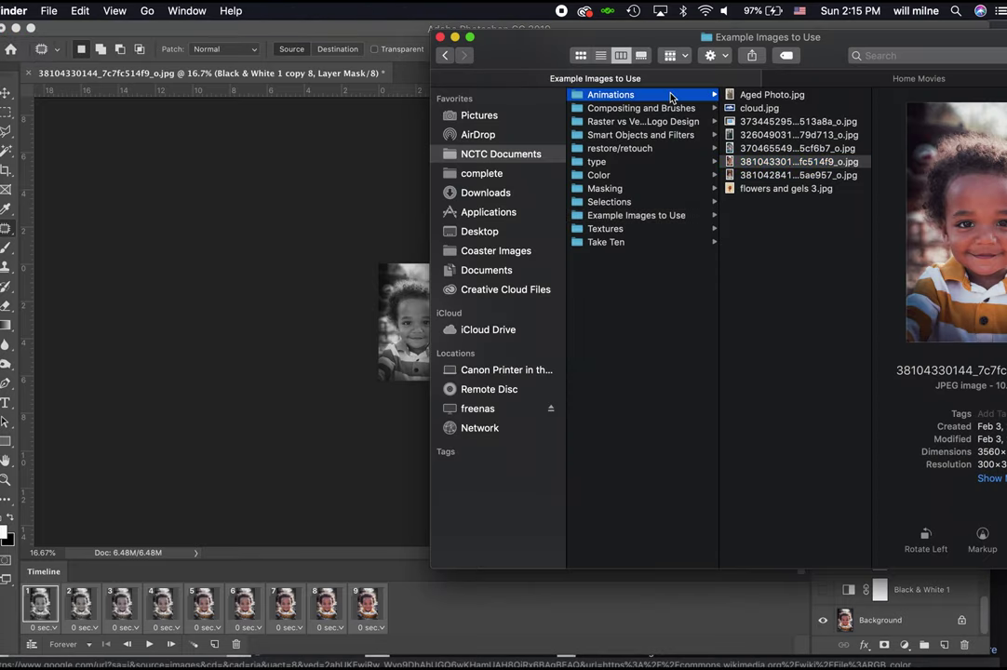
left_click(786, 95)
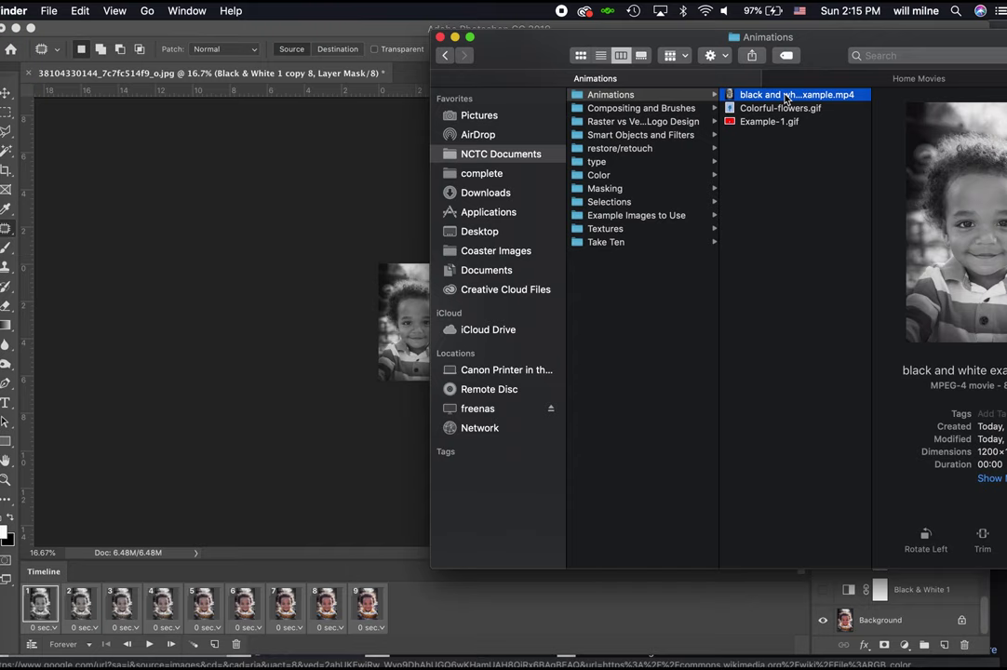
key("space")
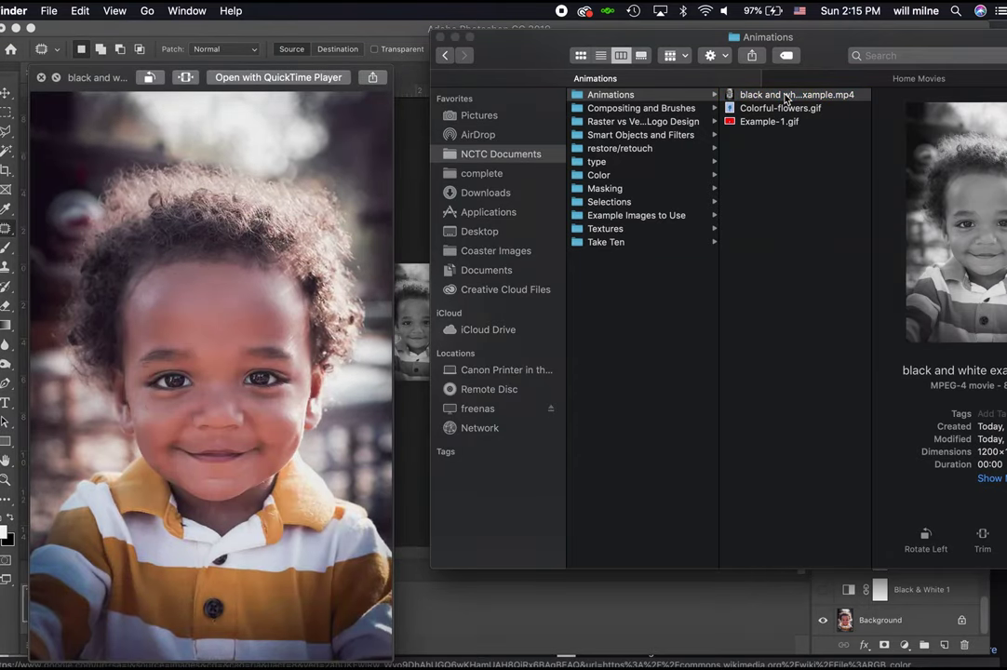
key("space")
key("space")
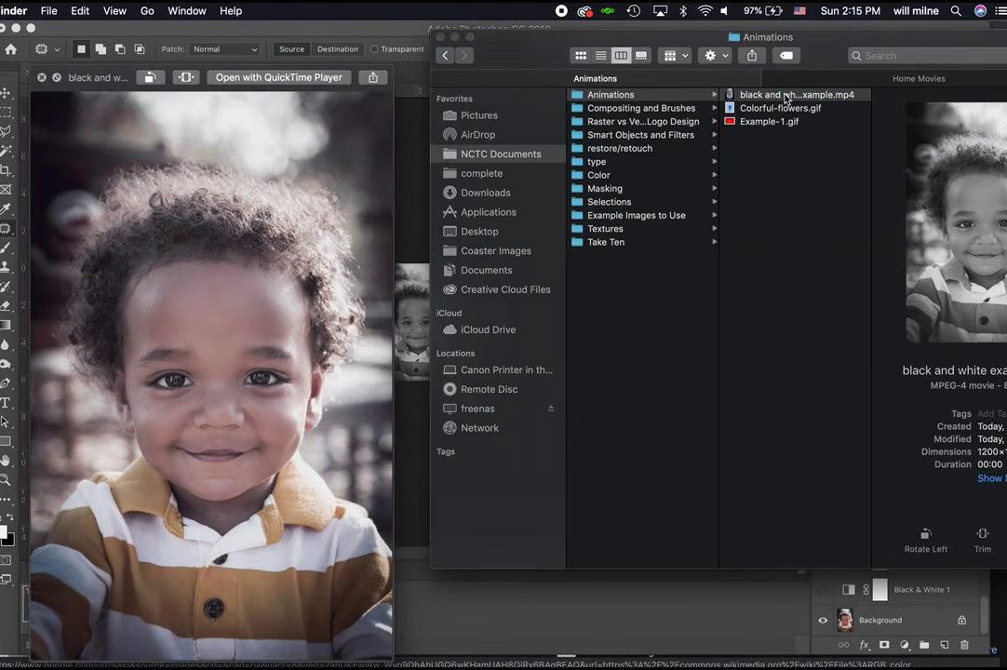
key("space")
key("space")
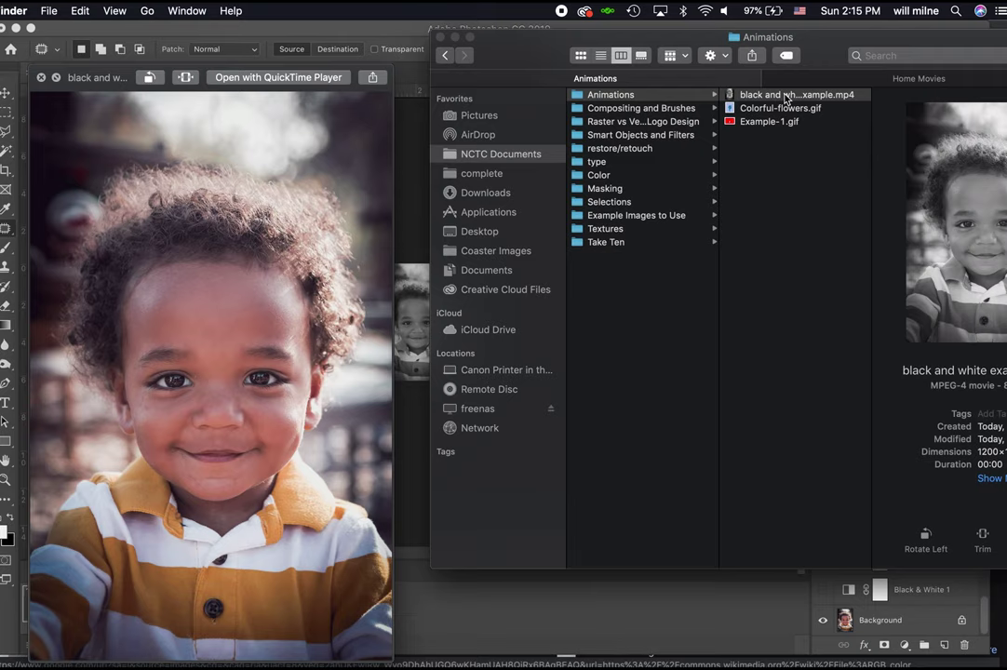
key("space")
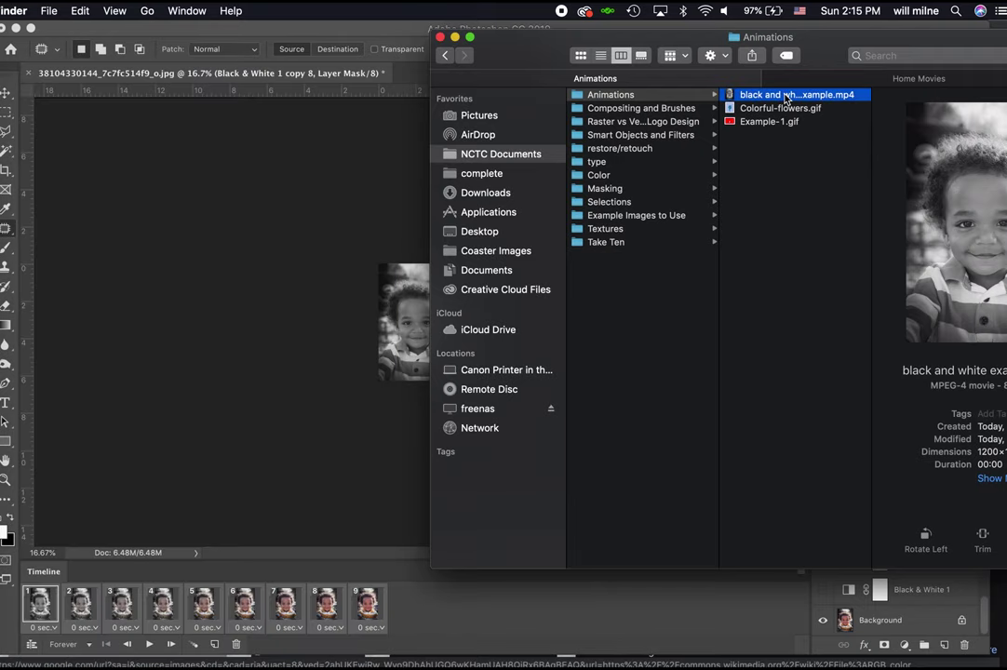
left_click(370, 226)
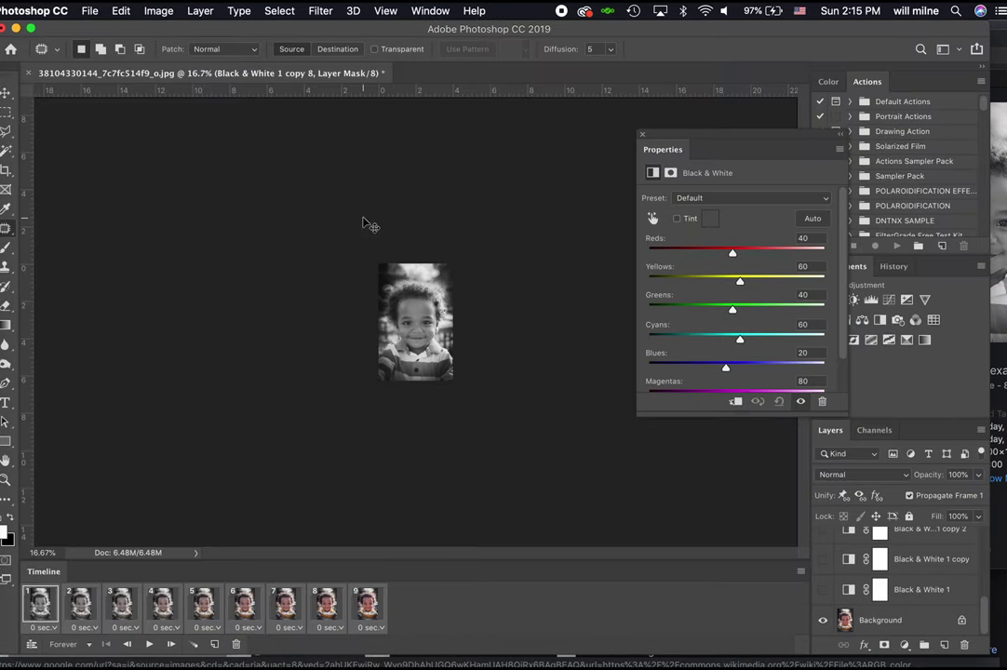
Step: Zoom the portrait in to 50% with Cmd+Plus
key("super+equal")
key("super+equal")
key("super+equal")
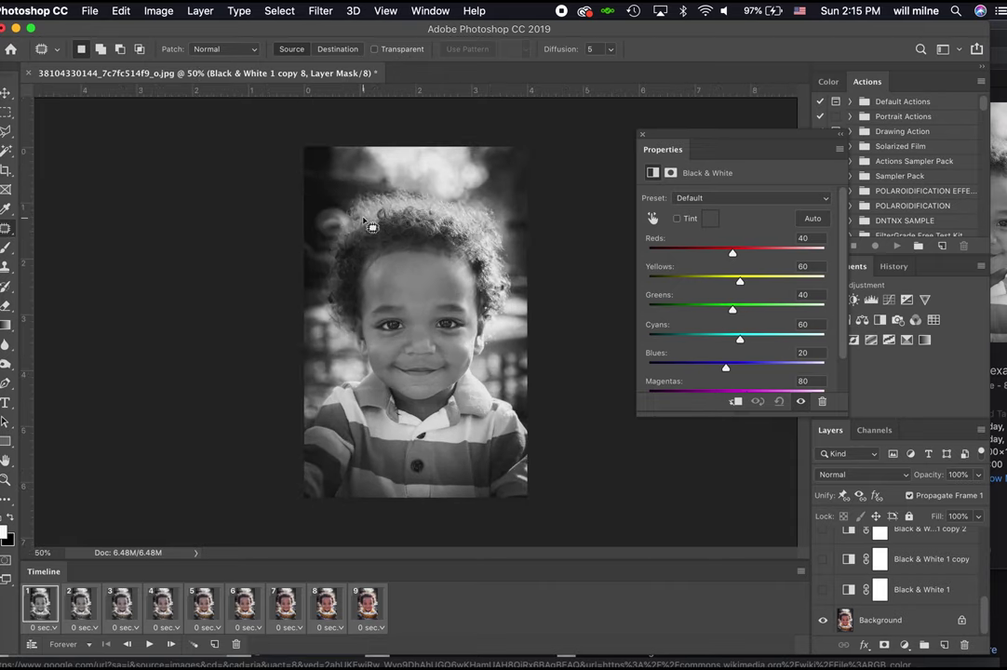